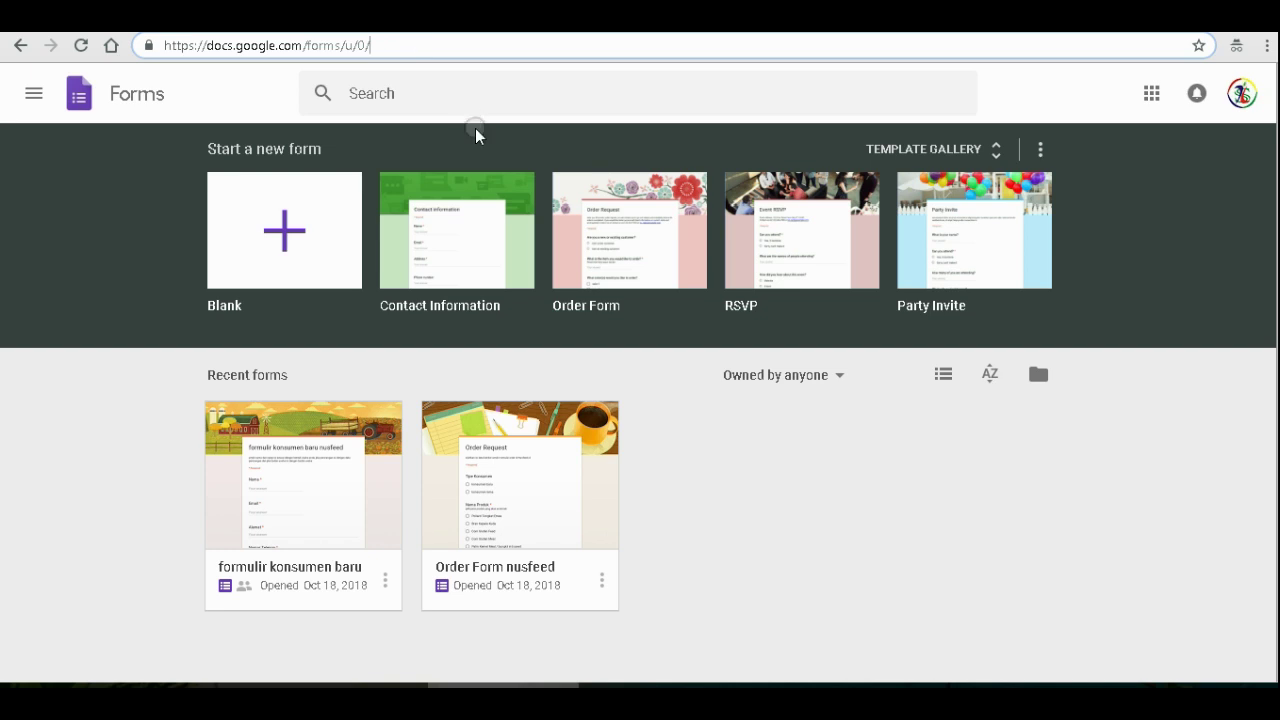
# - Browse the full template gallery and start a new form from the Blank template
pyautogui.click(996, 158)
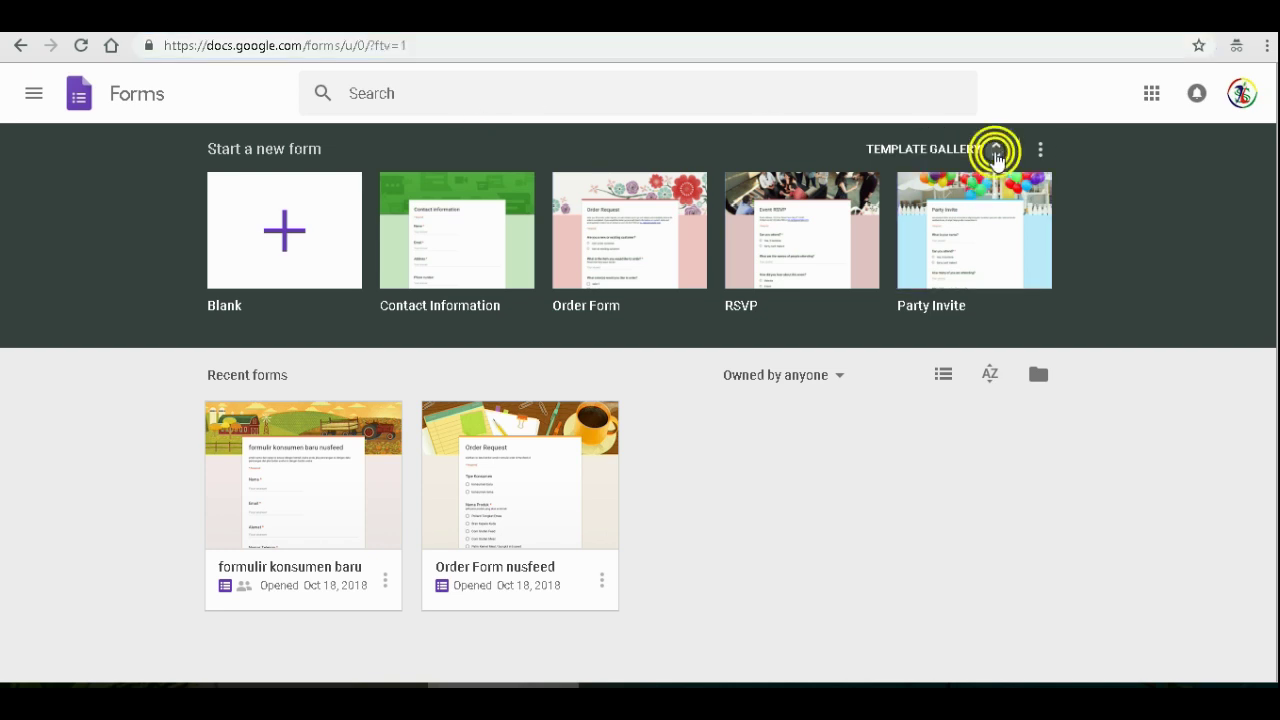
pyautogui.scroll(-4, 870, 400)
pyautogui.scroll(-2, 864, 408)
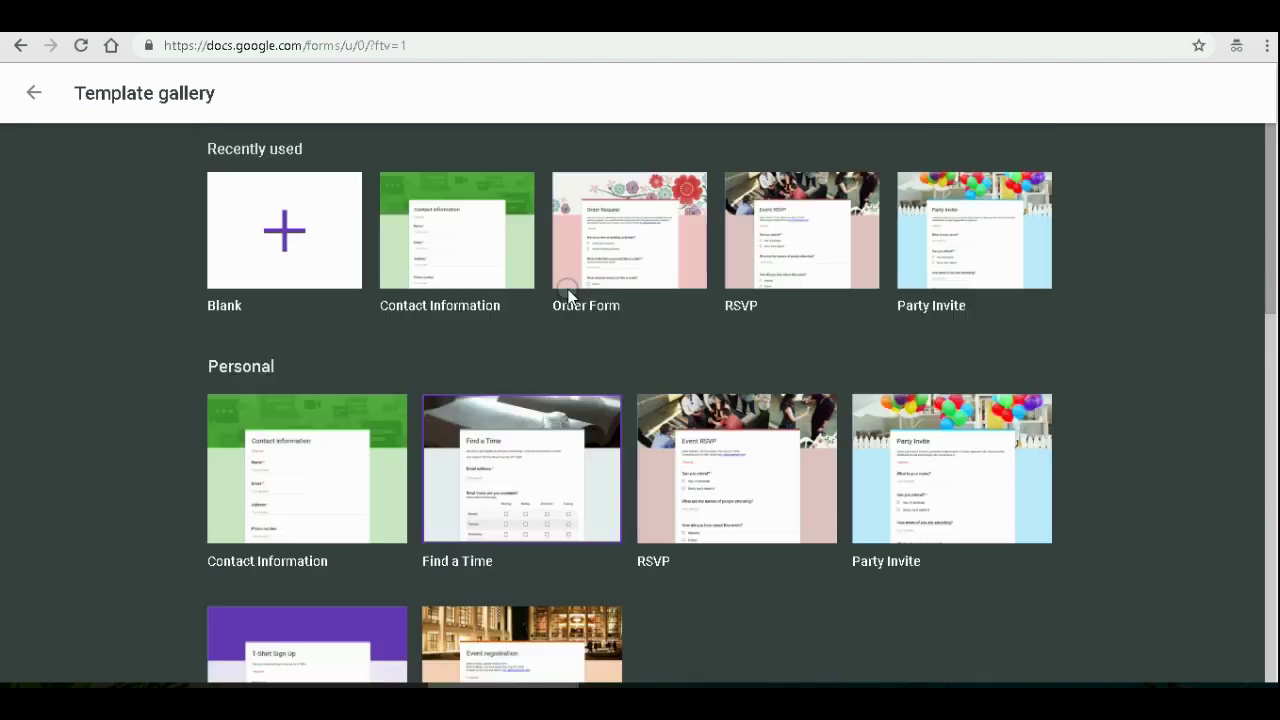
pyautogui.scroll(6, 569, 294)
pyautogui.click(285, 238)
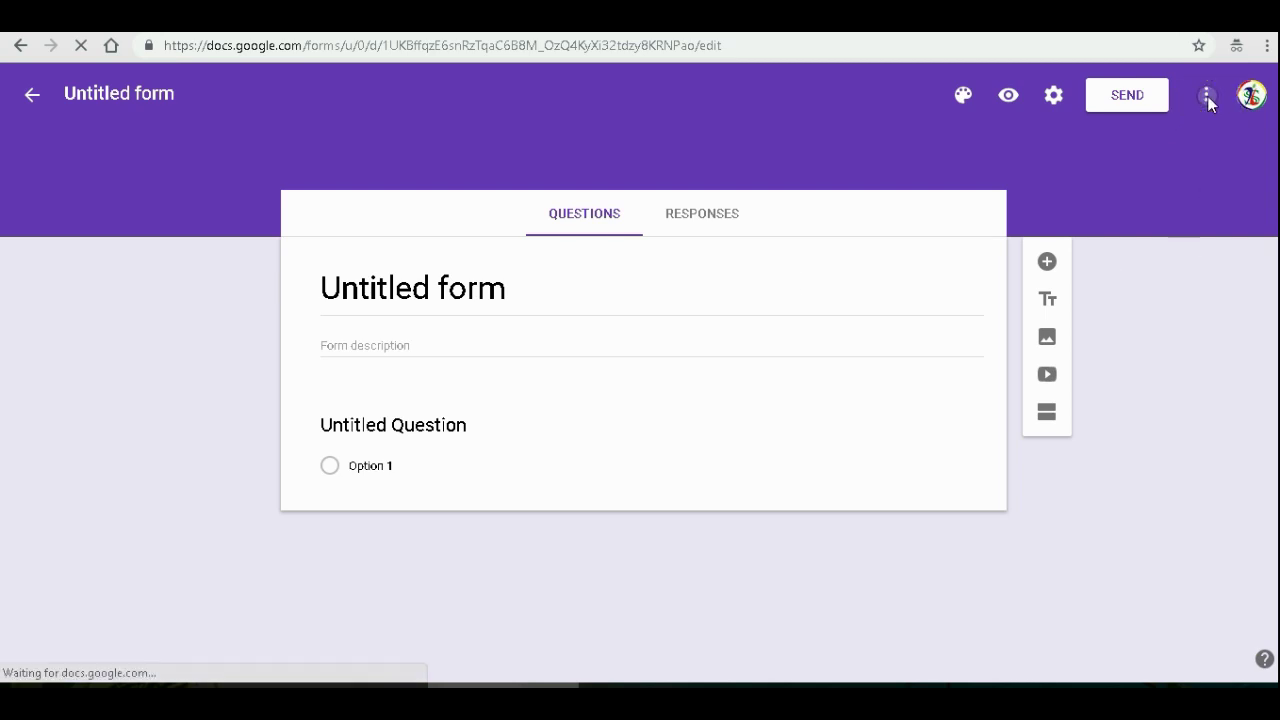
pyautogui.click(1207, 100)
pyautogui.click(1207, 99)
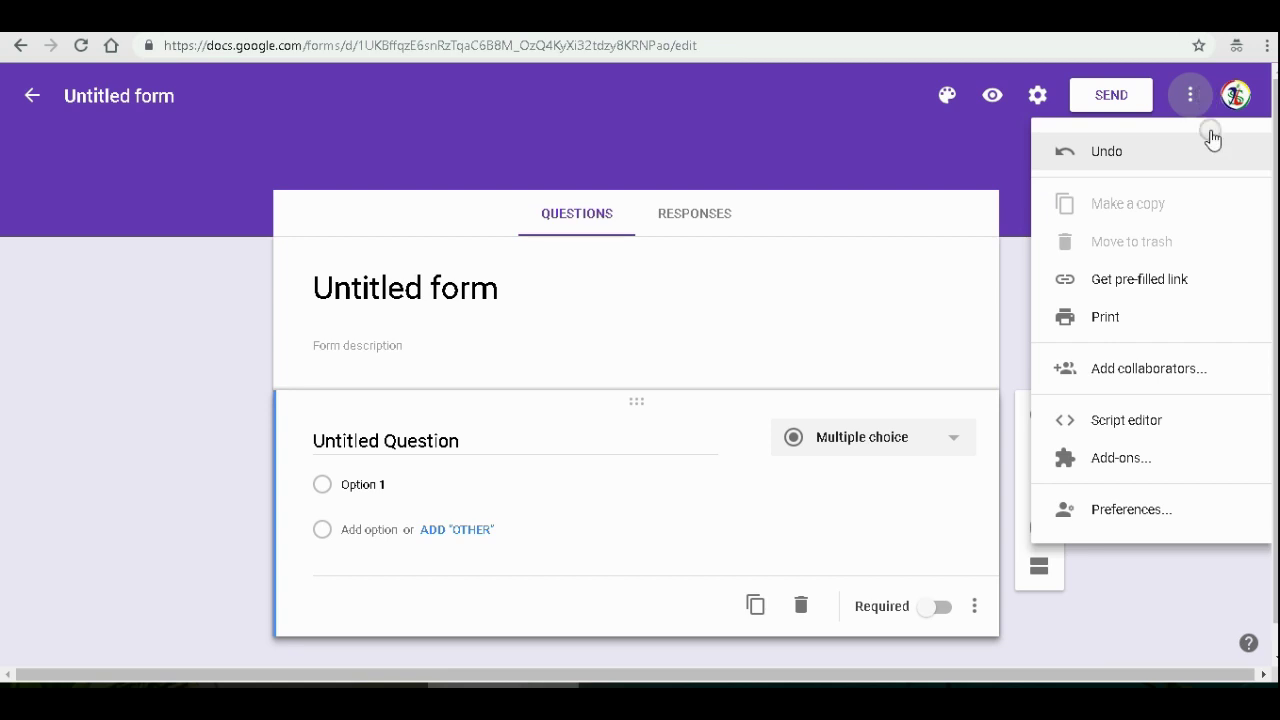
pyautogui.click(1113, 527)
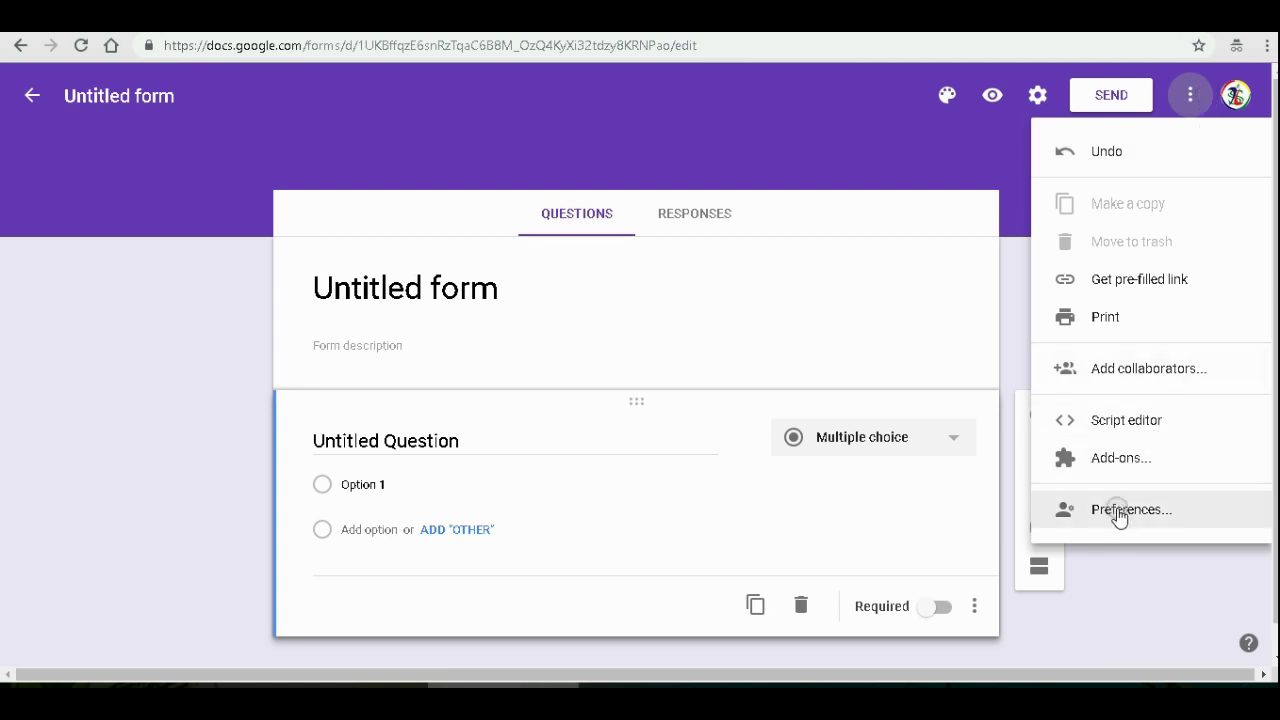
pyautogui.click(1116, 514)
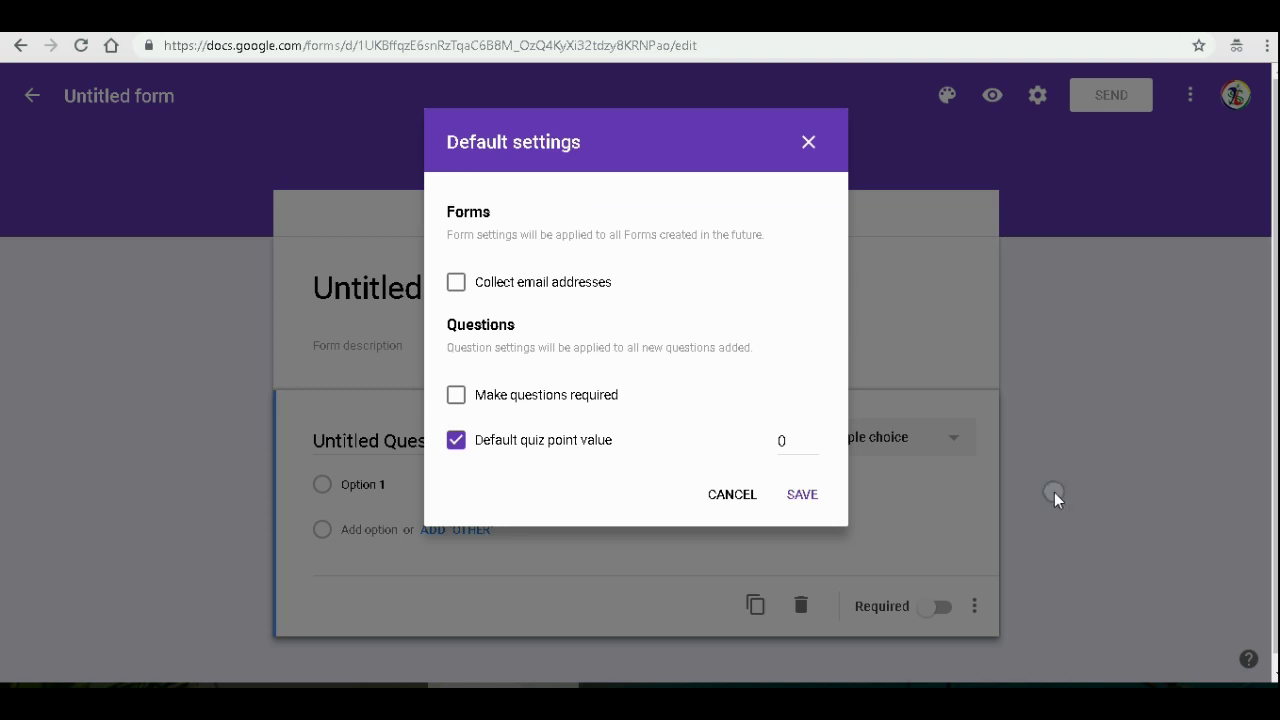
pyautogui.doubleClick(786, 440)
pyautogui.click(813, 437)
pyautogui.click(812, 452)
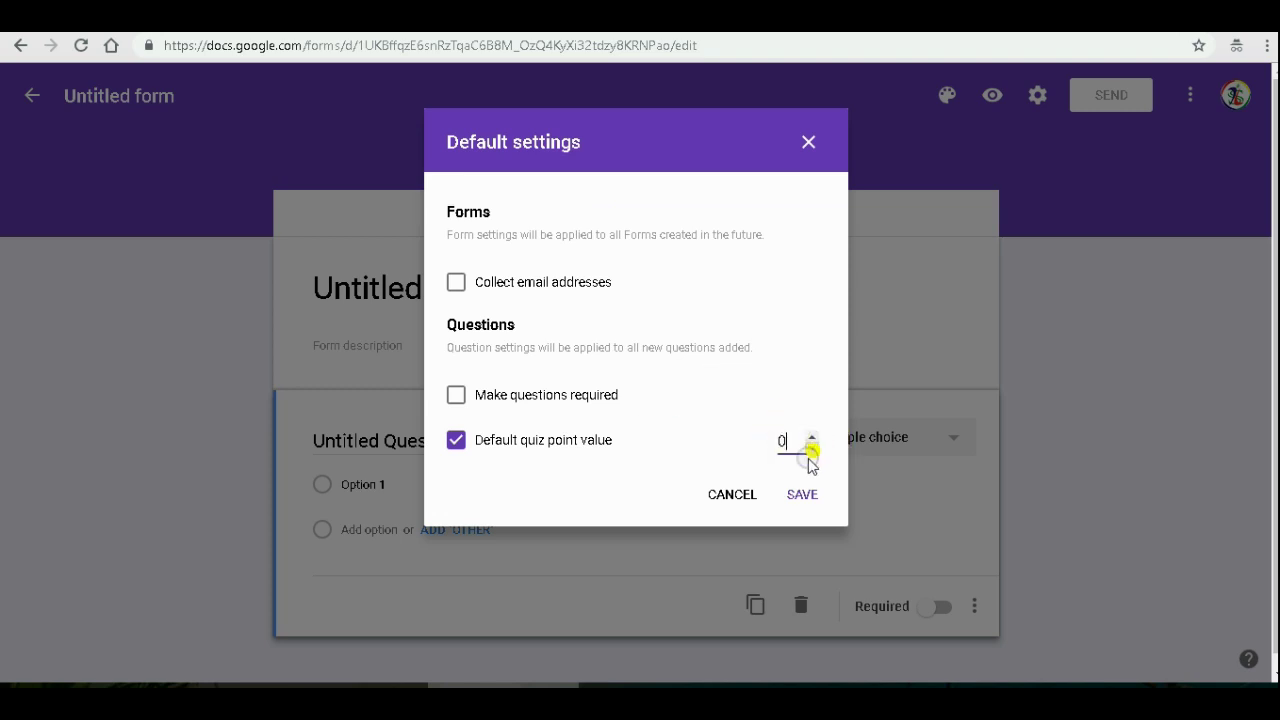
pyautogui.click(809, 142)
pyautogui.click(1034, 96)
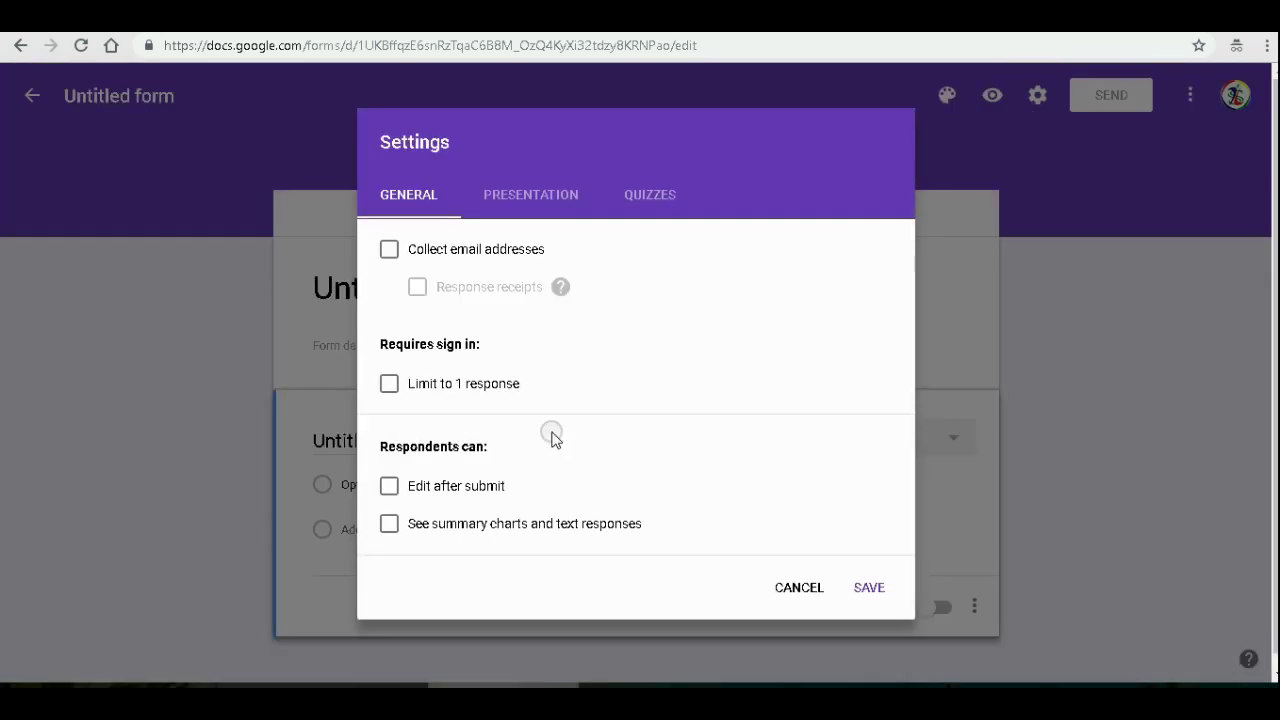
pyautogui.click(650, 192)
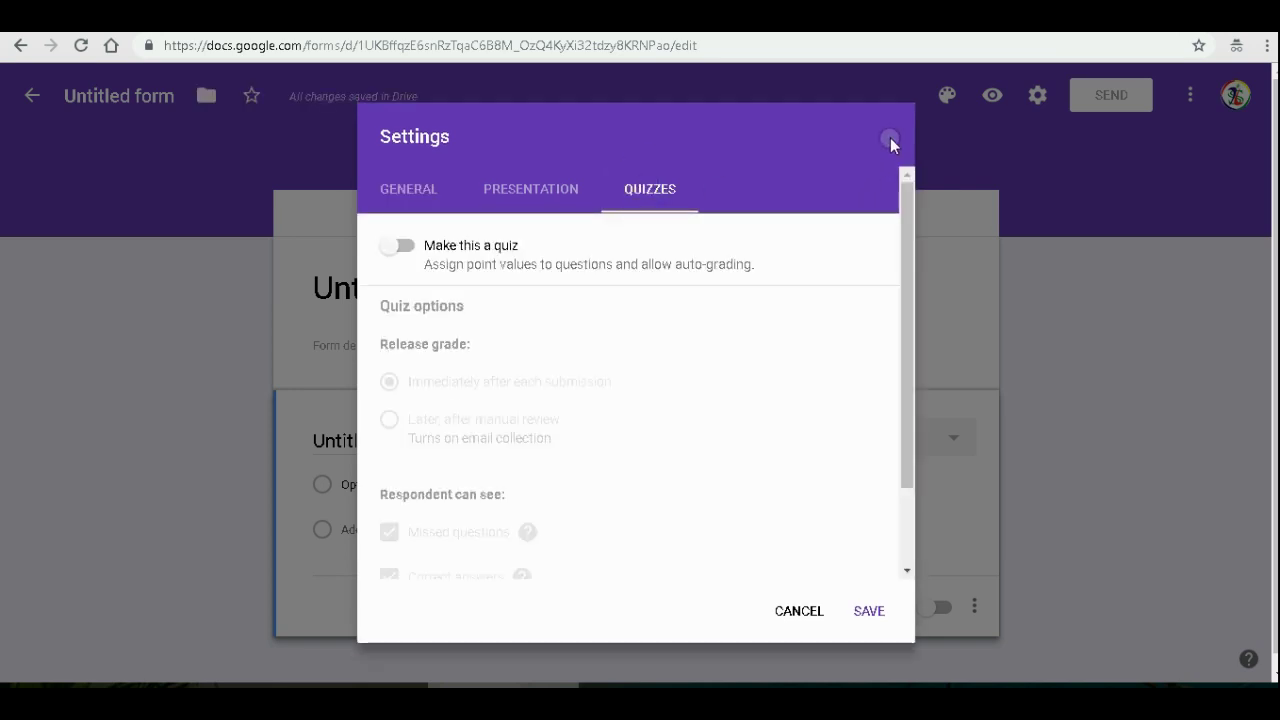
pyautogui.click(800, 611)
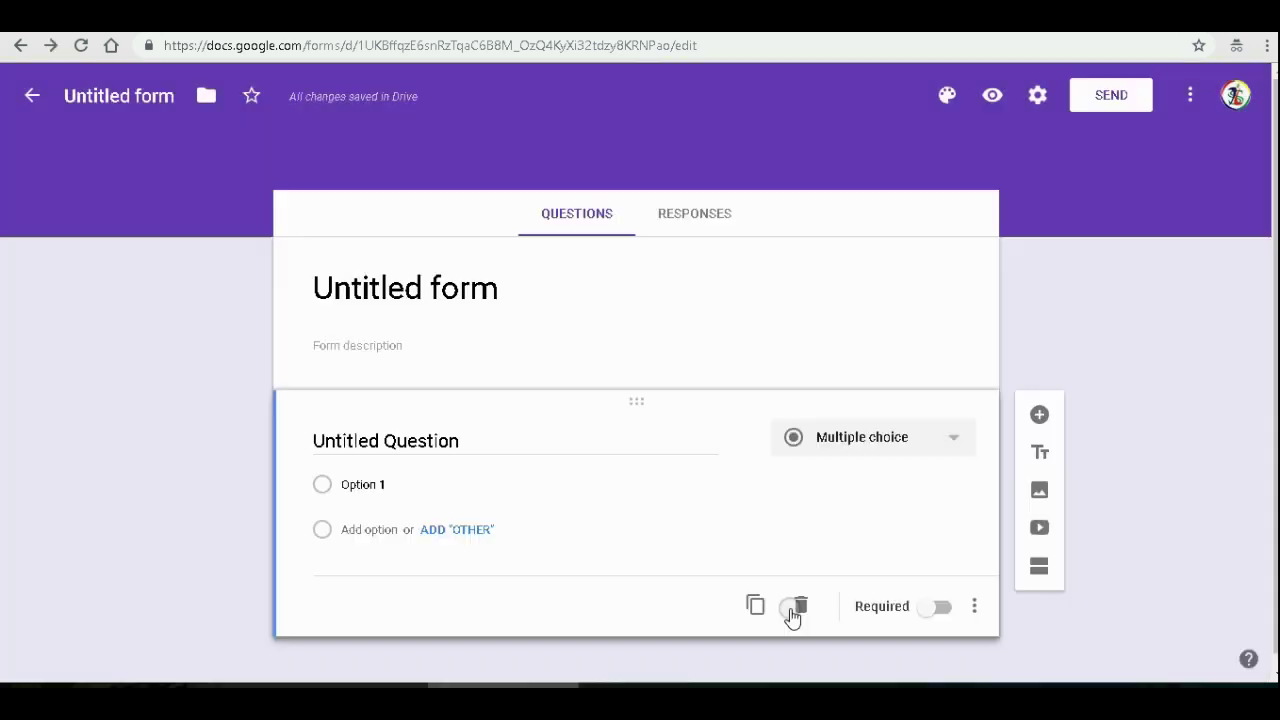
pyautogui.click(486, 290)
# - Replace the 'Untitled form' title with 'Formulir Order'
pyautogui.click(522, 285)
pyautogui.moveTo(522, 285); pyautogui.dragTo(297, 286)
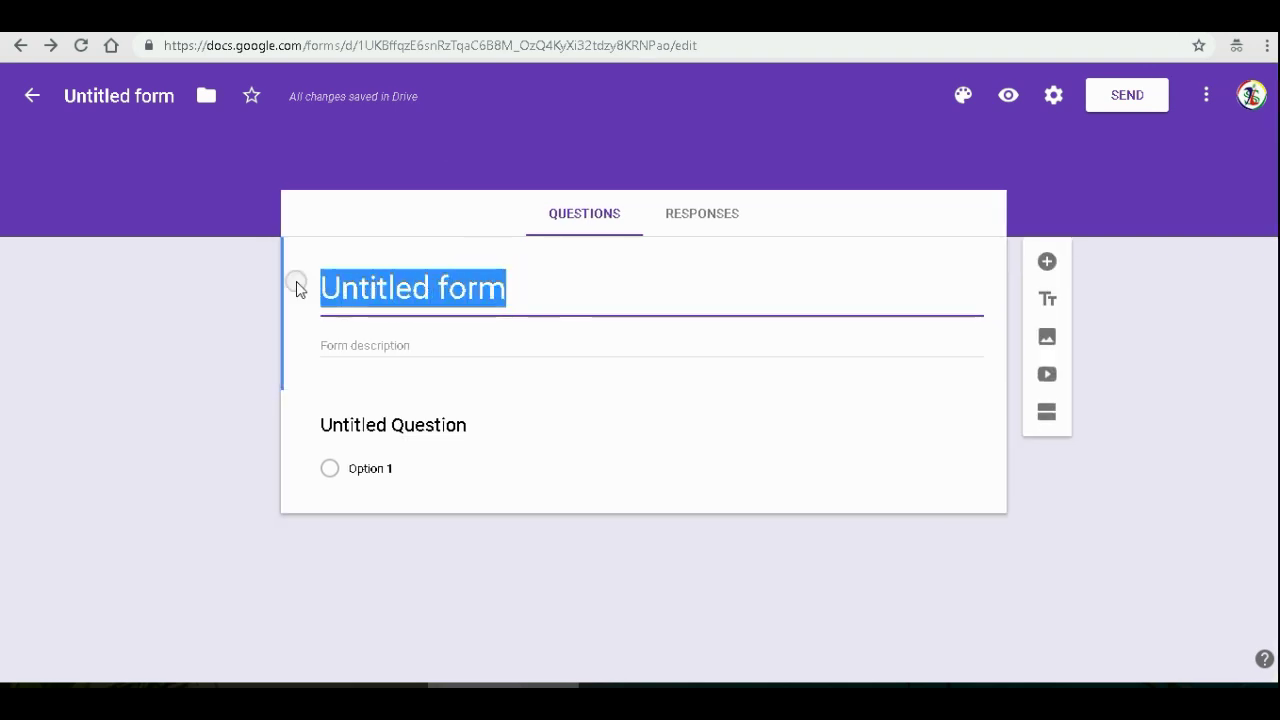
pyautogui.write('Formul')
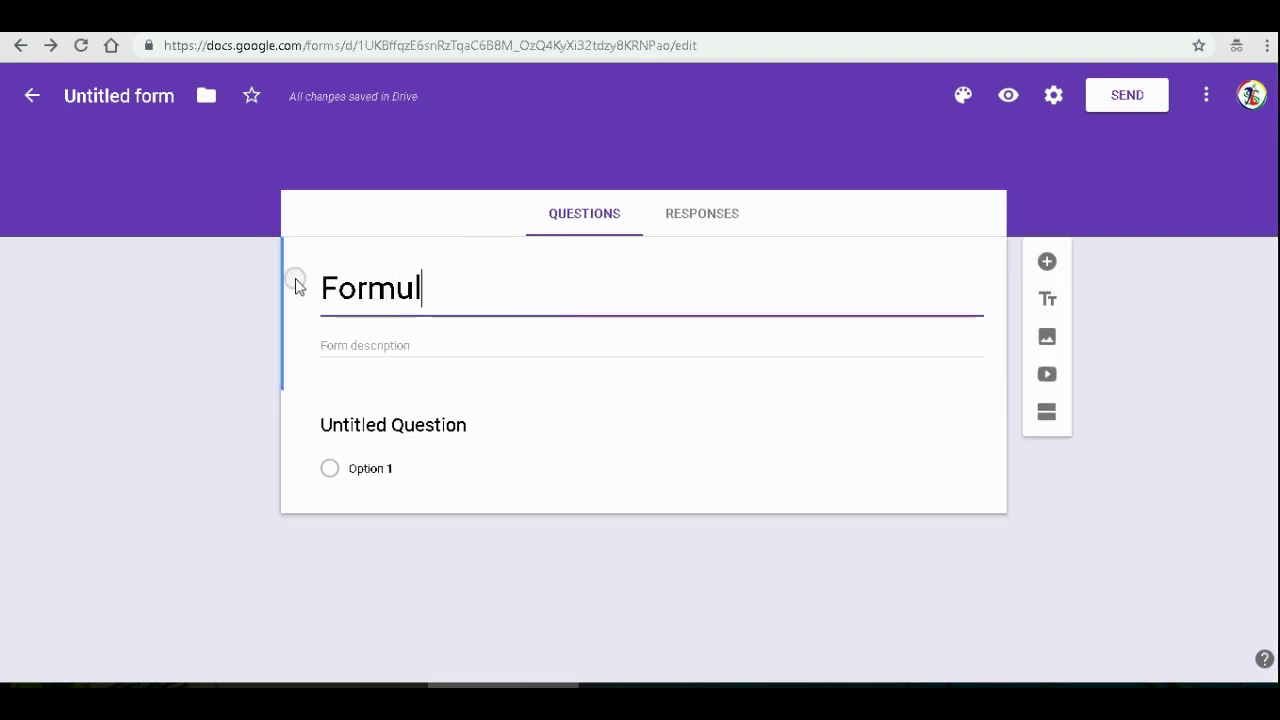
pyautogui.write('ir Order')
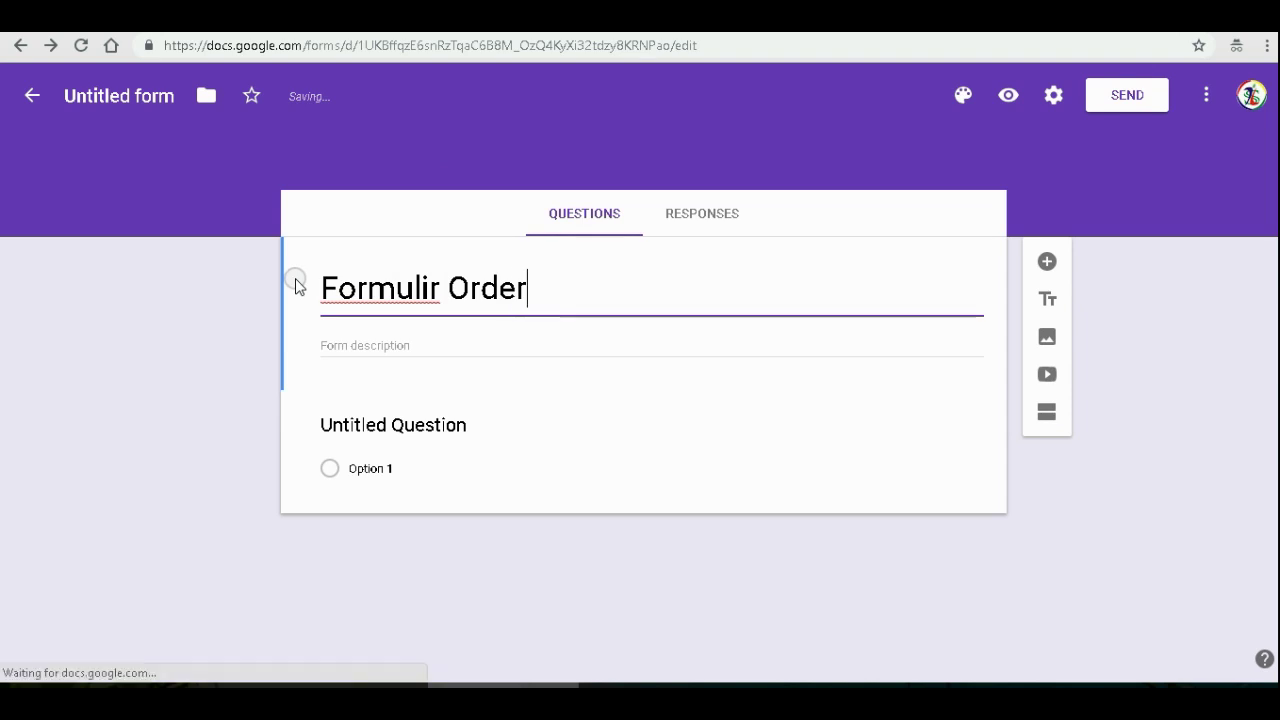
pyautogui.click(400, 425)
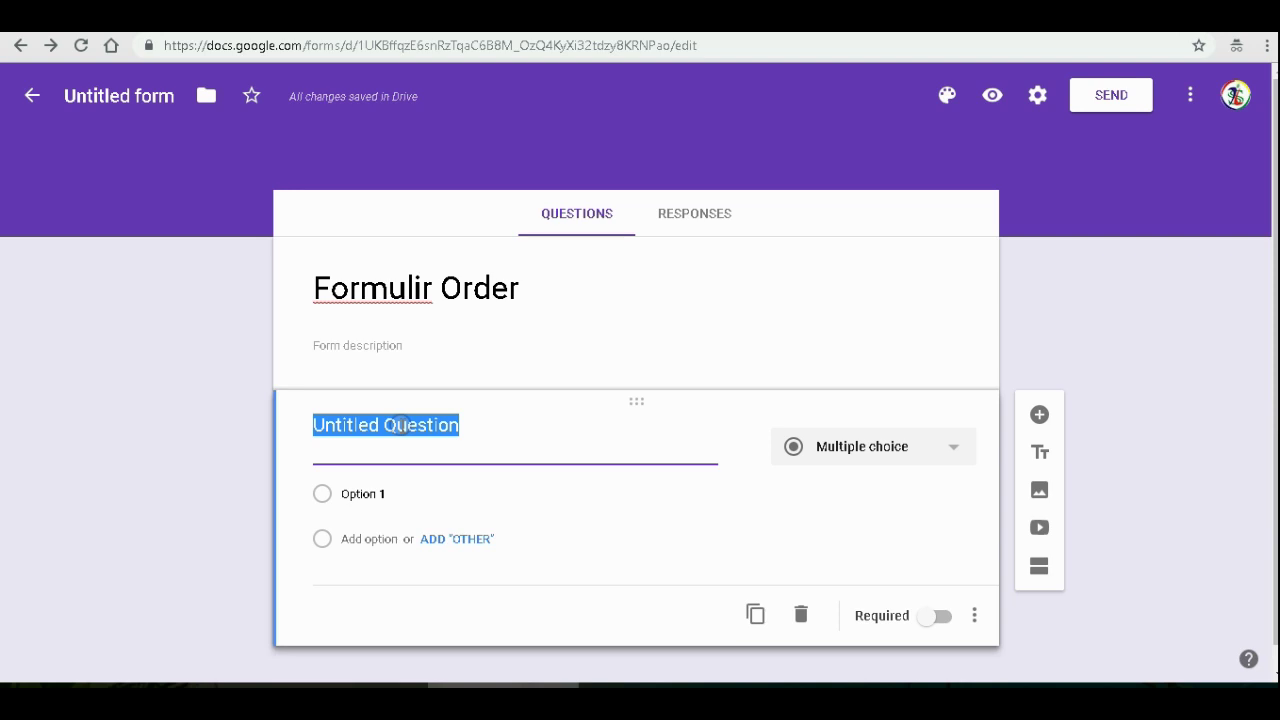
# - Title the first question 'Nama Produk' and make it multiple choice
pyautogui.write('Bara')
pyautogui.press('BackSpace')
pyautogui.press('BackSpace')
pyautogui.press('BackSpace')
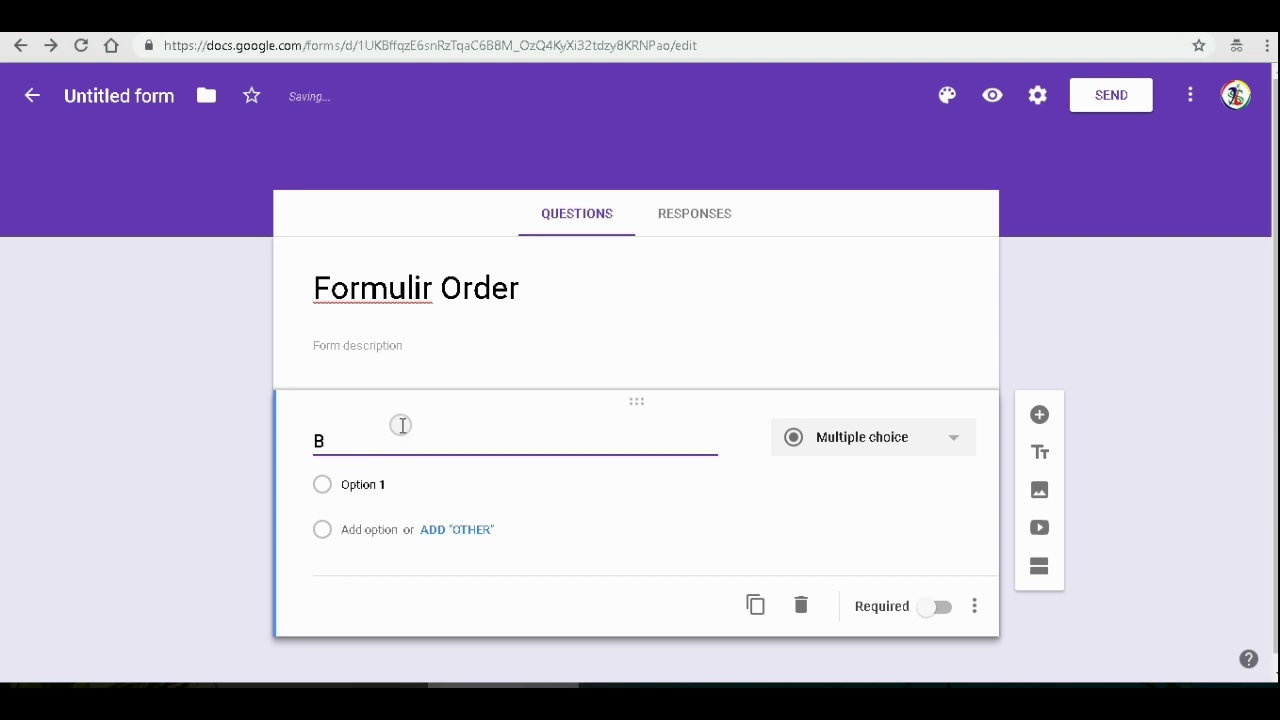
pyautogui.write('Nama Produk')
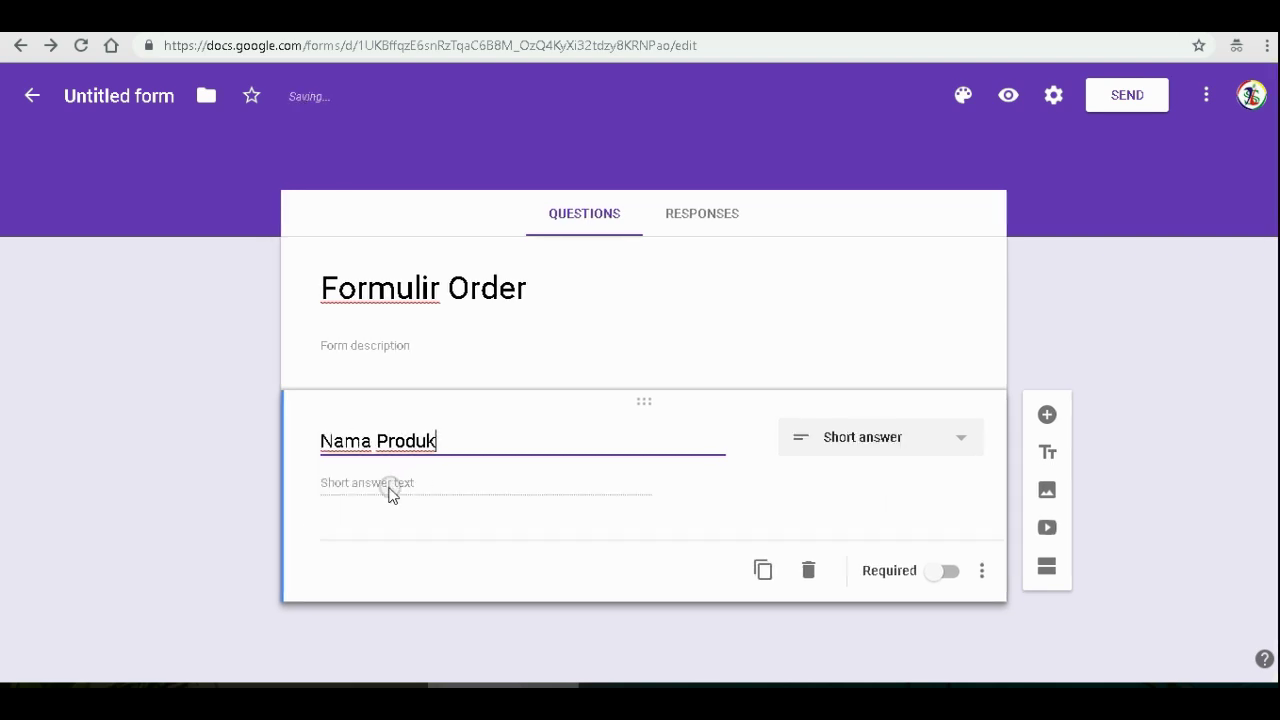
pyautogui.click(955, 444)
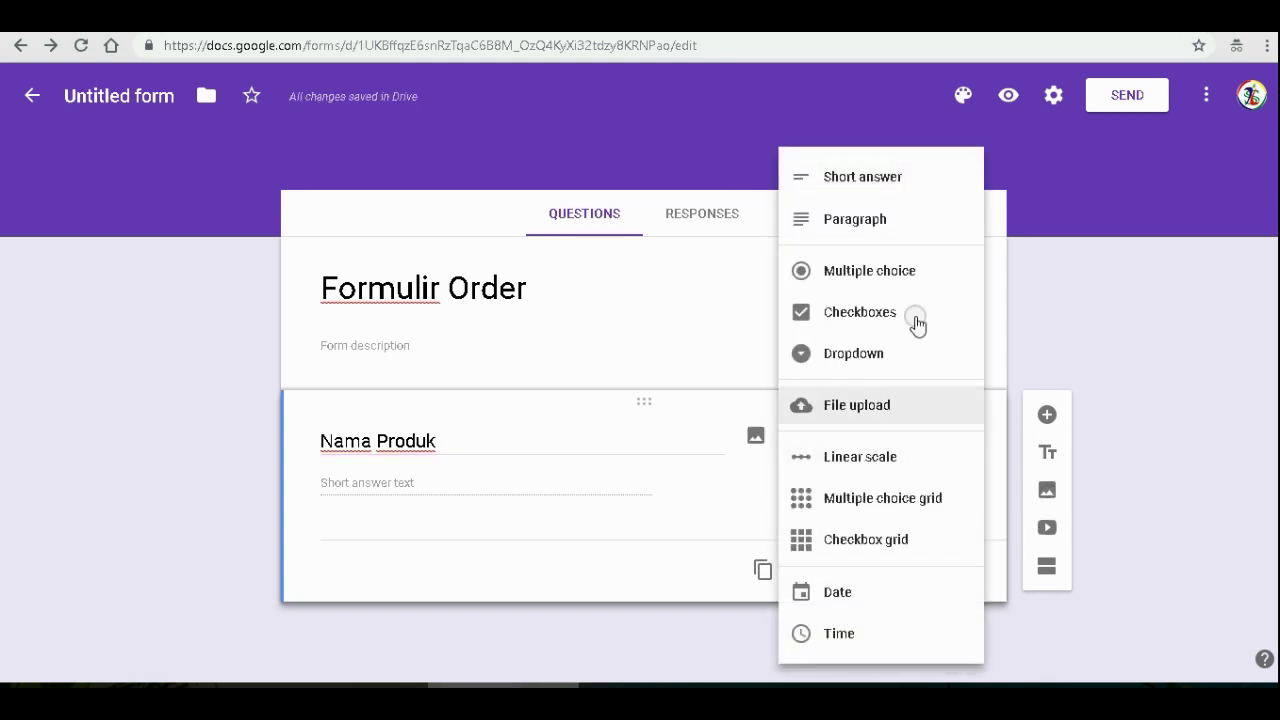
pyautogui.click(871, 280)
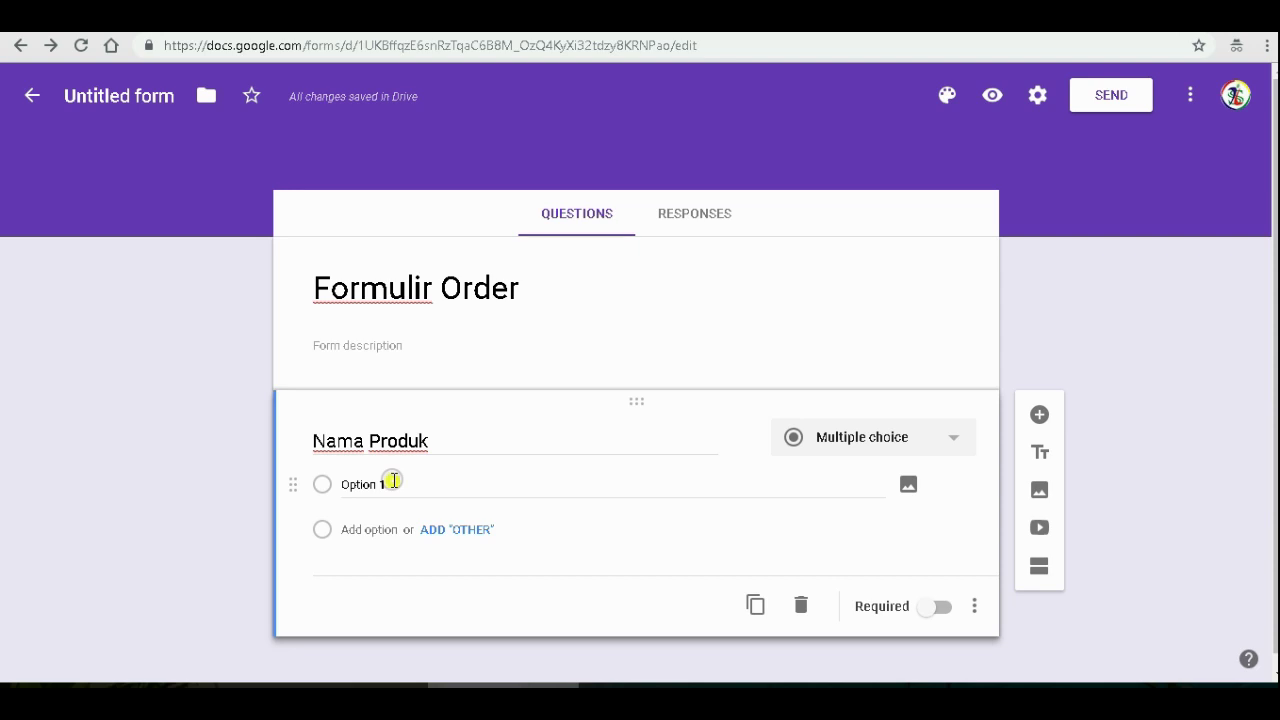
# - Add options Pollard cap Tongkat Emas, Corn Gluten Feed, Jagung Pecah and Other, and make it required
pyautogui.click(394, 481)
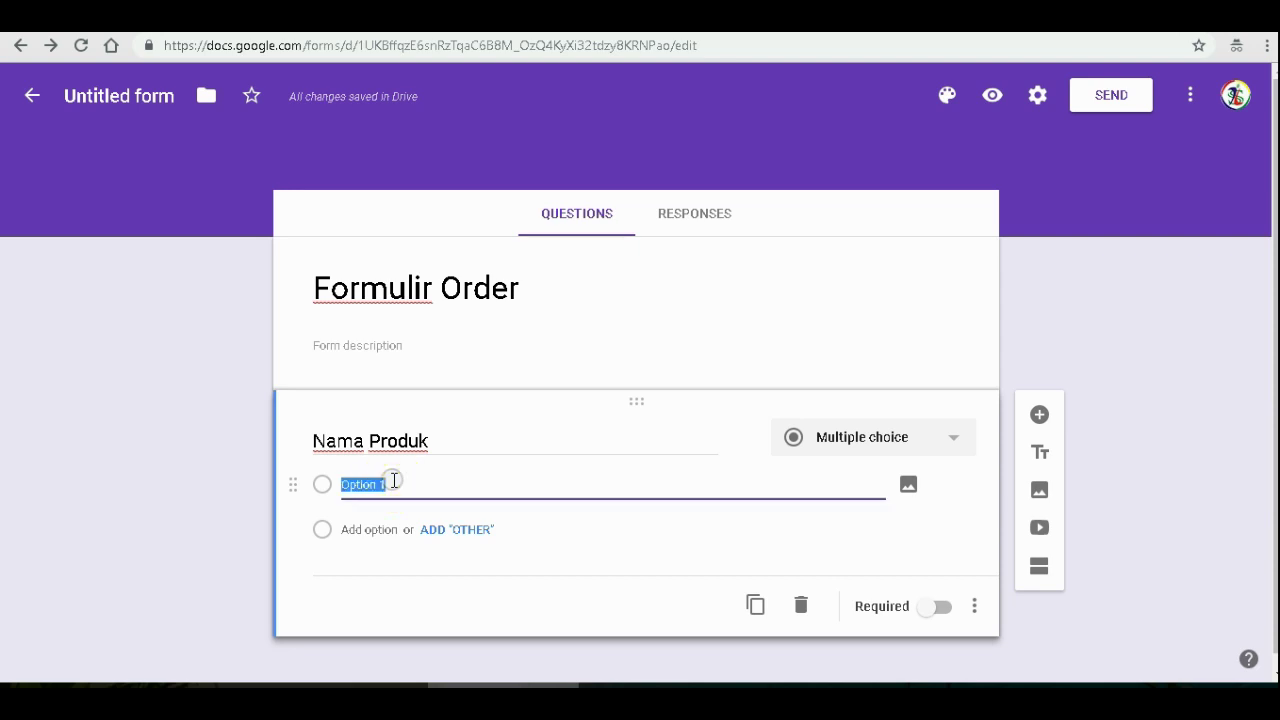
pyautogui.write('Pollard ca')
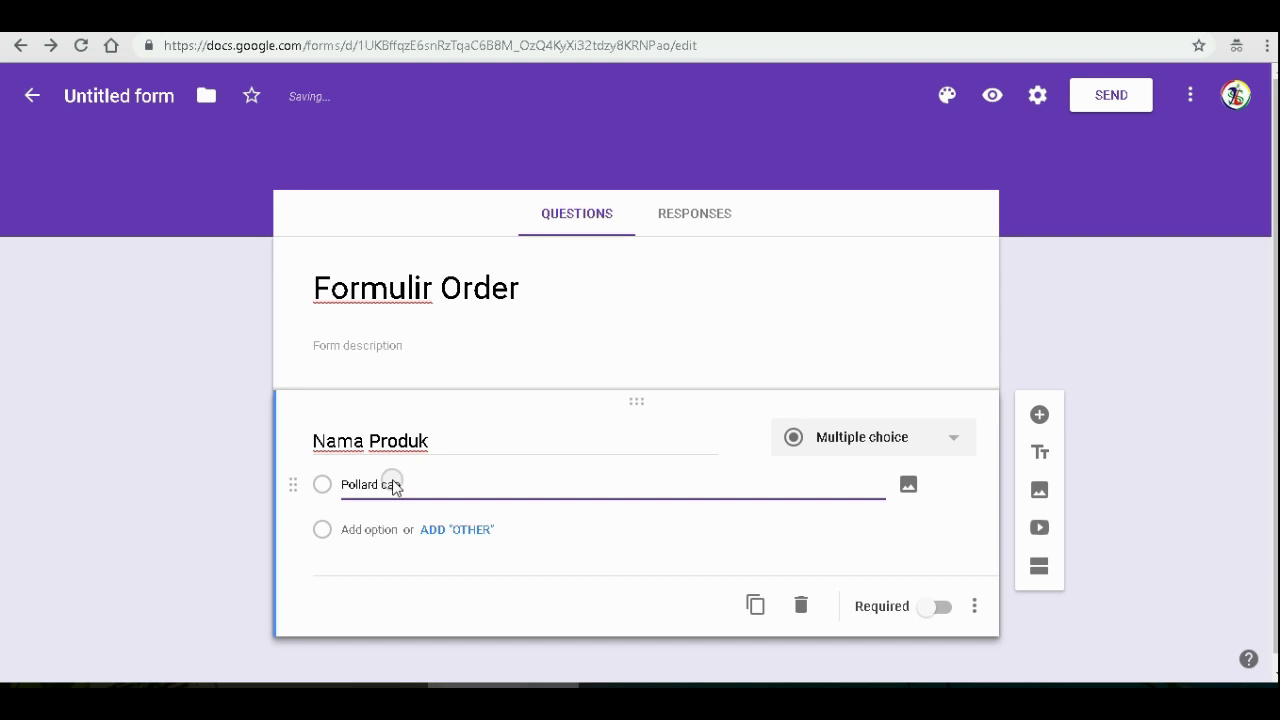
pyautogui.write('p Tongka')
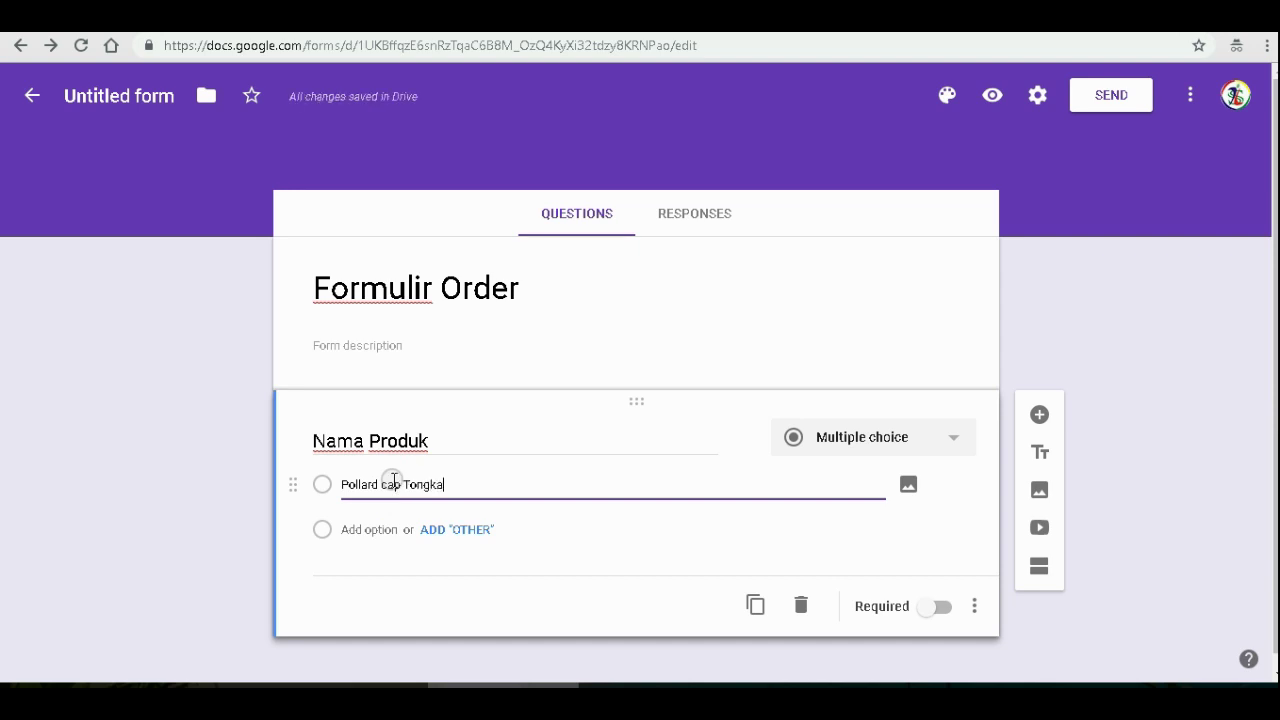
pyautogui.write('t Emas')
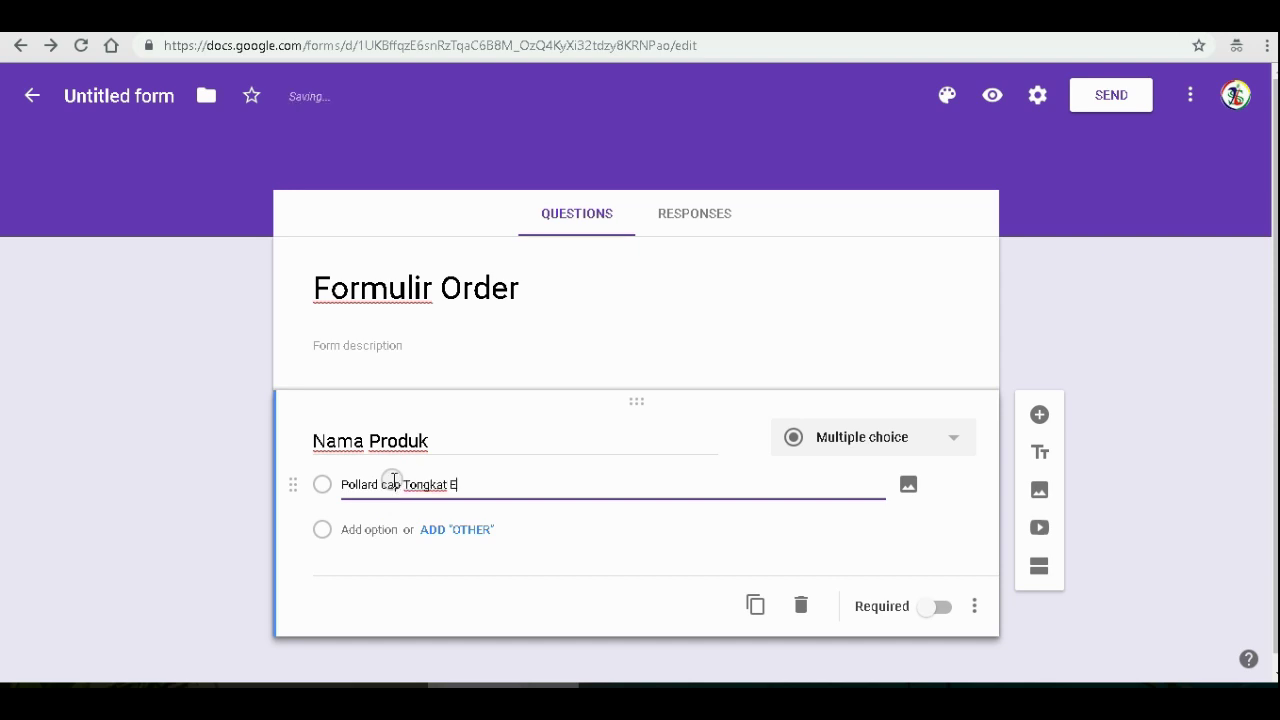
pyautogui.click(432, 531)
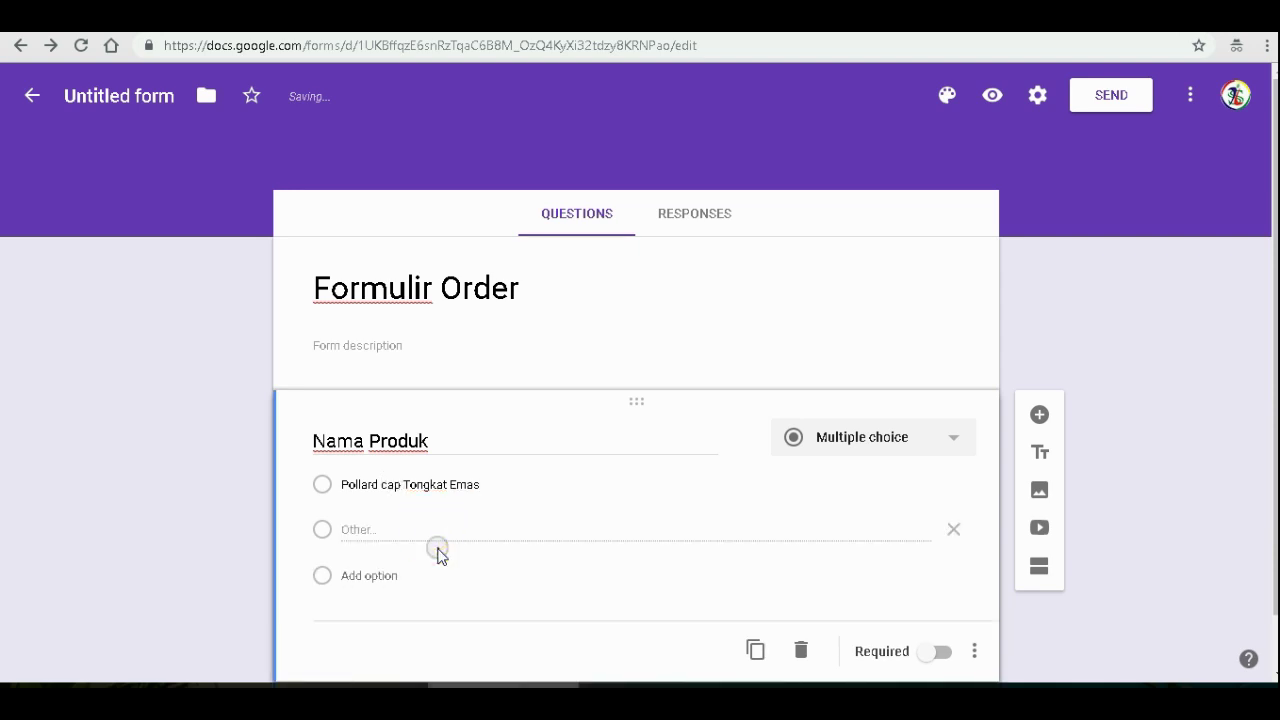
pyautogui.click(370, 576)
pyautogui.write('c')
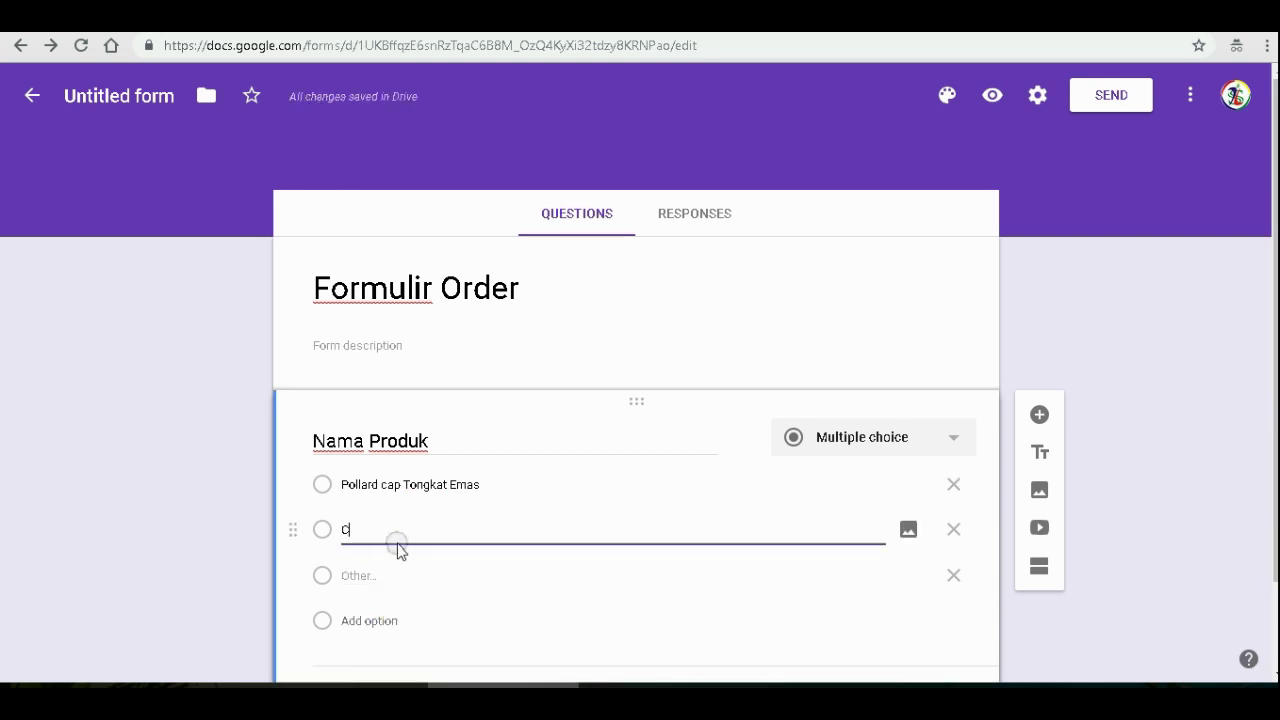
pyautogui.write('orn Gluten Feed')
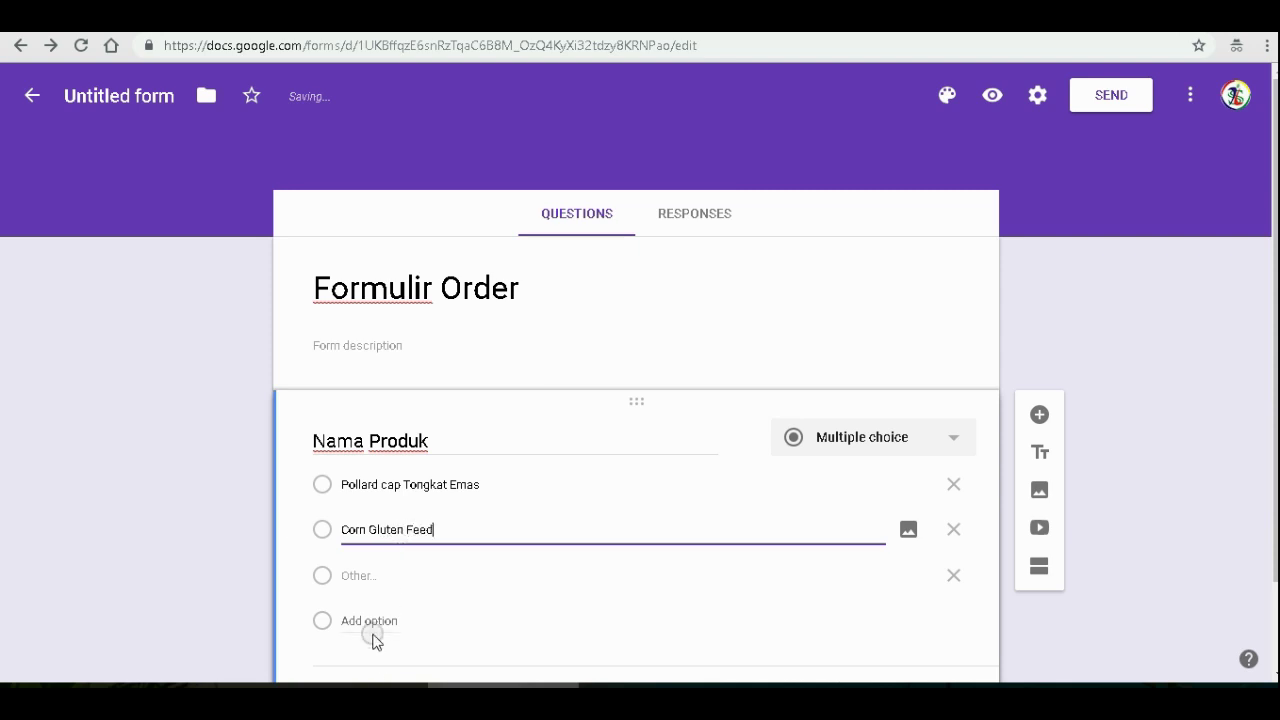
pyautogui.click(370, 620)
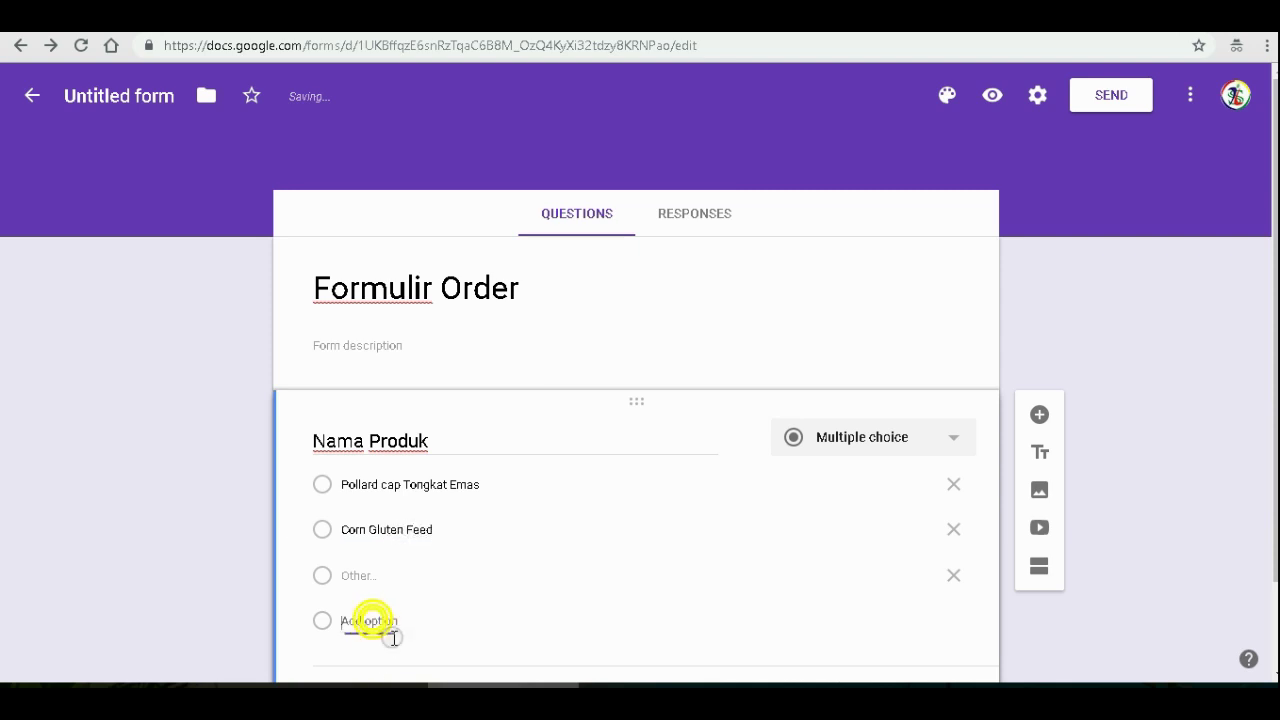
pyautogui.write('Jagung Pecah')
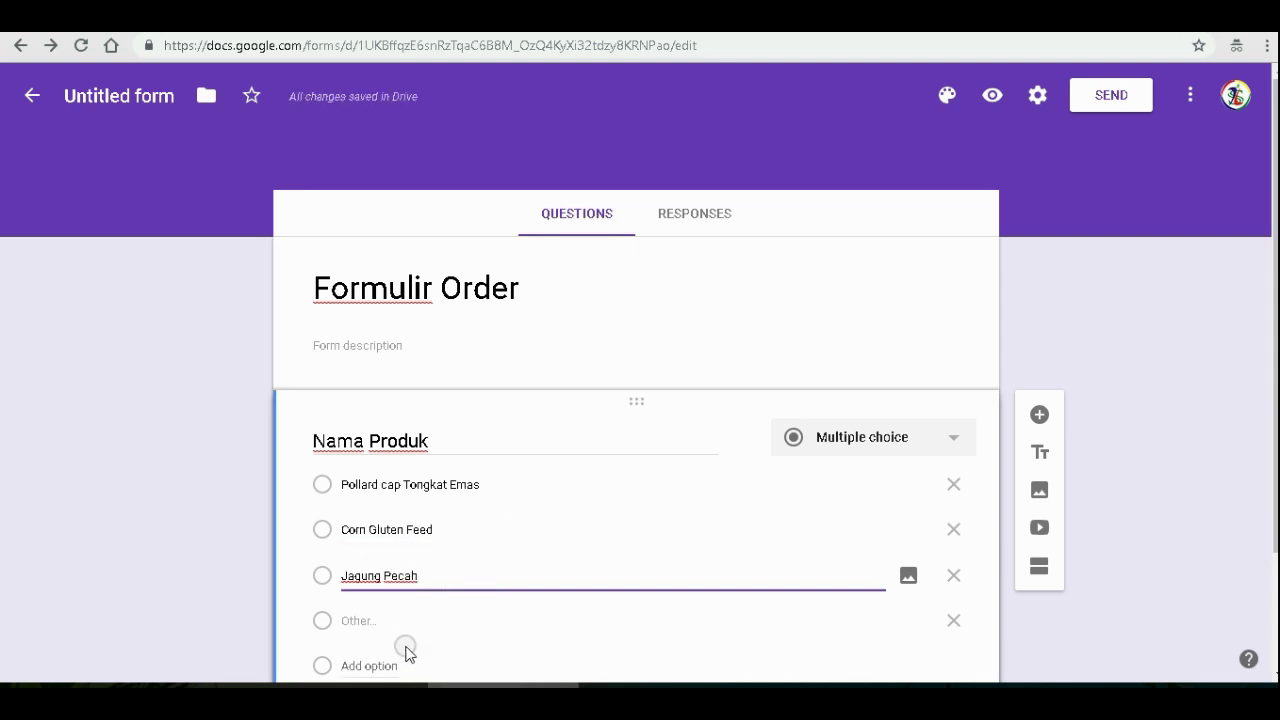
pyautogui.scroll(-2, 408, 652)
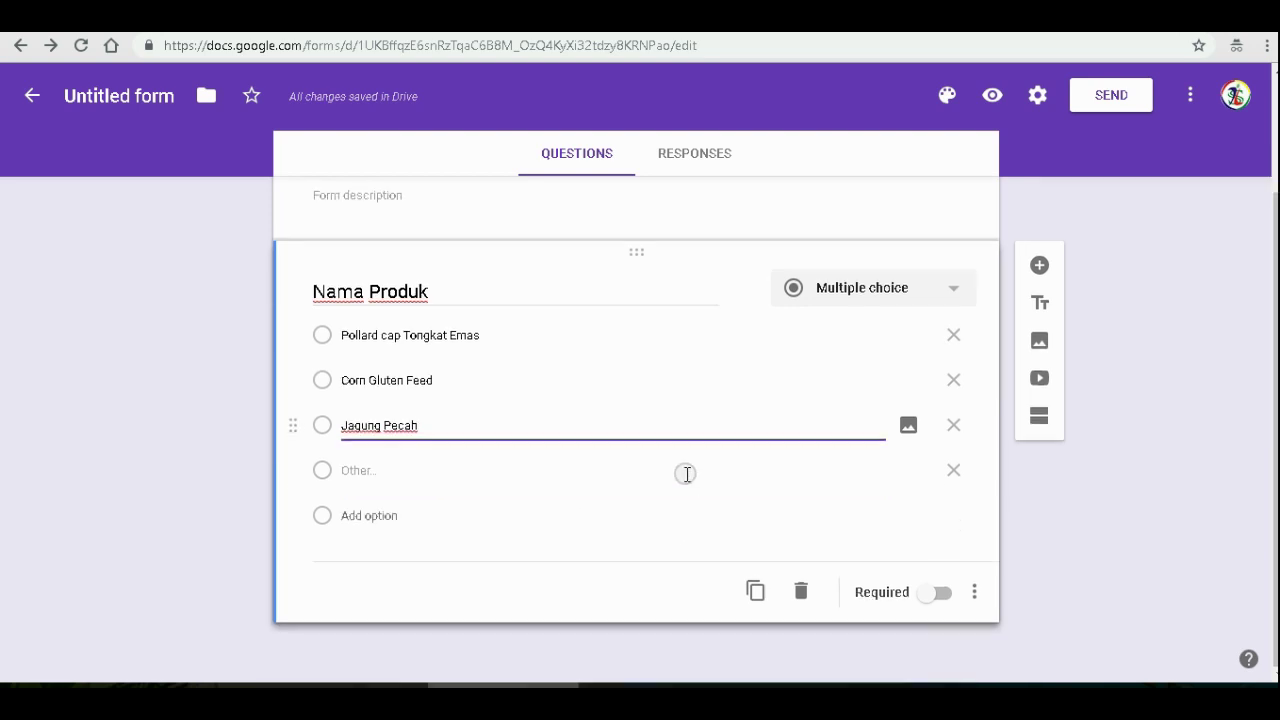
pyautogui.click(953, 592)
pyautogui.click(940, 596)
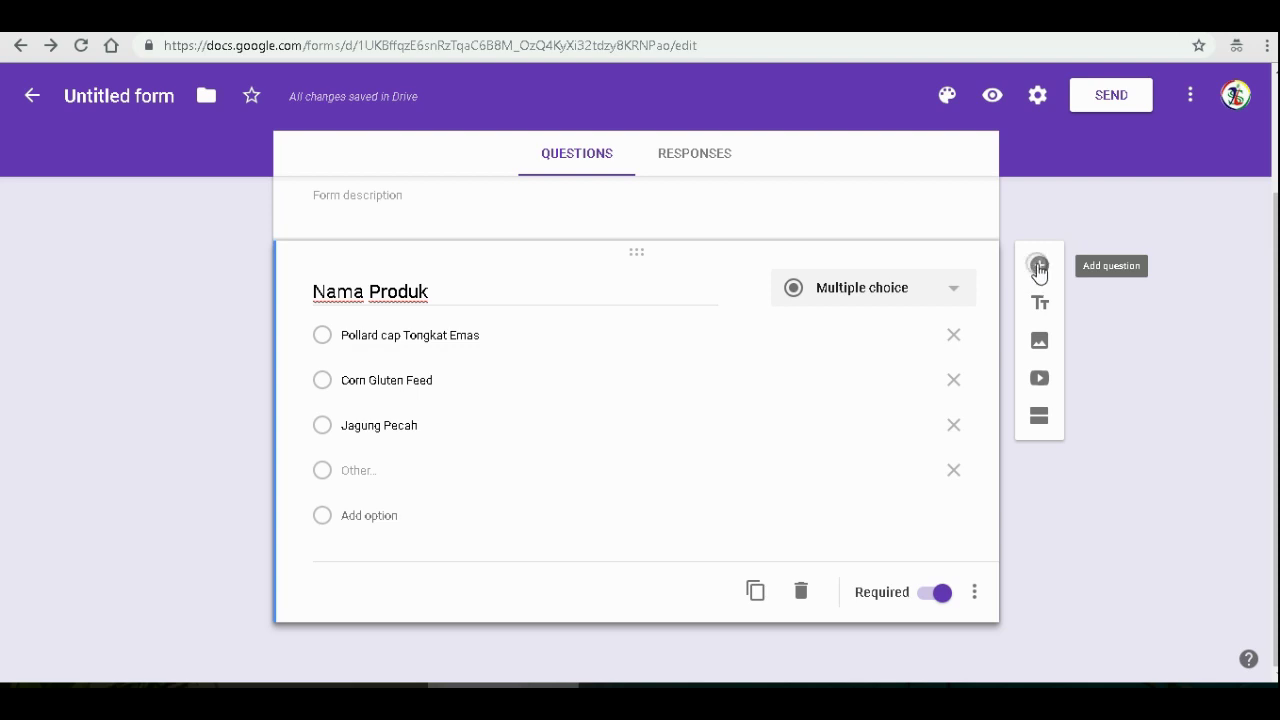
# - Add a new question titled 'Jumlah Order' below Nama Produk and make it required
pyautogui.click(1038, 266)
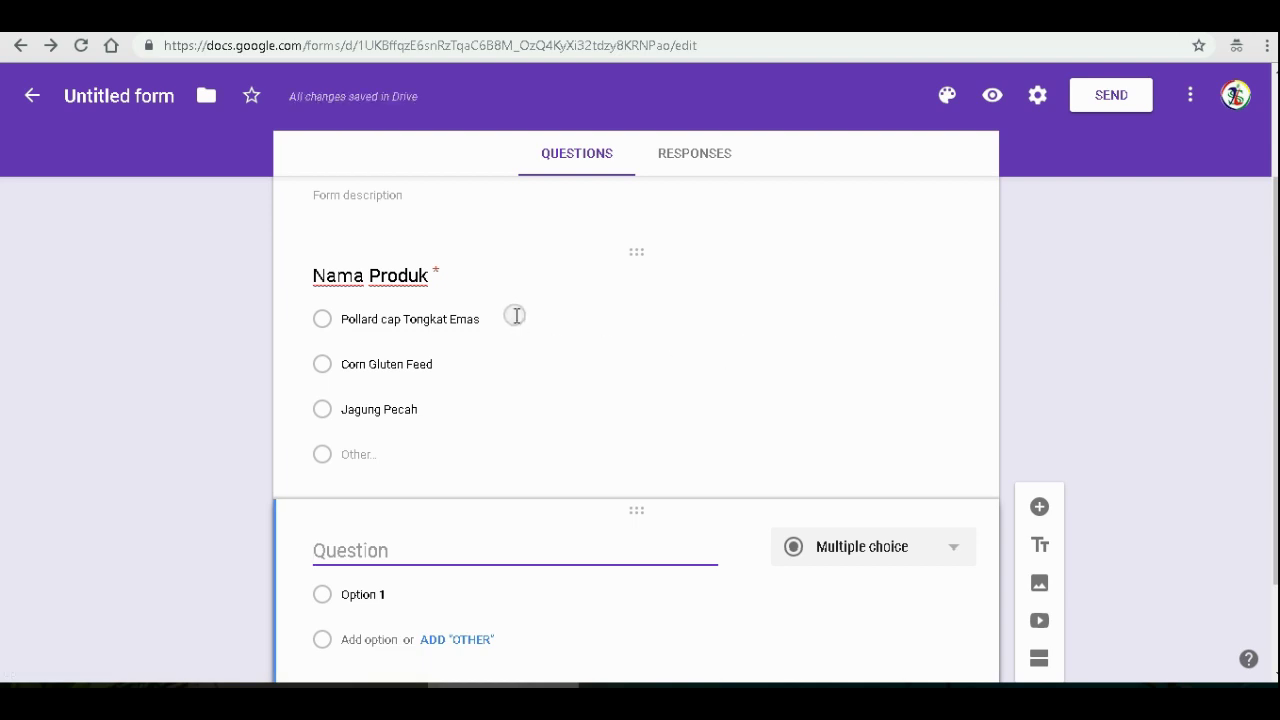
pyautogui.scroll(-1, 515, 316)
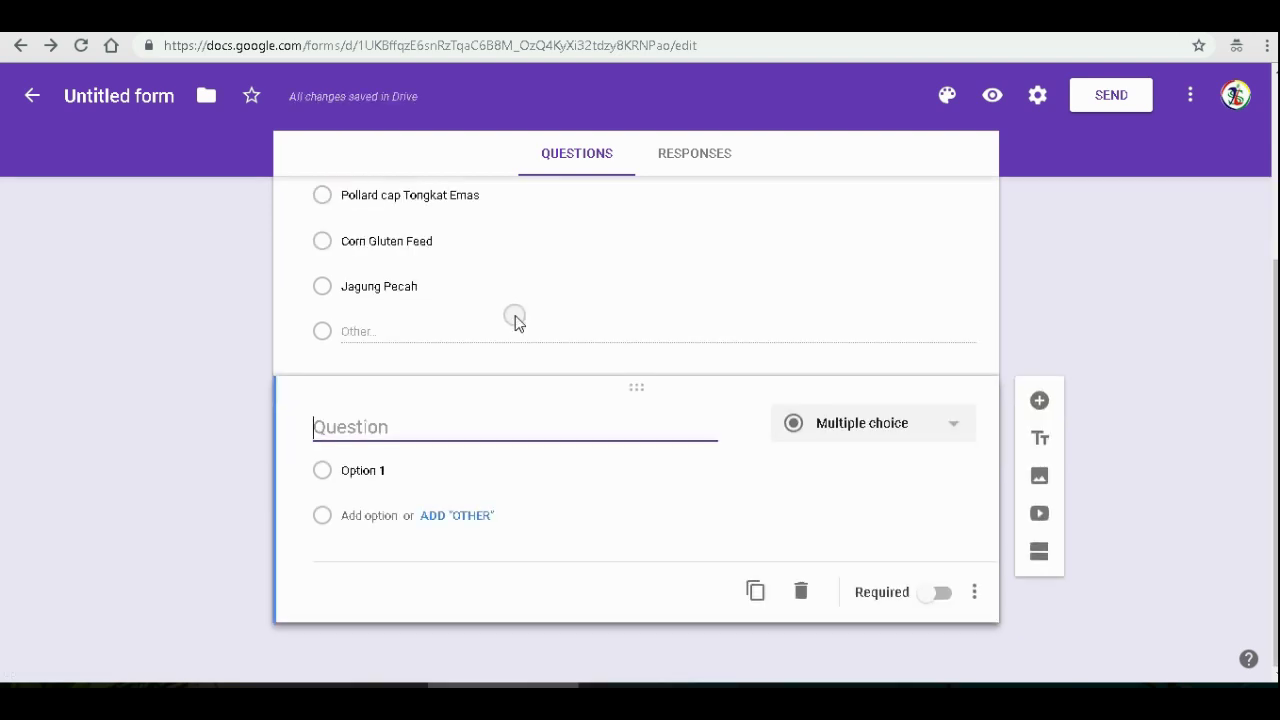
pyautogui.write('Jumla')
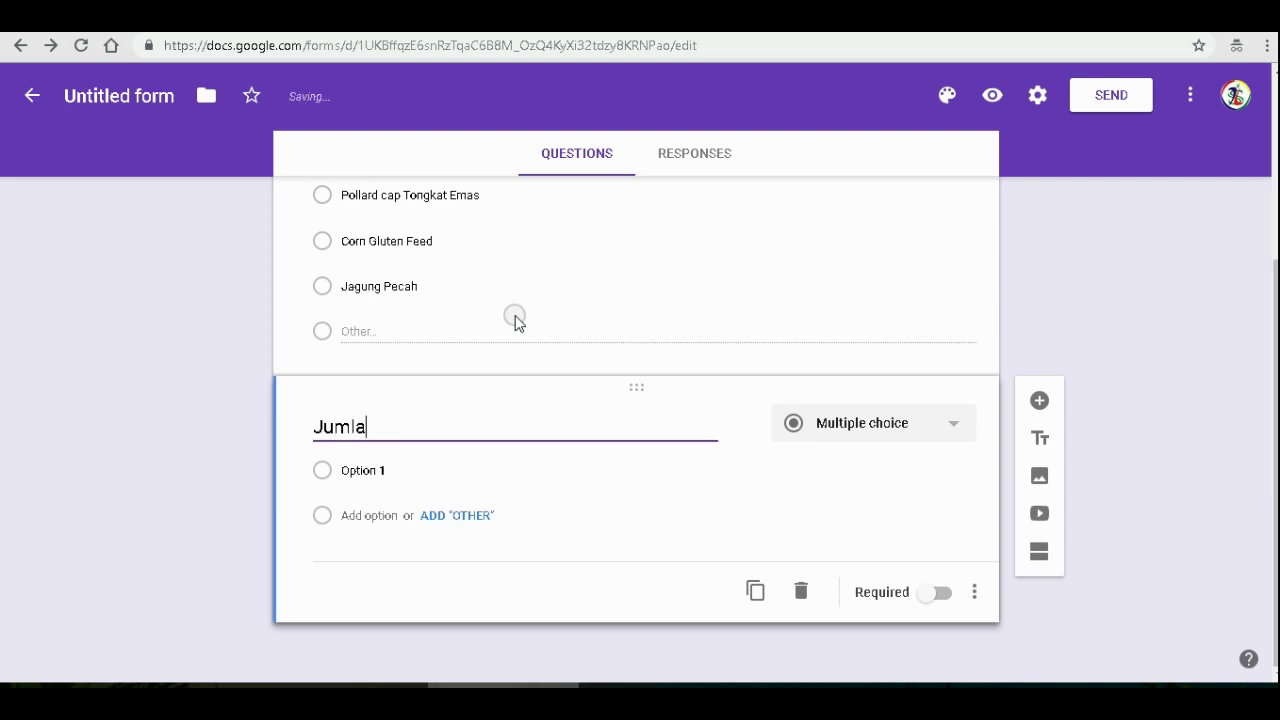
pyautogui.write('h Order')
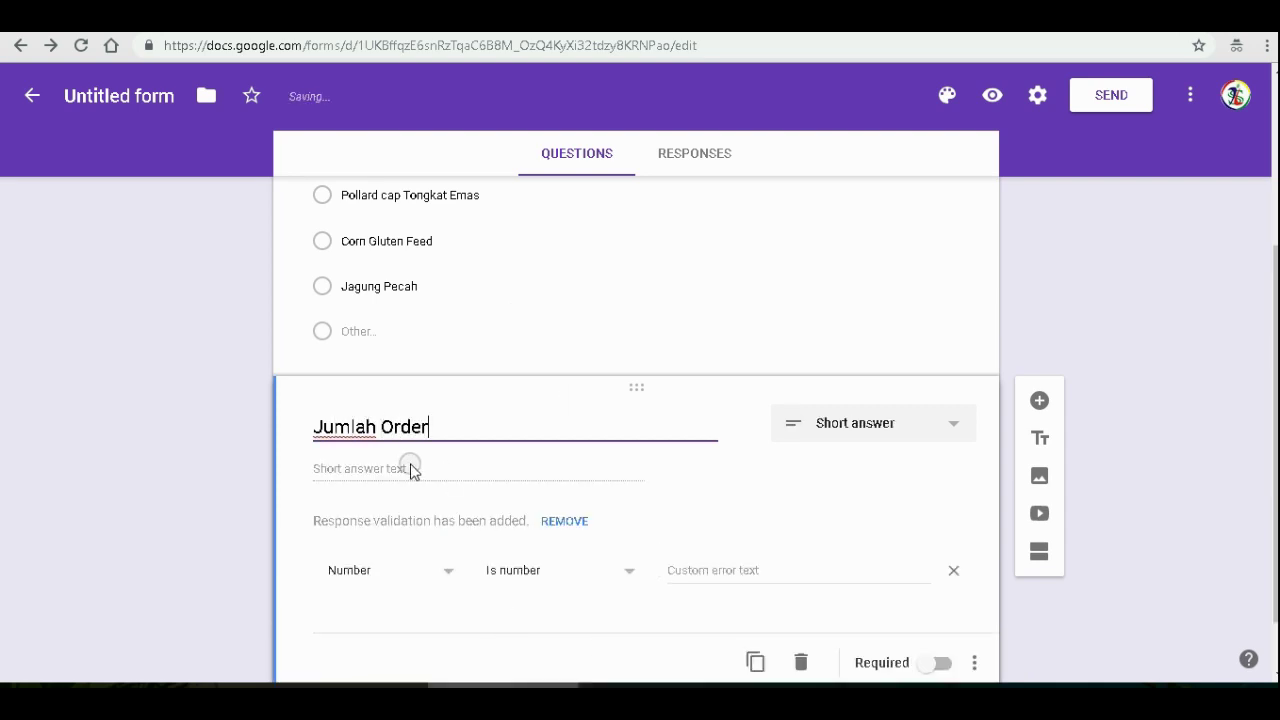
pyautogui.click(410, 468)
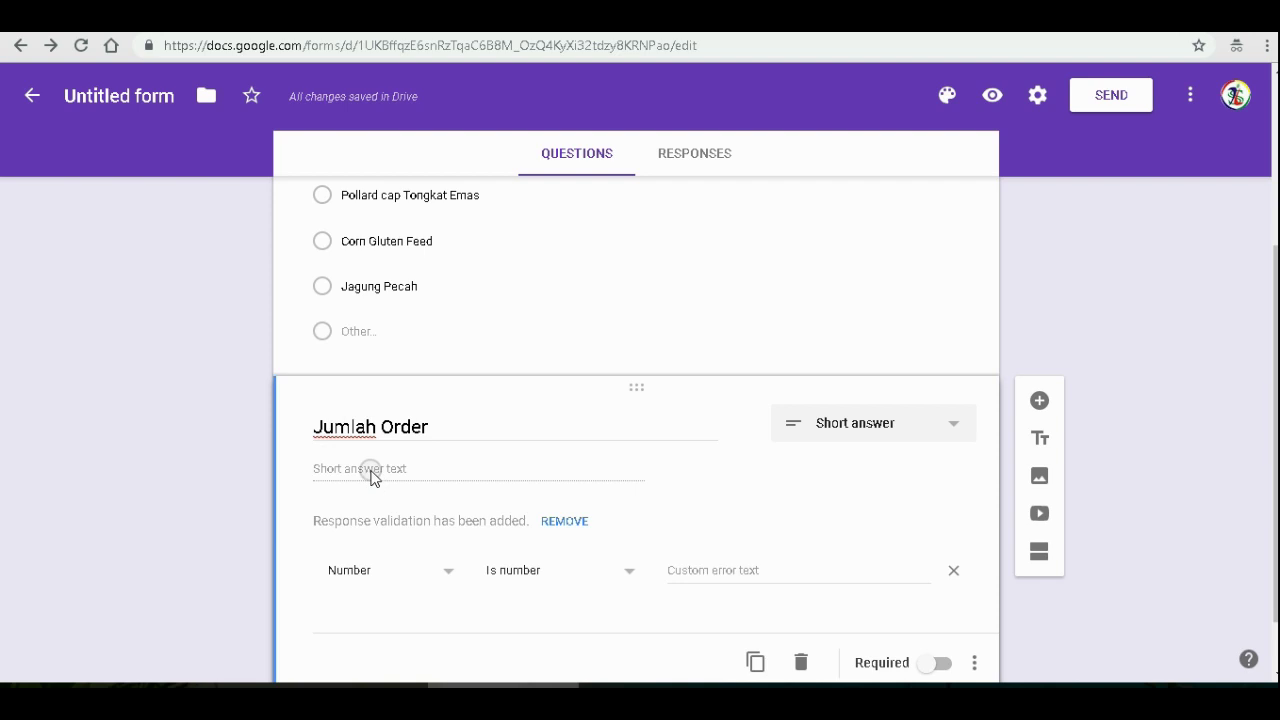
pyautogui.scroll(-1, 371, 478)
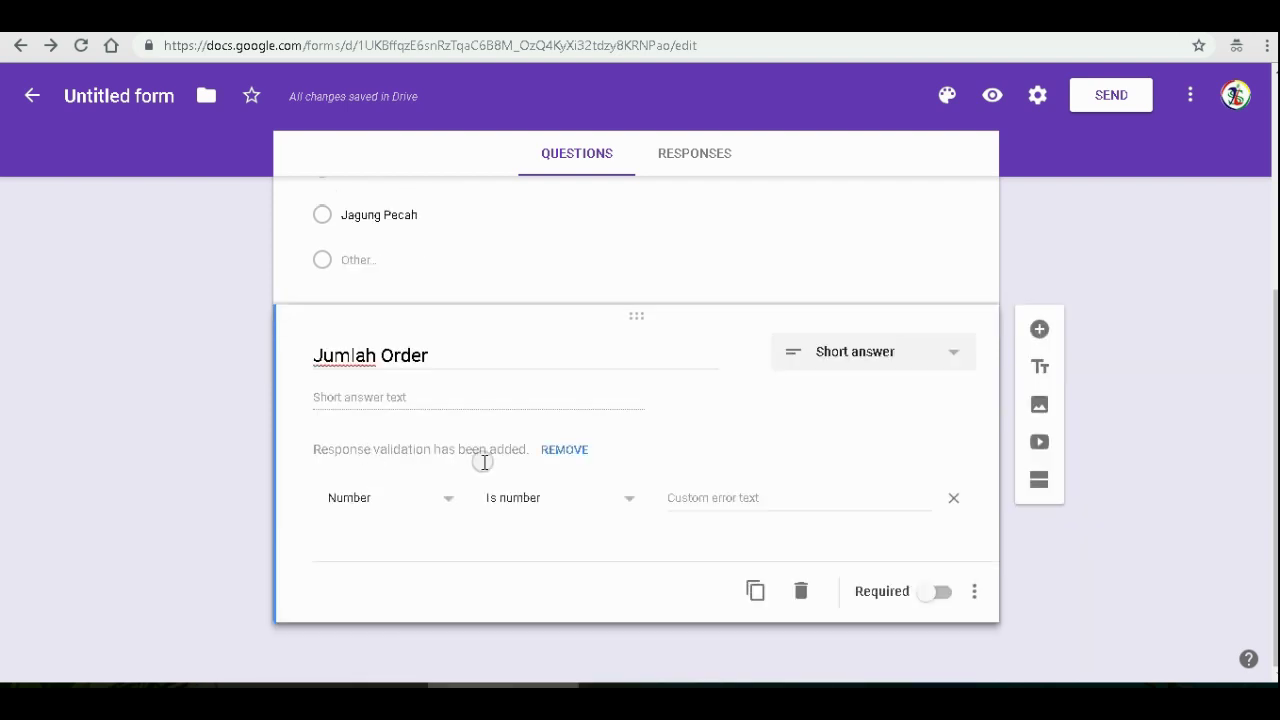
pyautogui.click(944, 594)
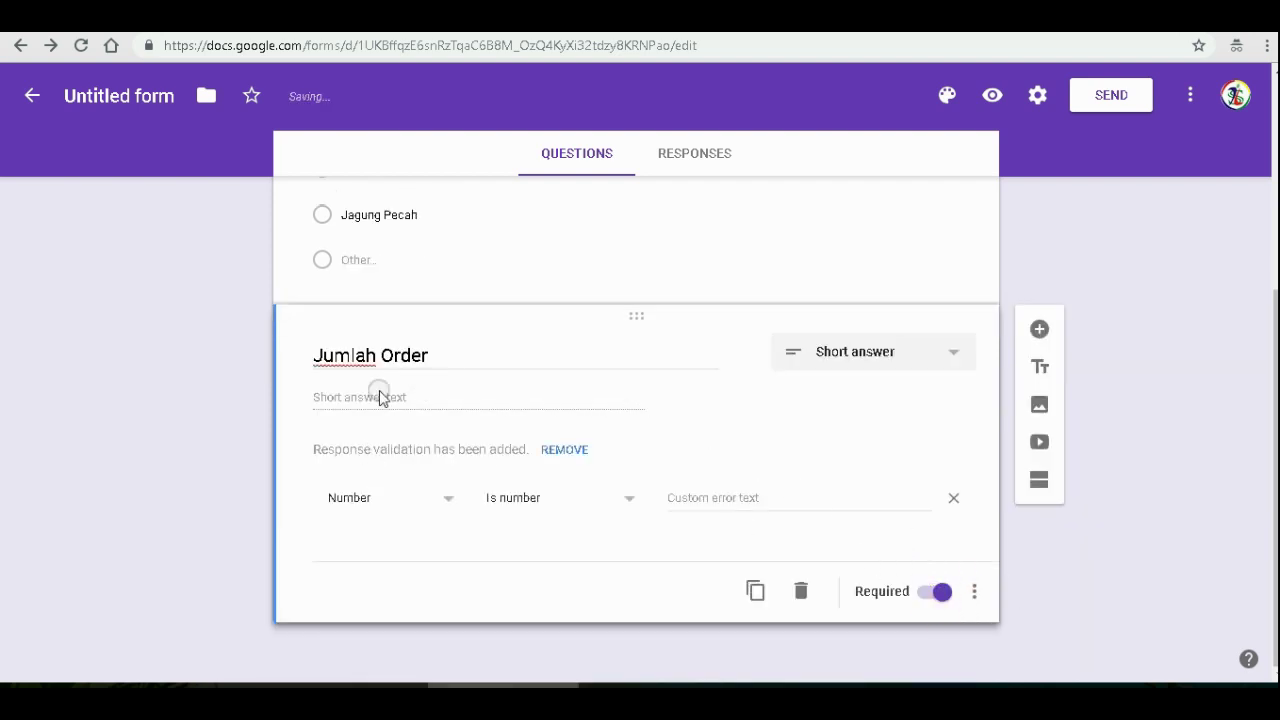
# - Give Jumlah Order number validation with the error message 'isi angka tonase'
pyautogui.click(373, 452)
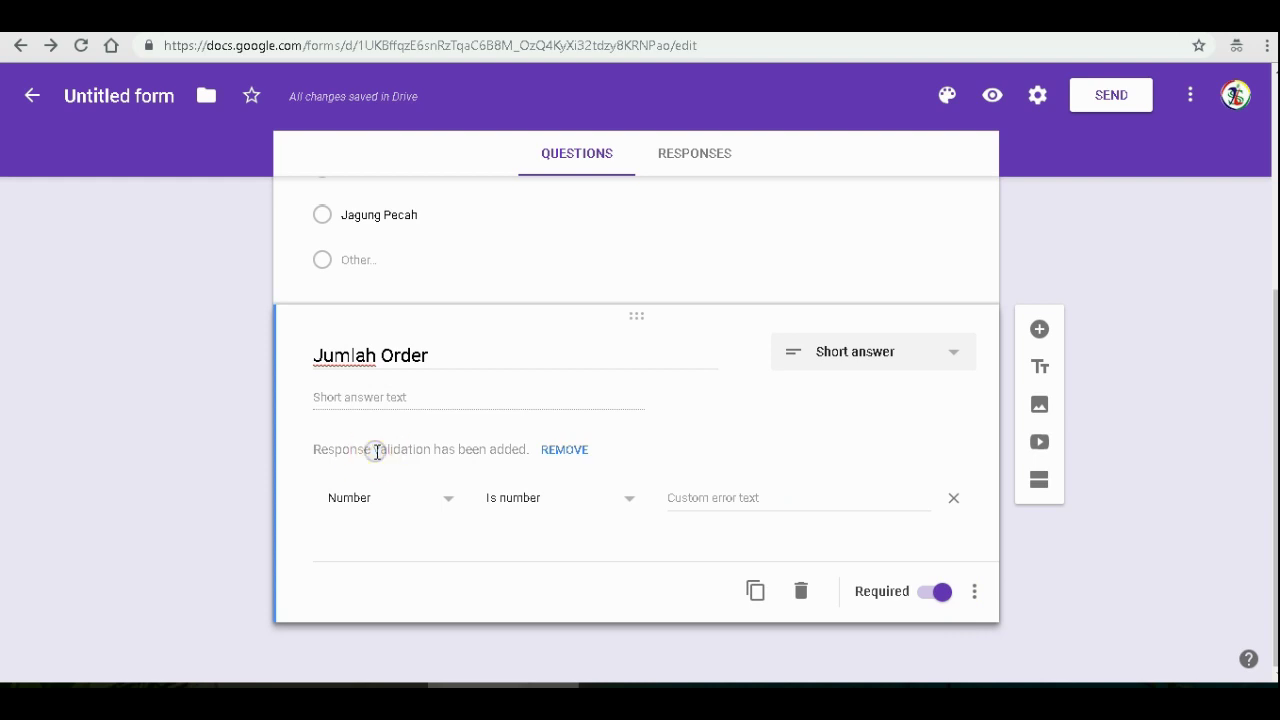
pyautogui.click(728, 499)
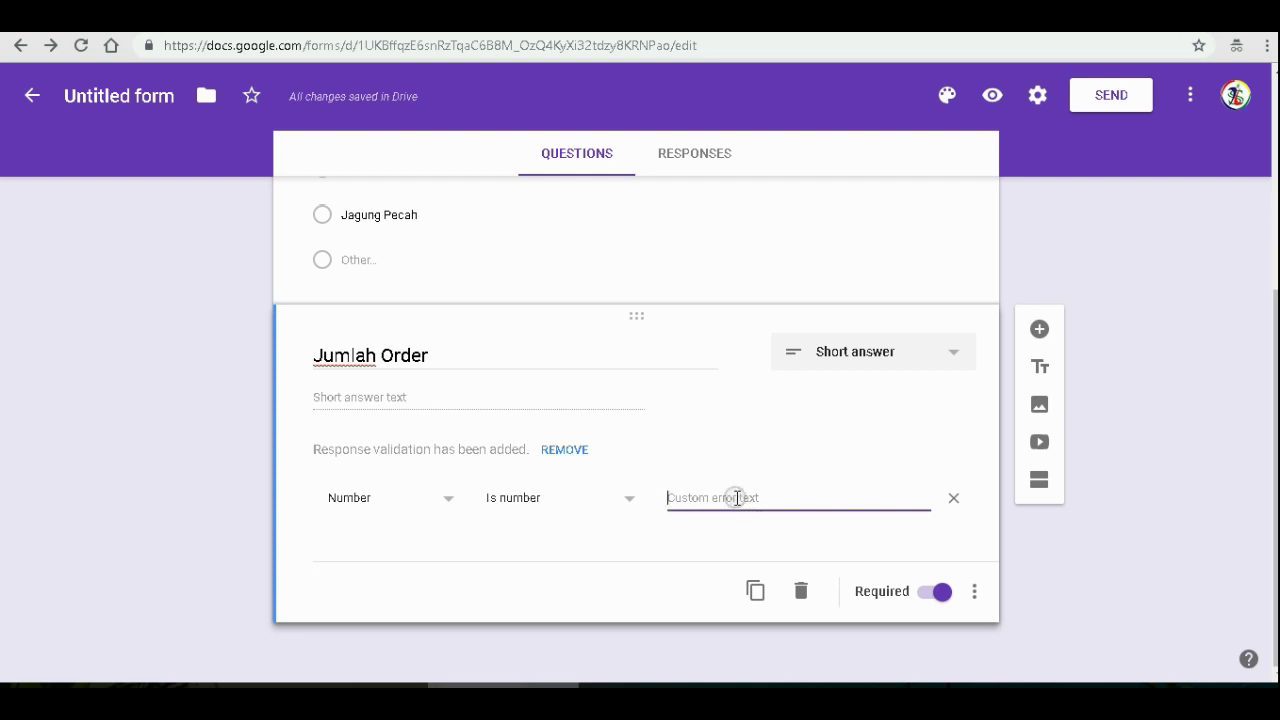
pyautogui.click(462, 364)
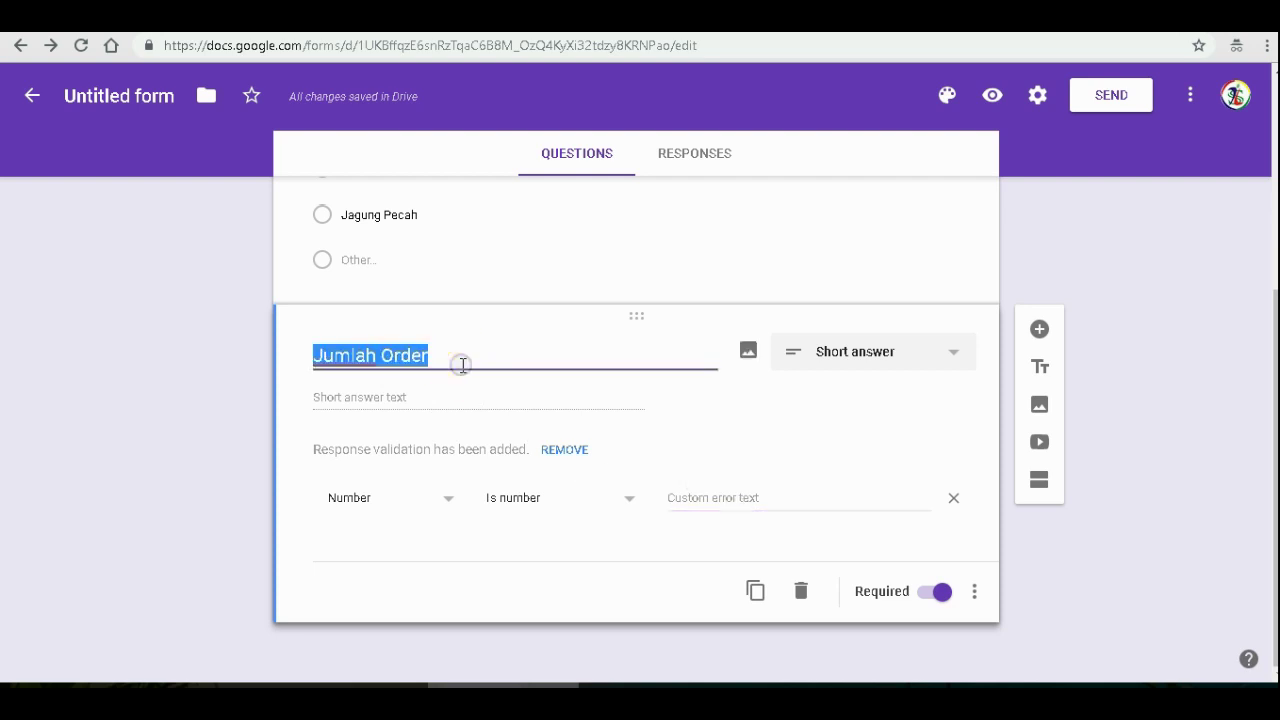
pyautogui.click(358, 396)
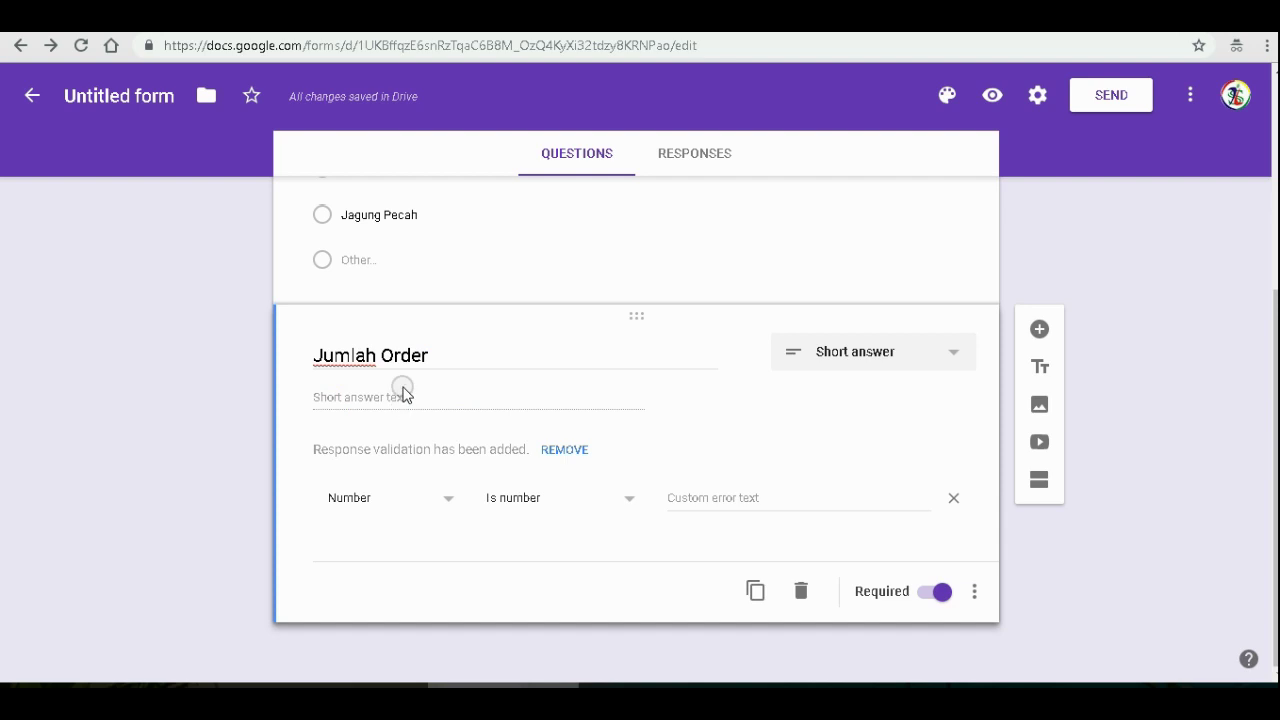
pyautogui.click(429, 350)
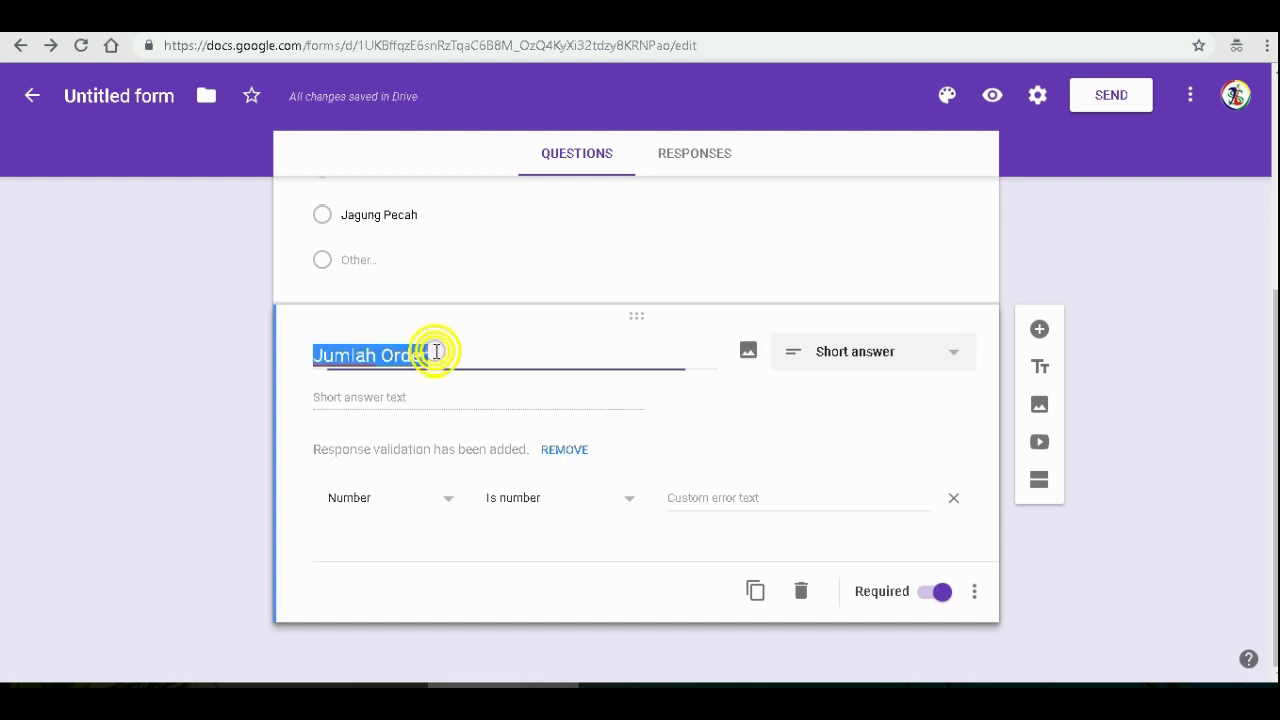
pyautogui.click(430, 404)
pyautogui.click(726, 500)
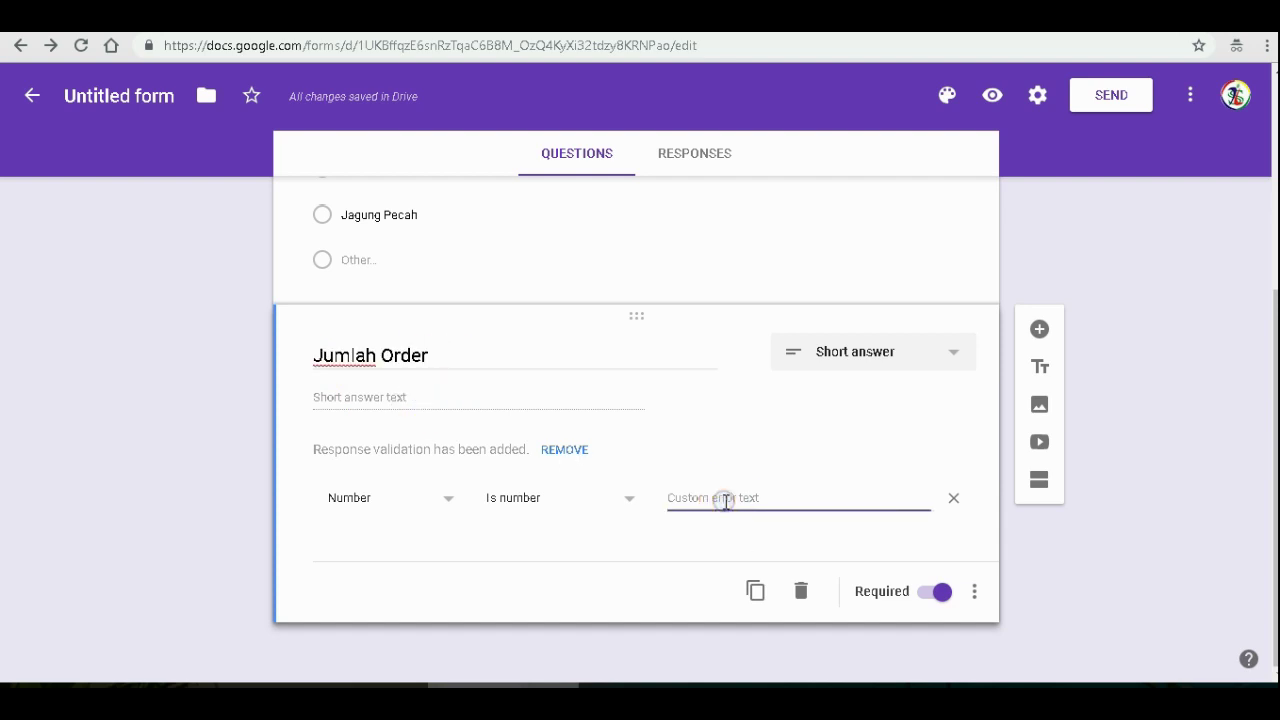
pyautogui.click(613, 463)
pyautogui.write('isi')
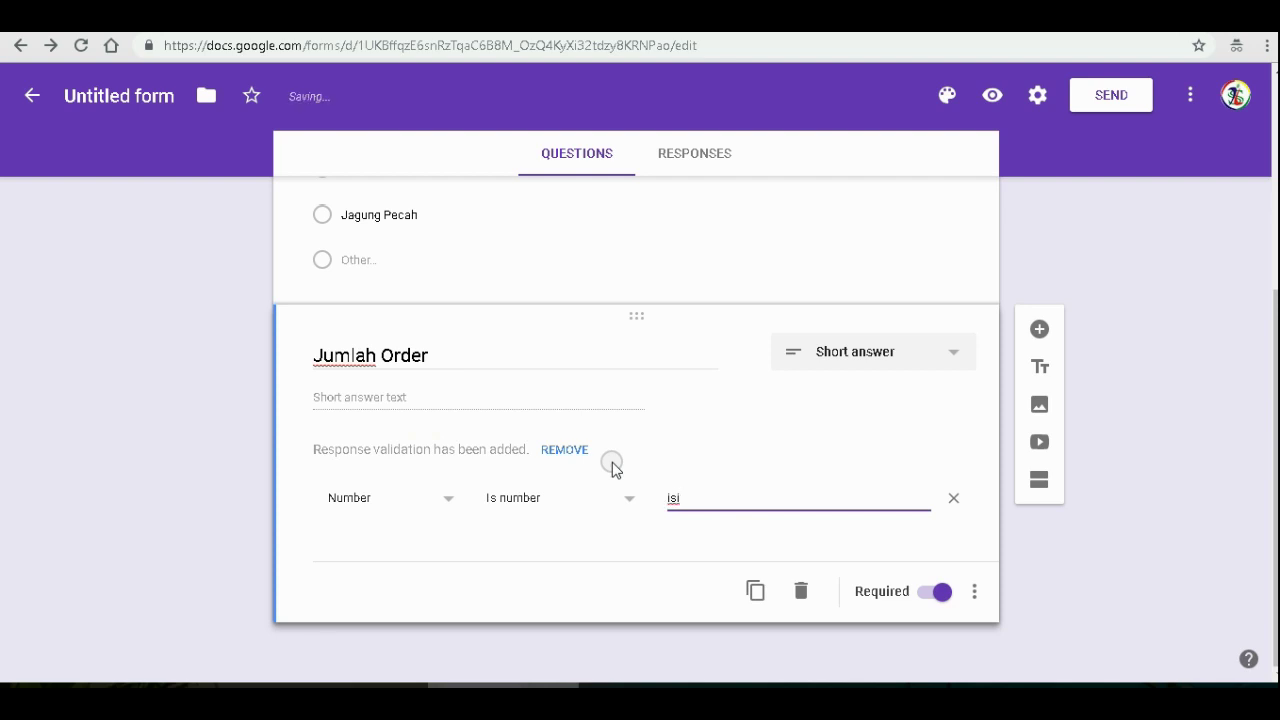
pyautogui.write(' angka tonase')
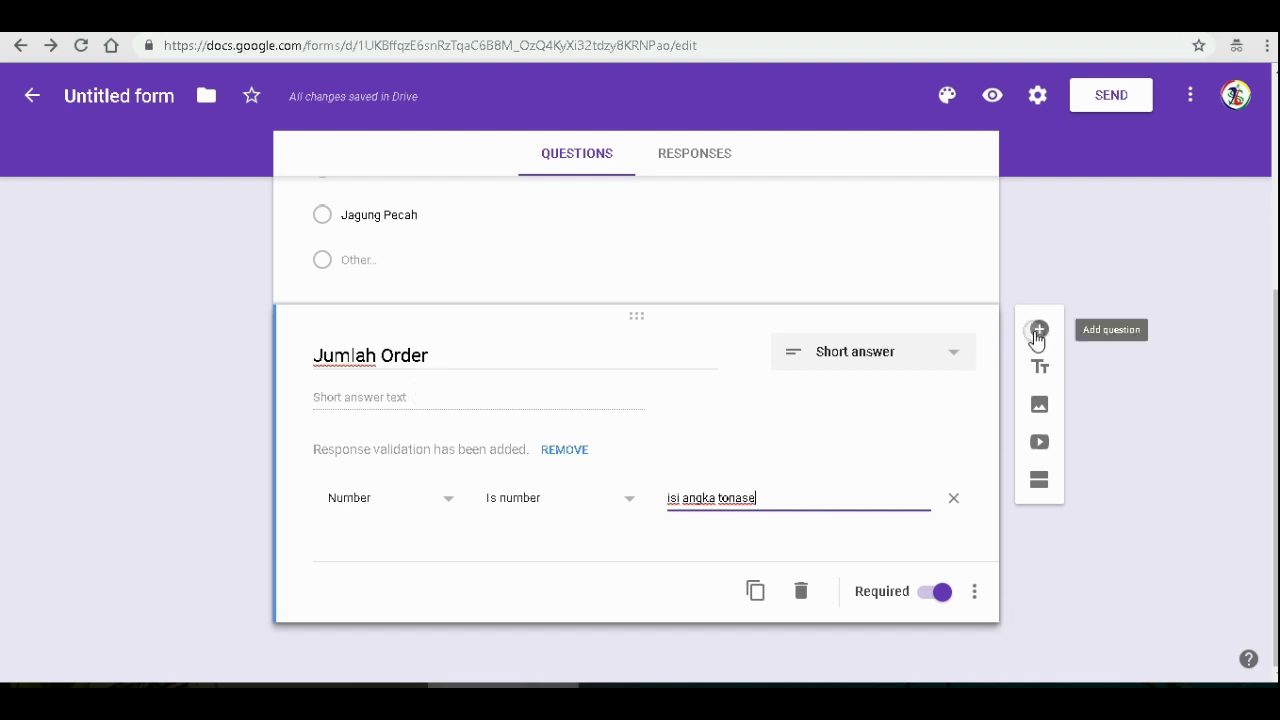
pyautogui.scroll(3, 843, 386)
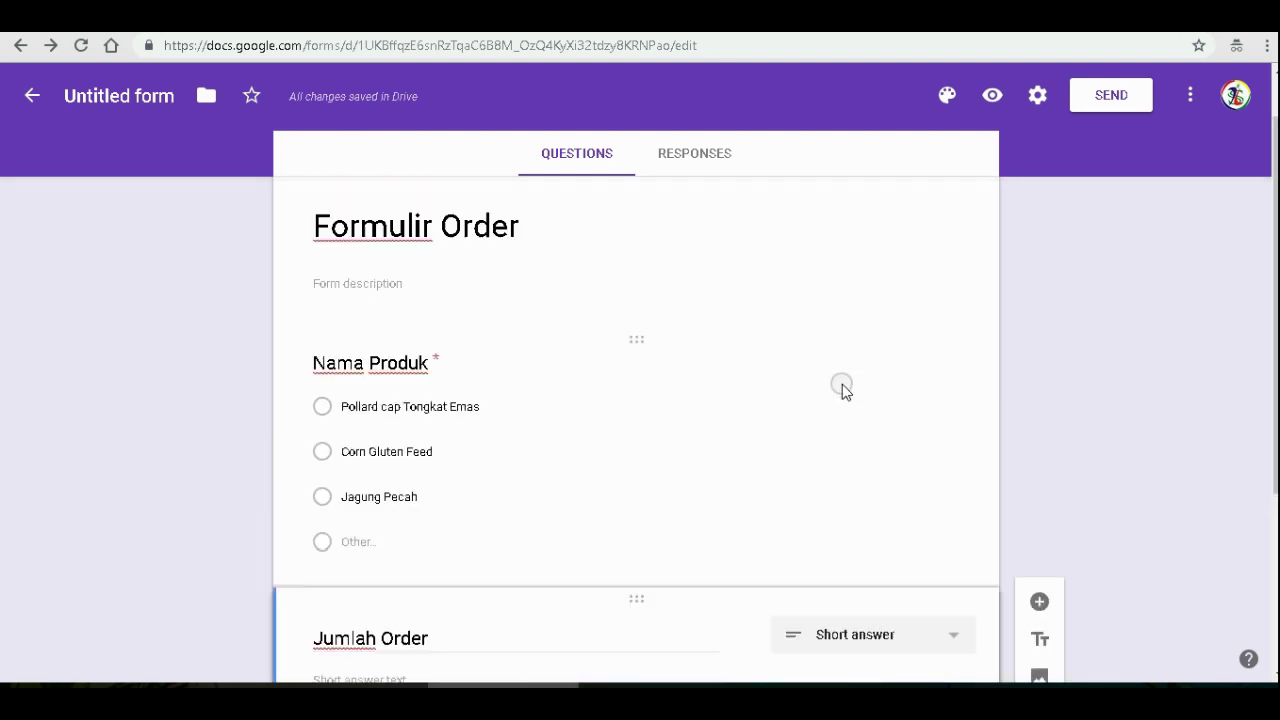
pyautogui.scroll(-1, 843, 388)
pyautogui.scroll(1, 843, 390)
pyautogui.scroll(-2, 843, 388)
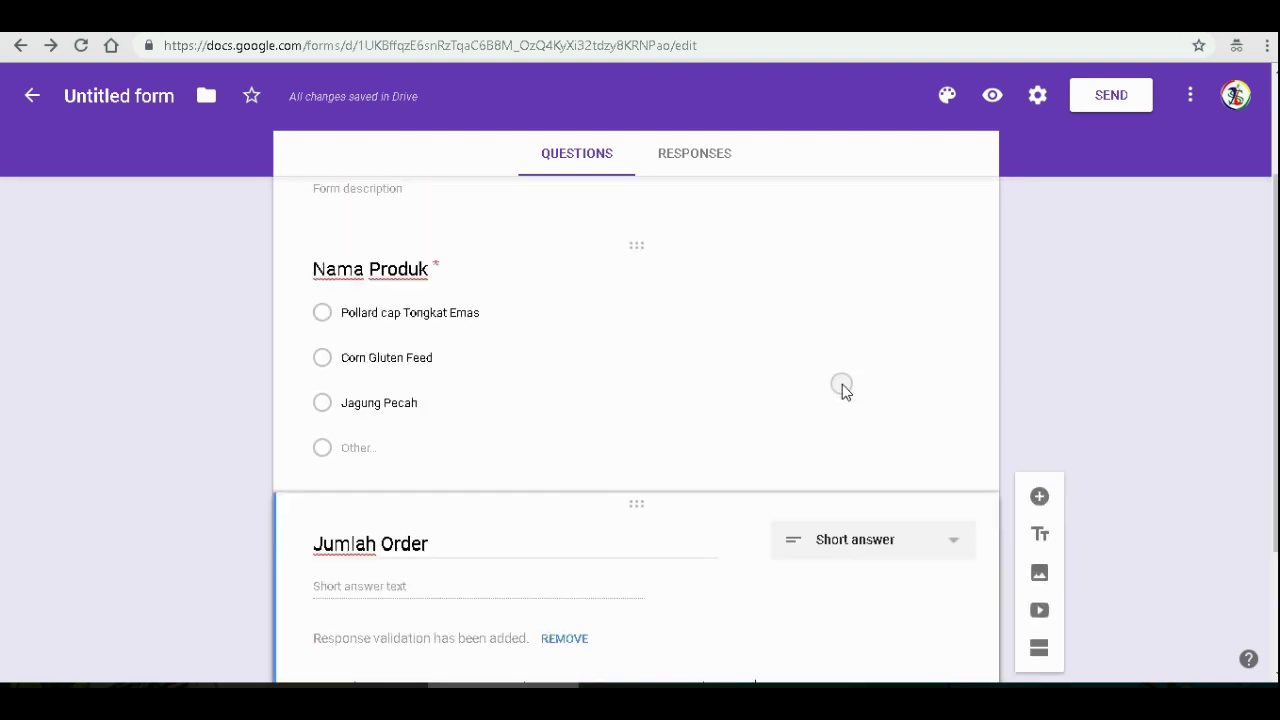
pyautogui.scroll(2, 843, 388)
pyautogui.scroll(-2, 843, 388)
pyautogui.scroll(-1, 843, 388)
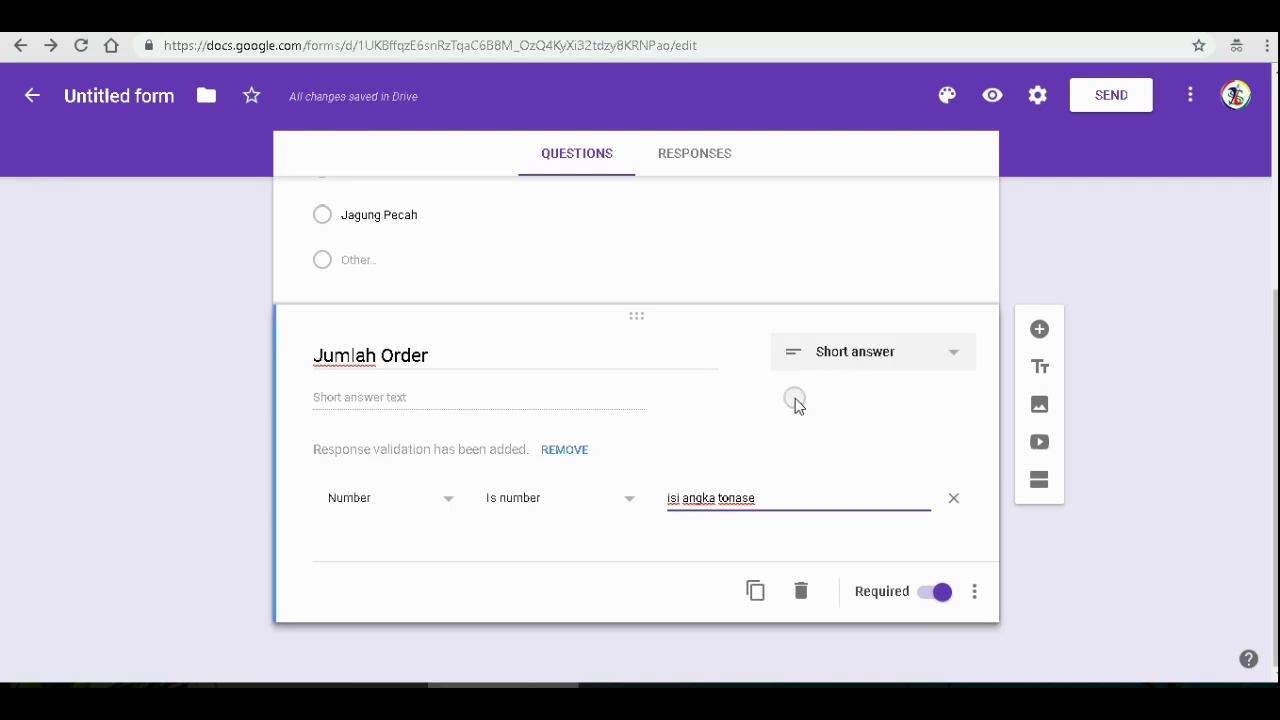
pyautogui.scroll(3, 765, 400)
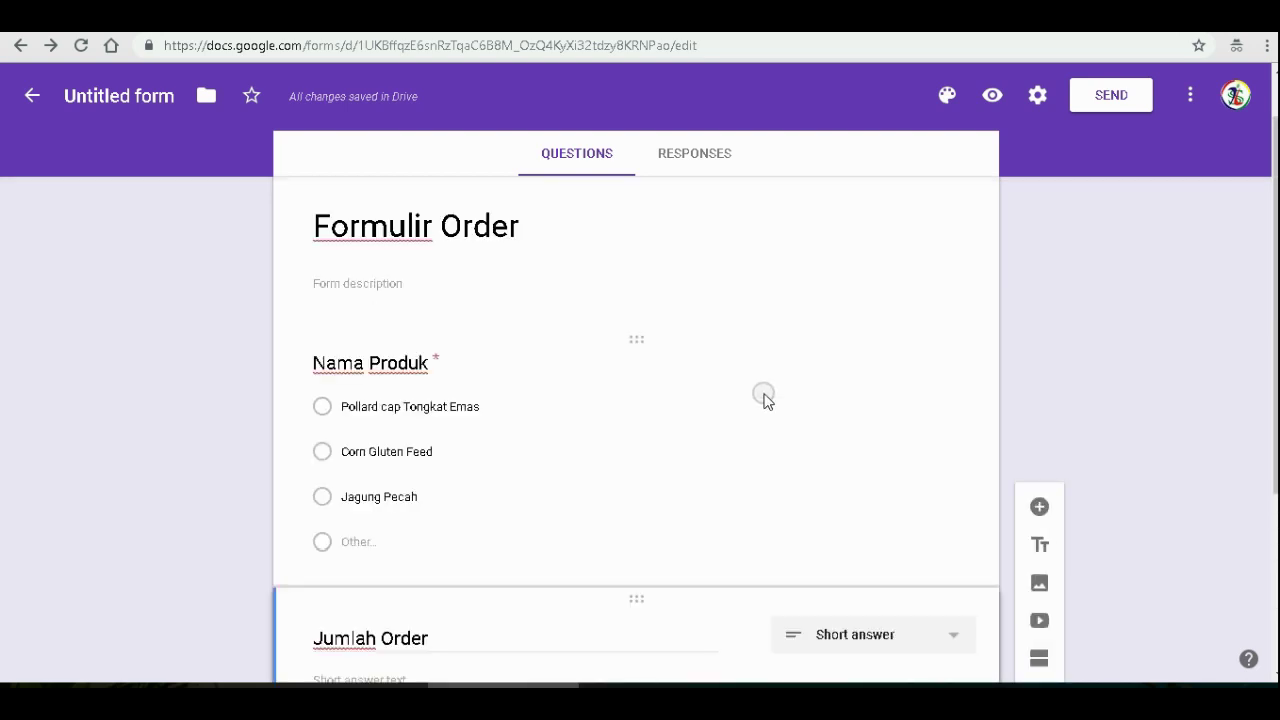
pyautogui.scroll(-3, 765, 400)
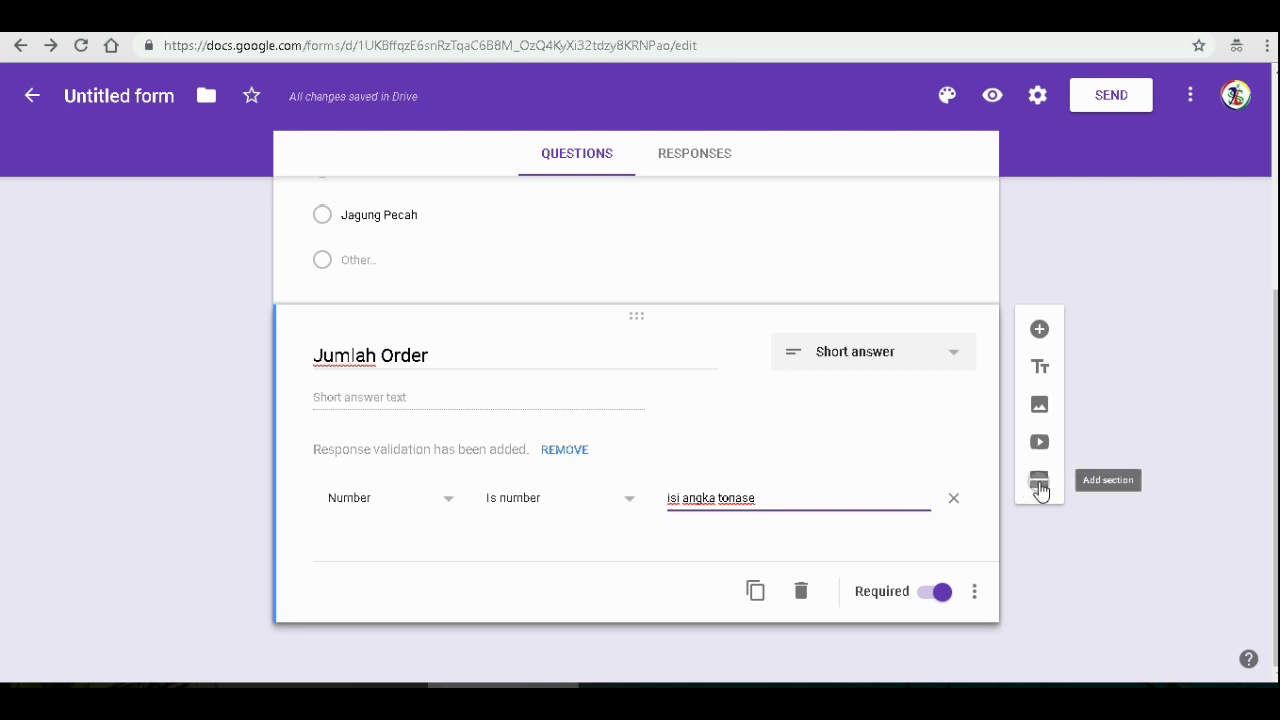
# - Add a section after Jumlah Order and title it 'Informasi Konsumen'
pyautogui.click(1039, 485)
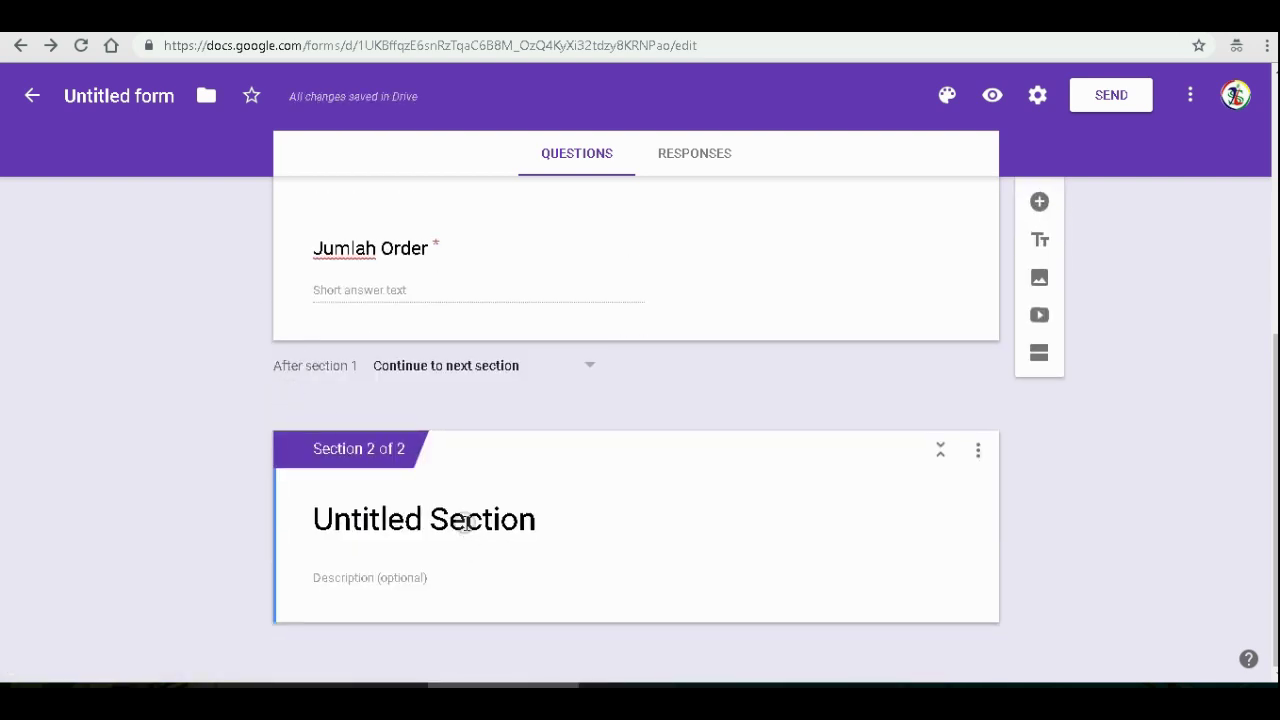
pyautogui.click(465, 522)
pyautogui.write('Inform')
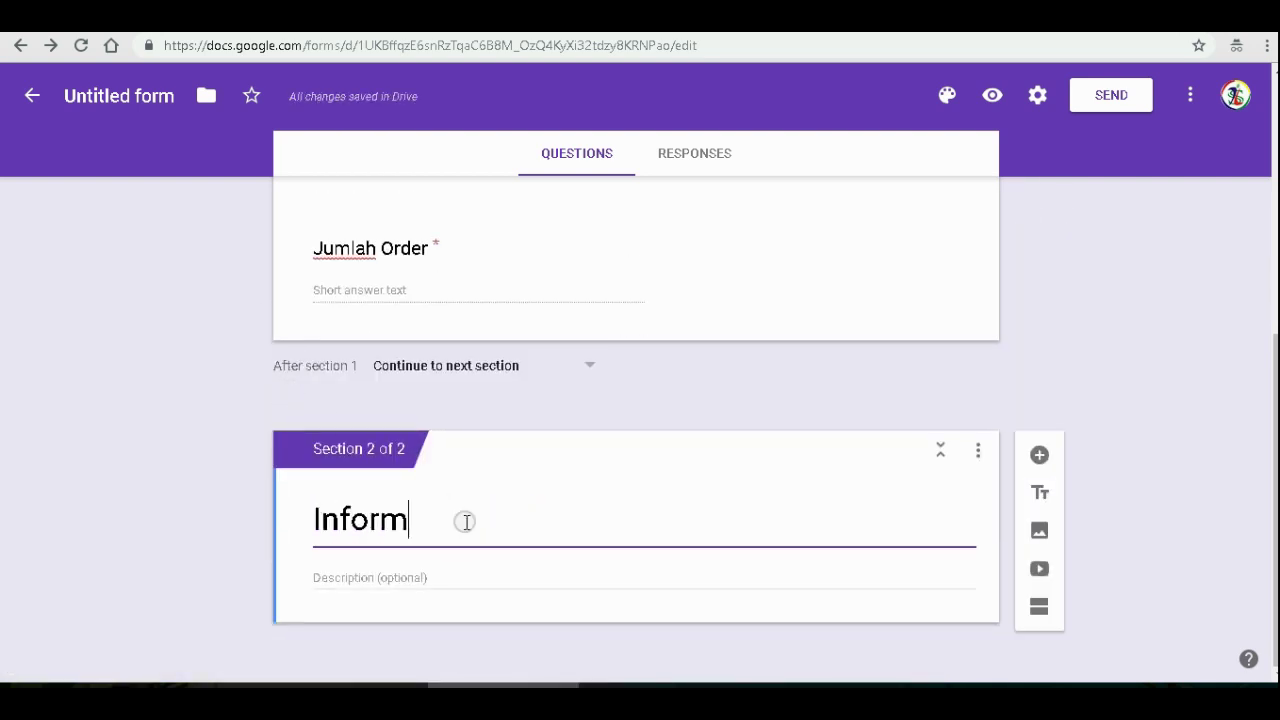
pyautogui.write('asi Konsumen')
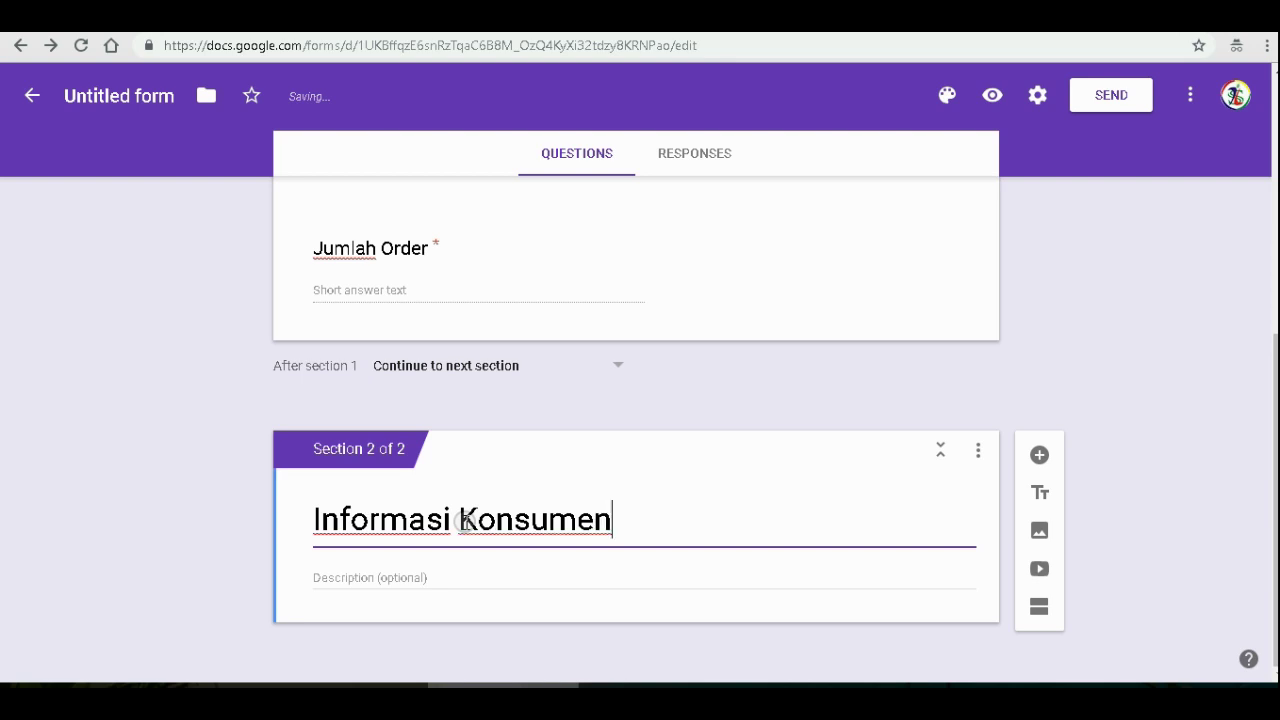
pyautogui.scroll(10, 465, 520)
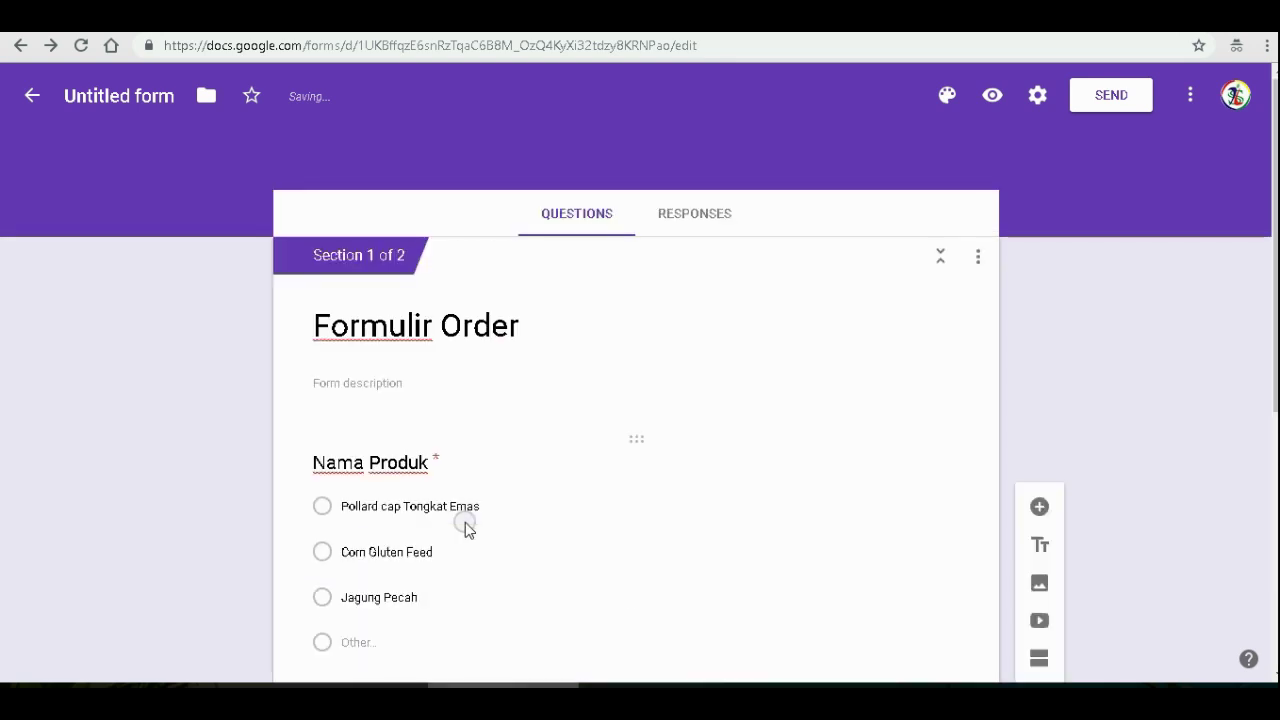
# - Write the form description starting 'pilih produk dan isi jumlah'
pyautogui.click(396, 383)
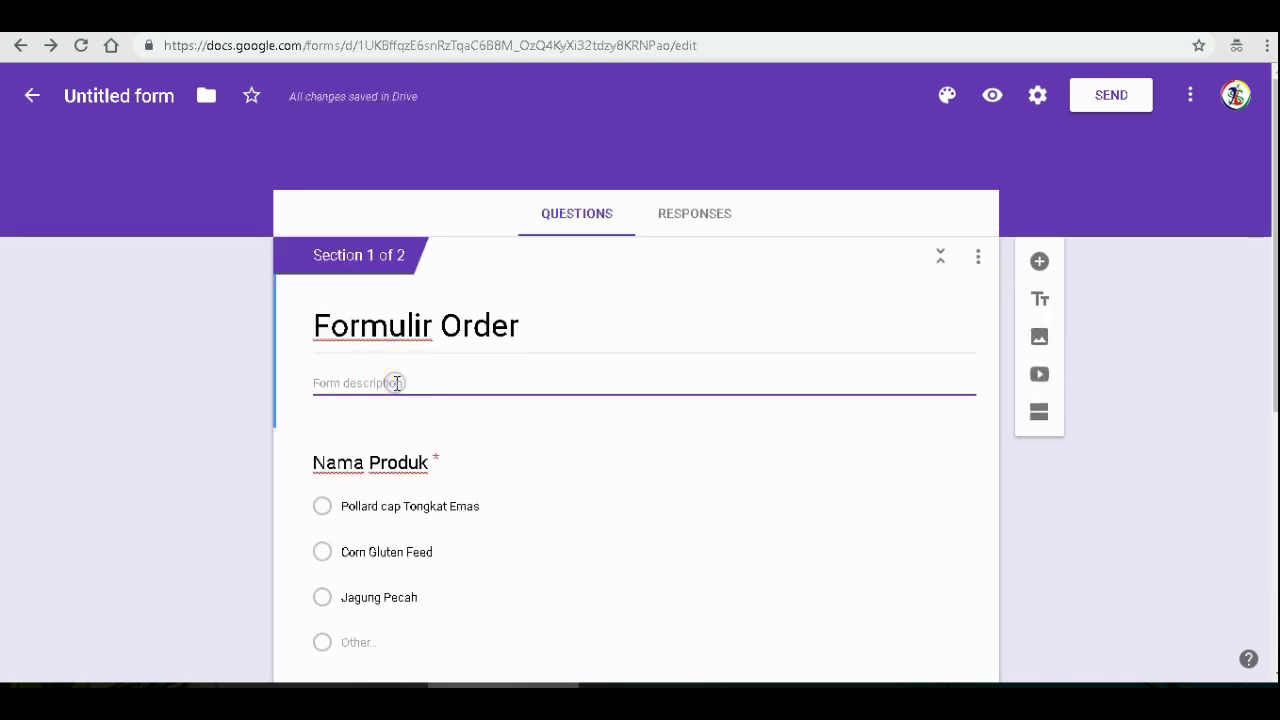
pyautogui.scroll(-1, 396, 383)
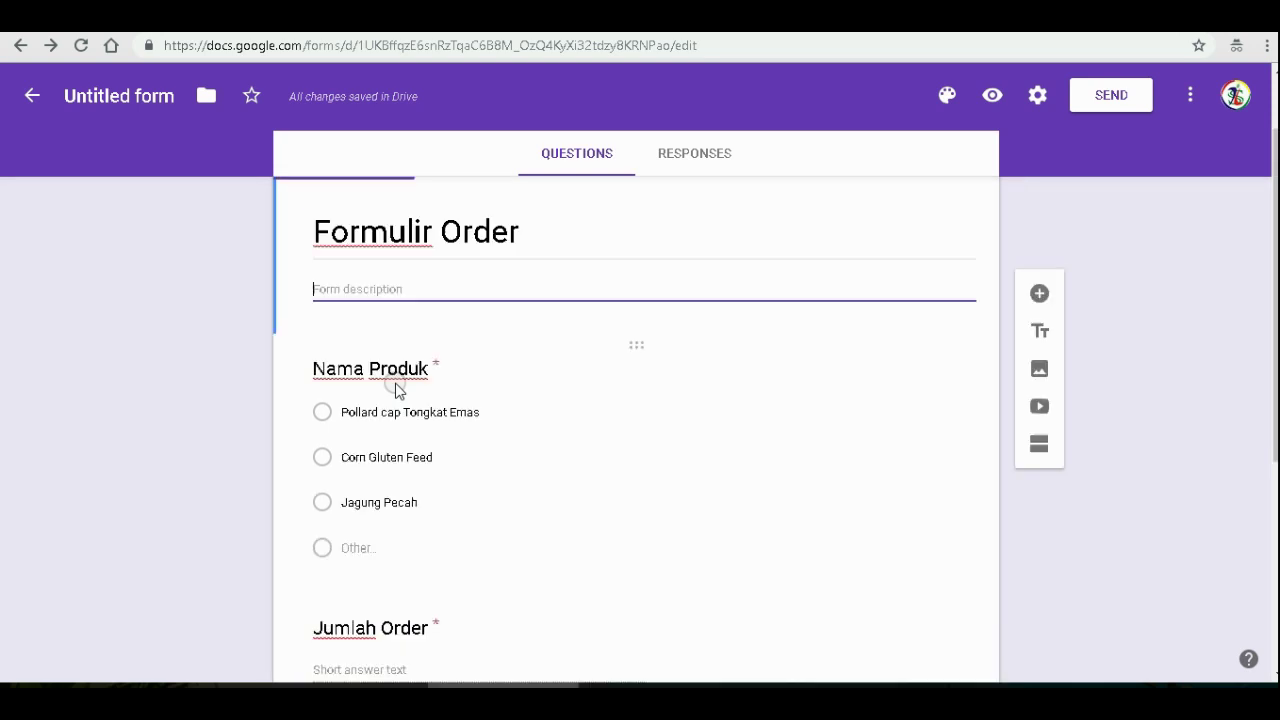
pyautogui.write('pilih produk')
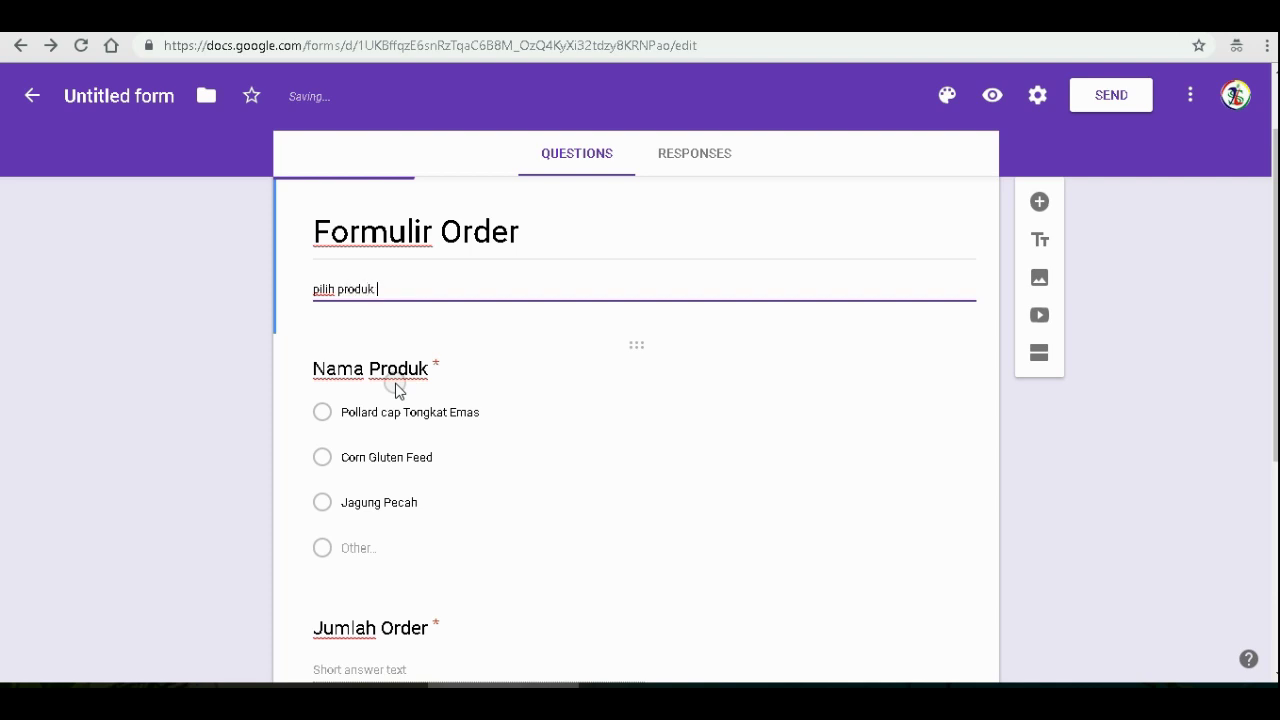
pyautogui.write(' dan isi ')
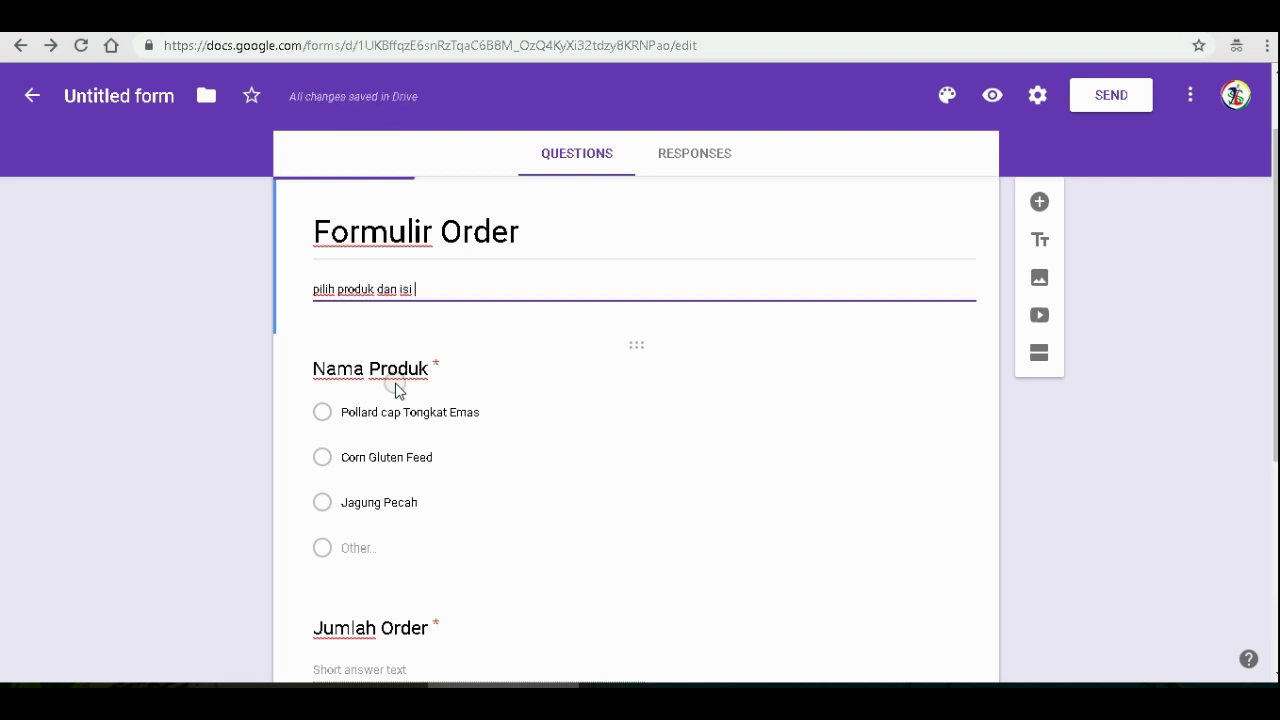
pyautogui.write('jumlah tonase')
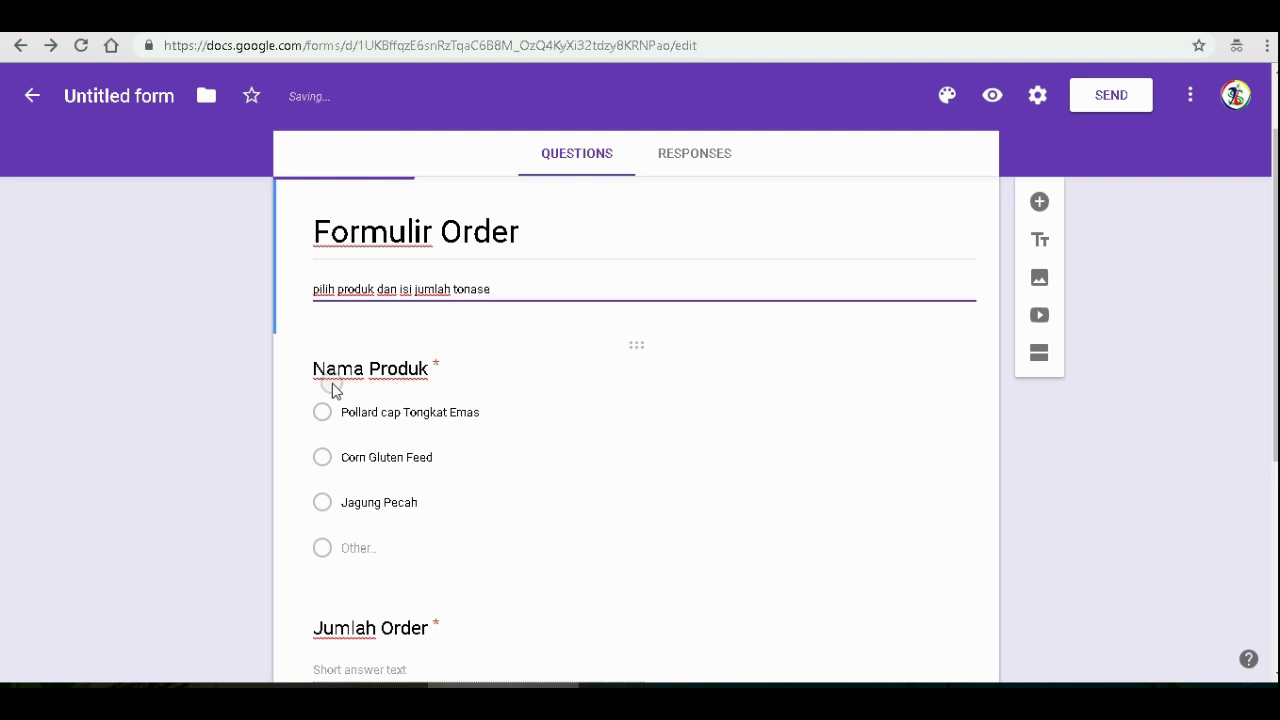
# - Enter 'isilah sesuai data konsumen' as the Informasi Konsumen section description
pyautogui.scroll(-4, 471, 343)
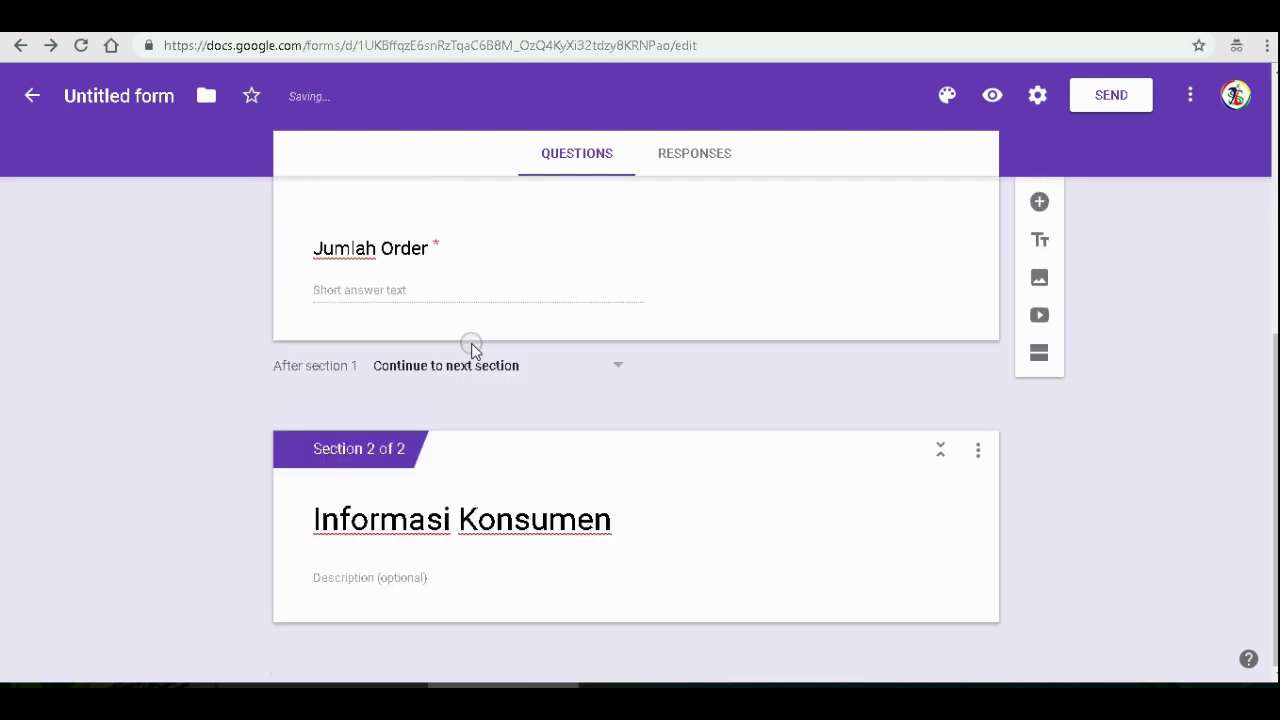
pyautogui.click(408, 582)
pyautogui.write('Al')
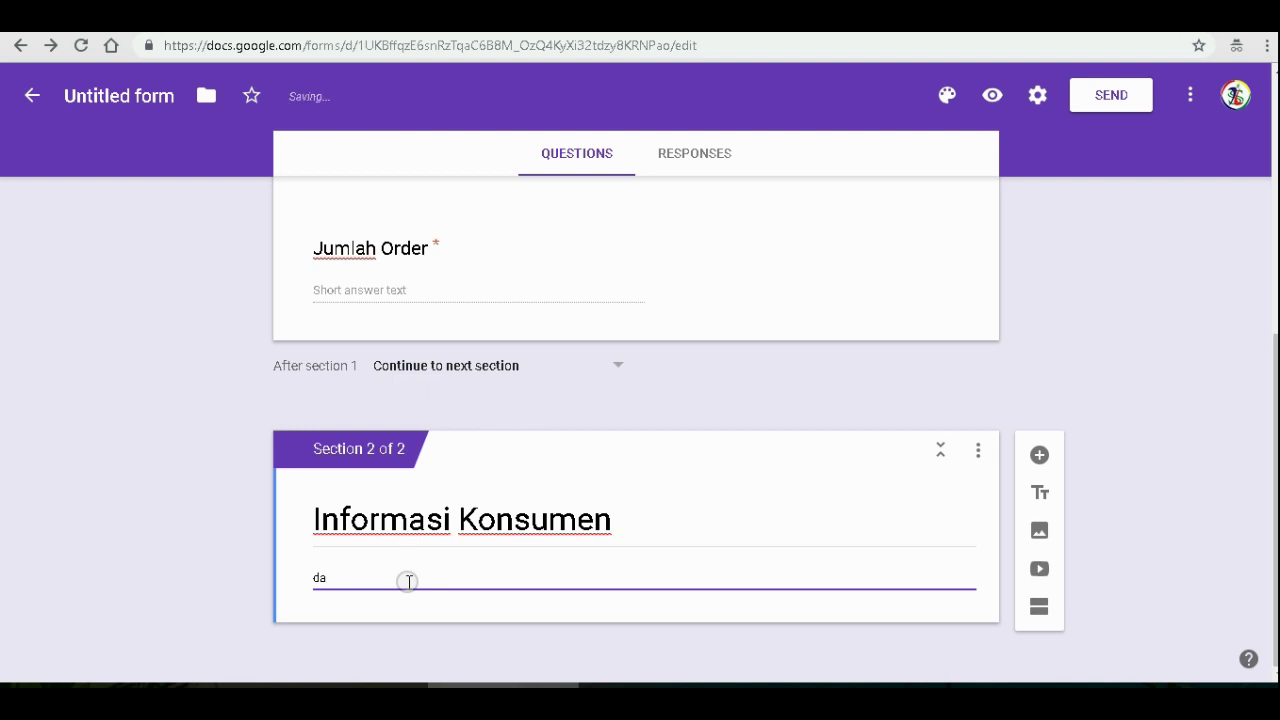
pyautogui.press('BackSpace')
pyautogui.press('BackSpace')
pyautogui.write('isilah sesuai data konsumen')
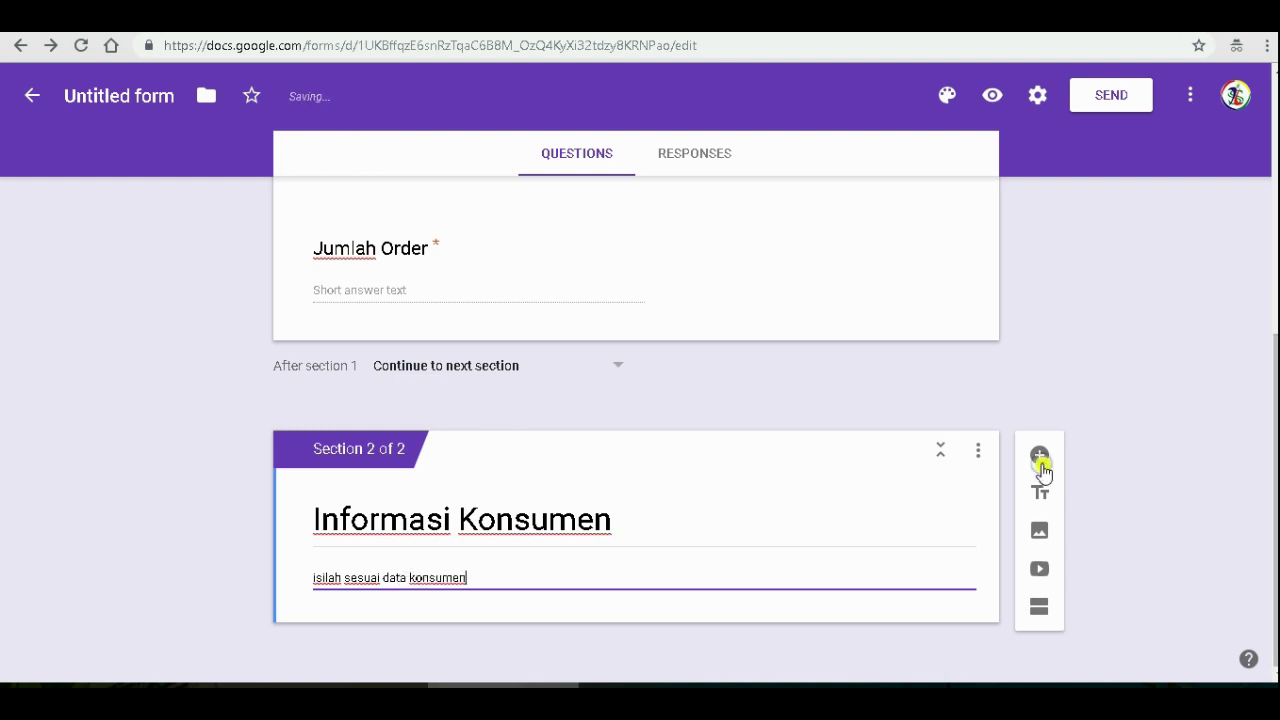
# - Add a required short-answer 'Nama' question to the Informasi Konsumen section
pyautogui.click(1040, 458)
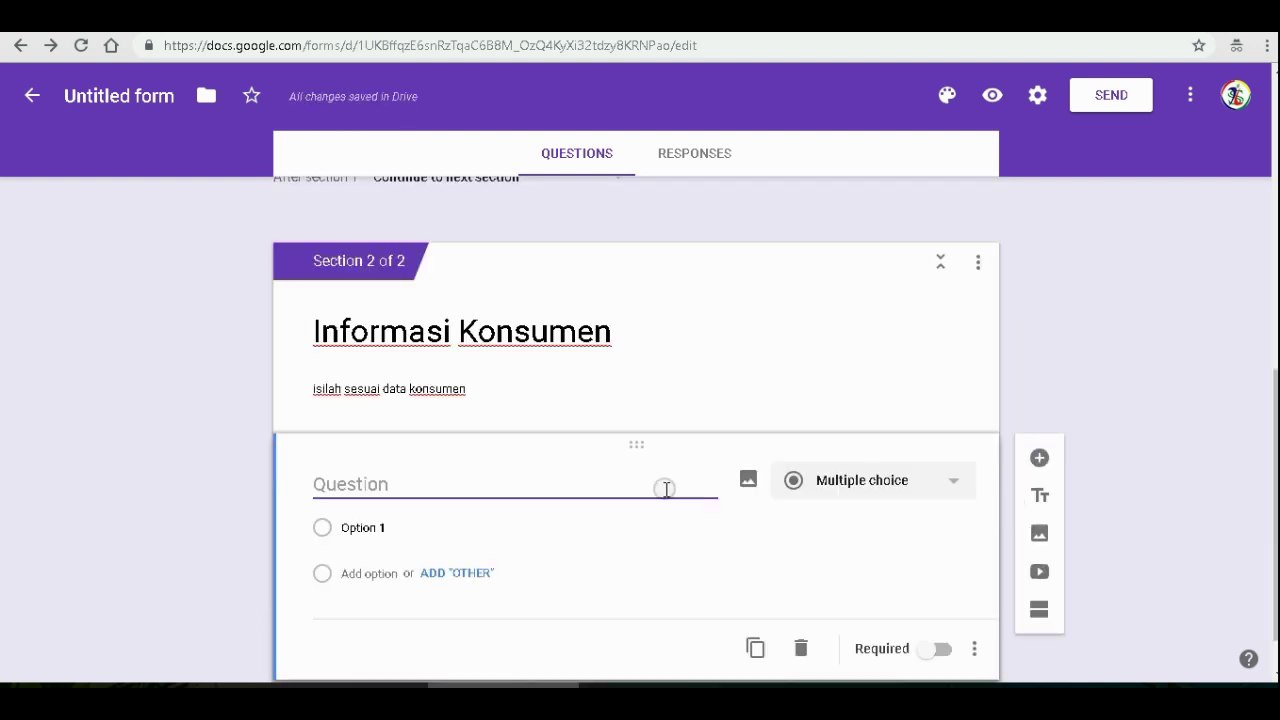
pyautogui.write('Nama')
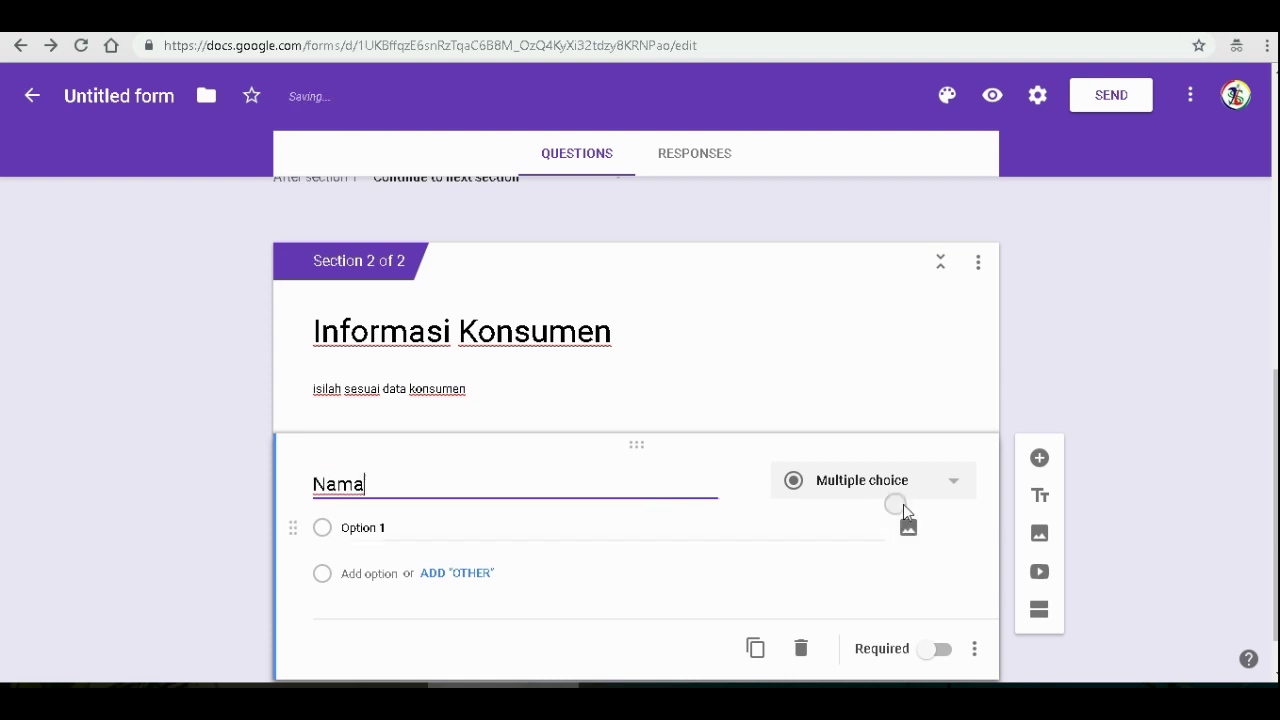
pyautogui.click(946, 486)
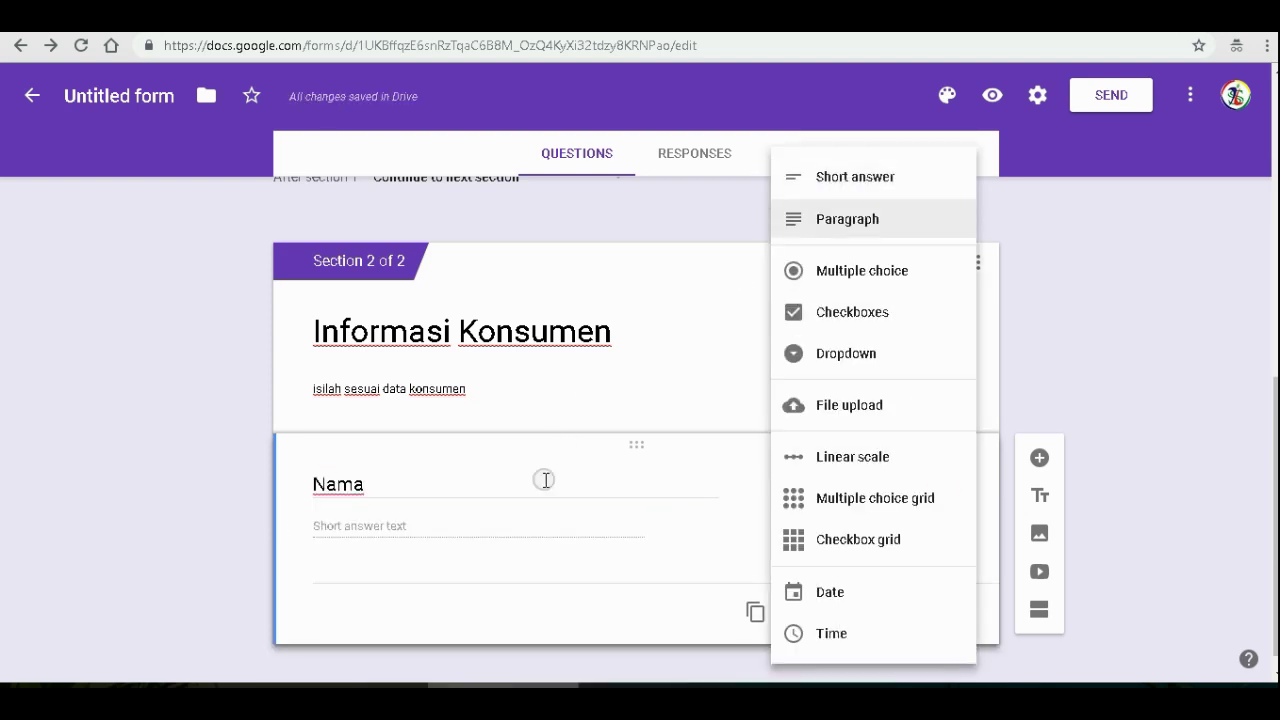
pyautogui.click(545, 433)
pyautogui.scroll(3, 600, 430)
pyautogui.click(486, 351)
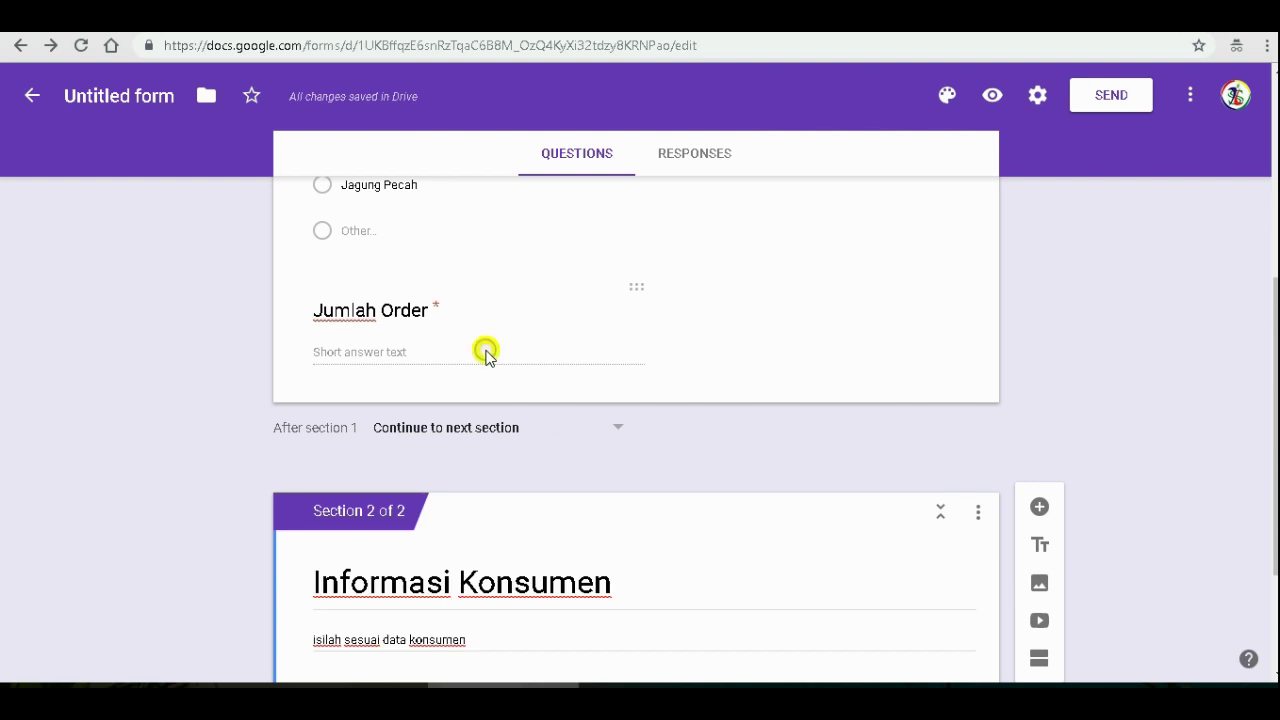
pyautogui.scroll(-4, 967, 515)
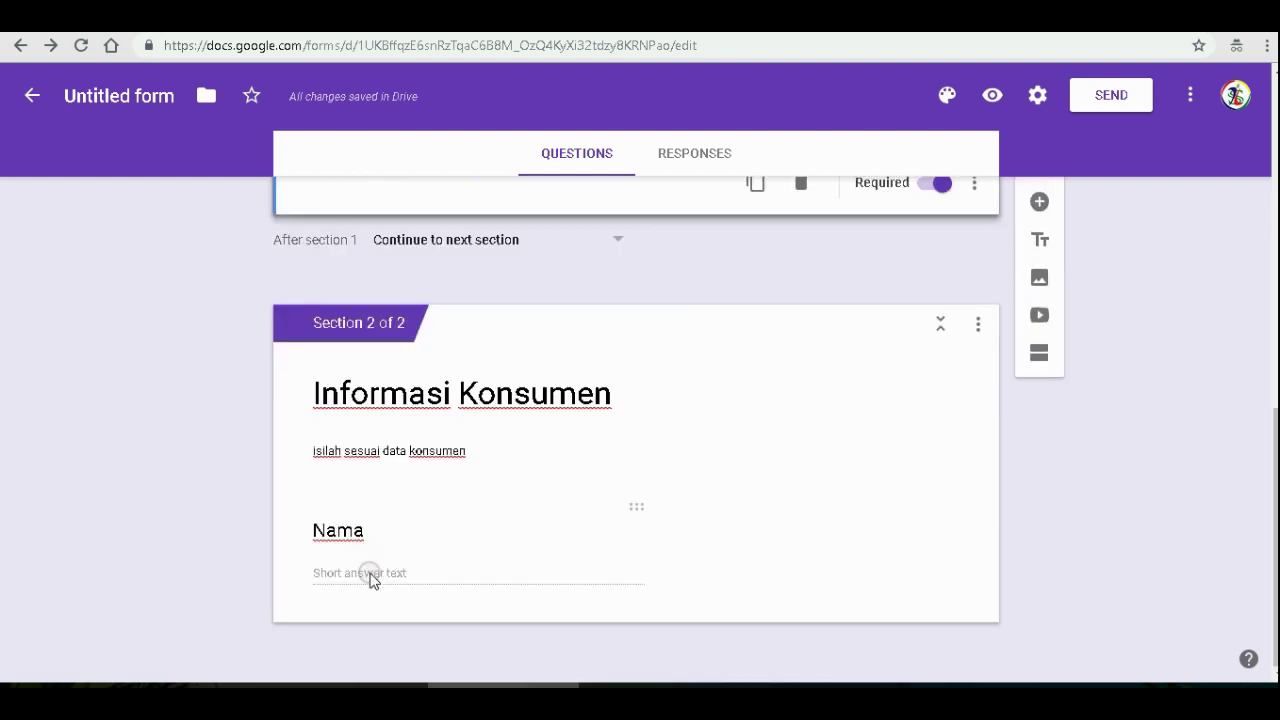
pyautogui.click(370, 572)
pyautogui.click(938, 593)
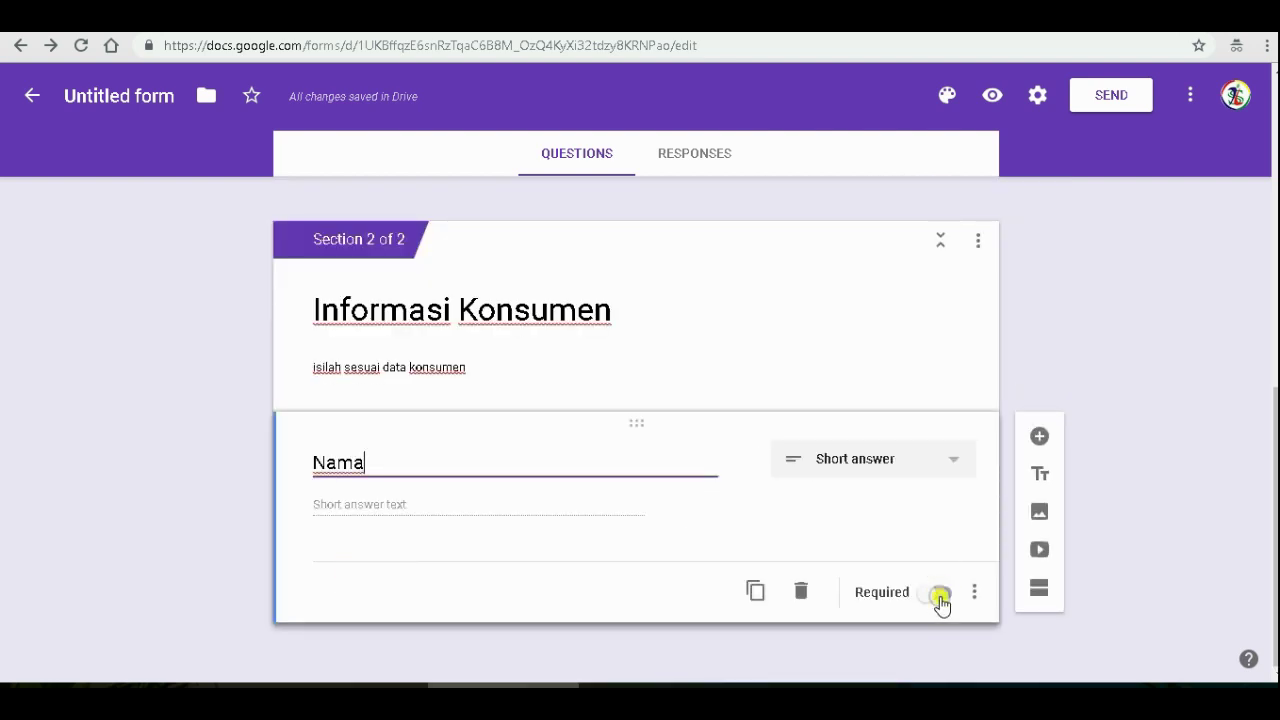
# - Add a required 'Alamat' paragraph question after Nama
pyautogui.click(1040, 436)
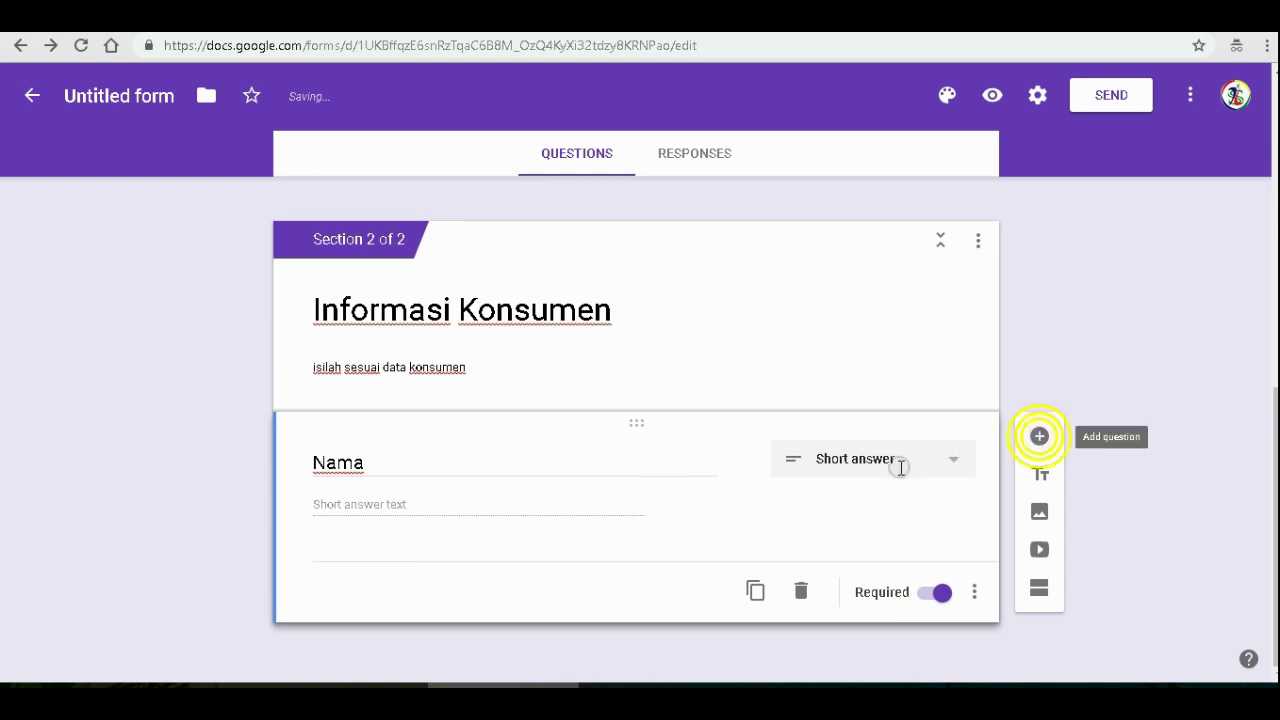
pyautogui.write('Alamat')
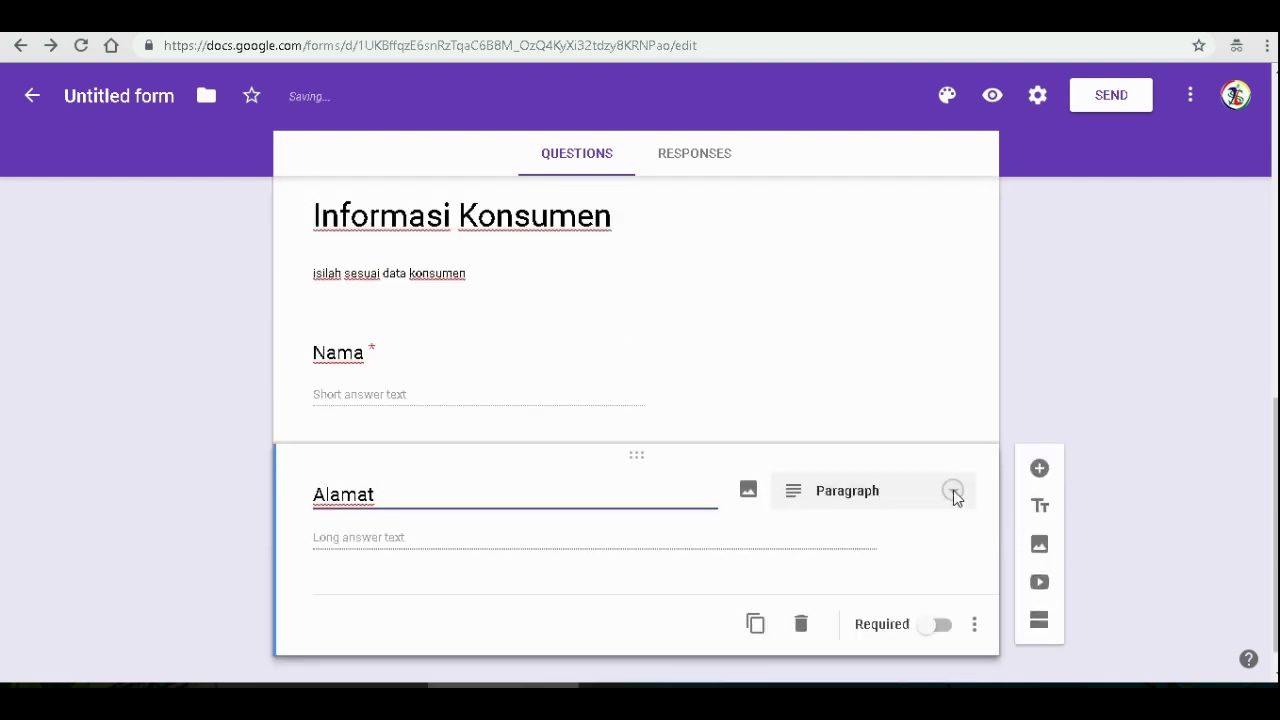
pyautogui.click(944, 626)
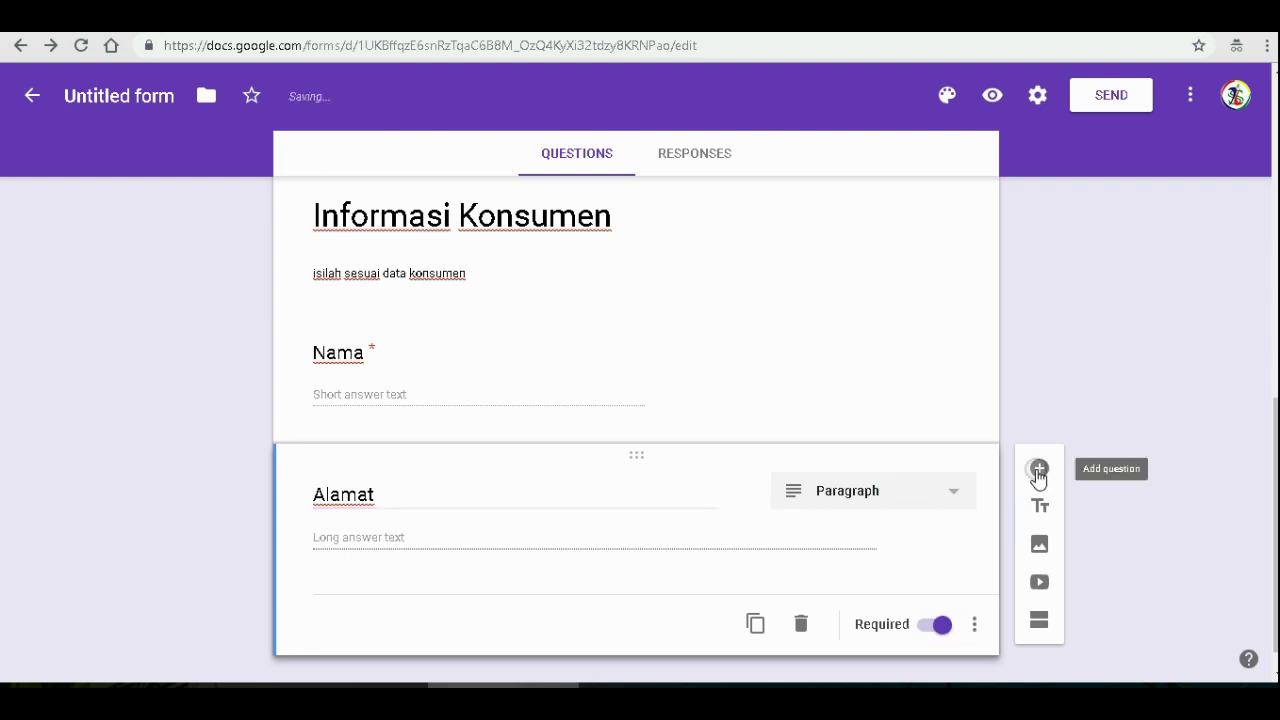
pyautogui.click(1038, 470)
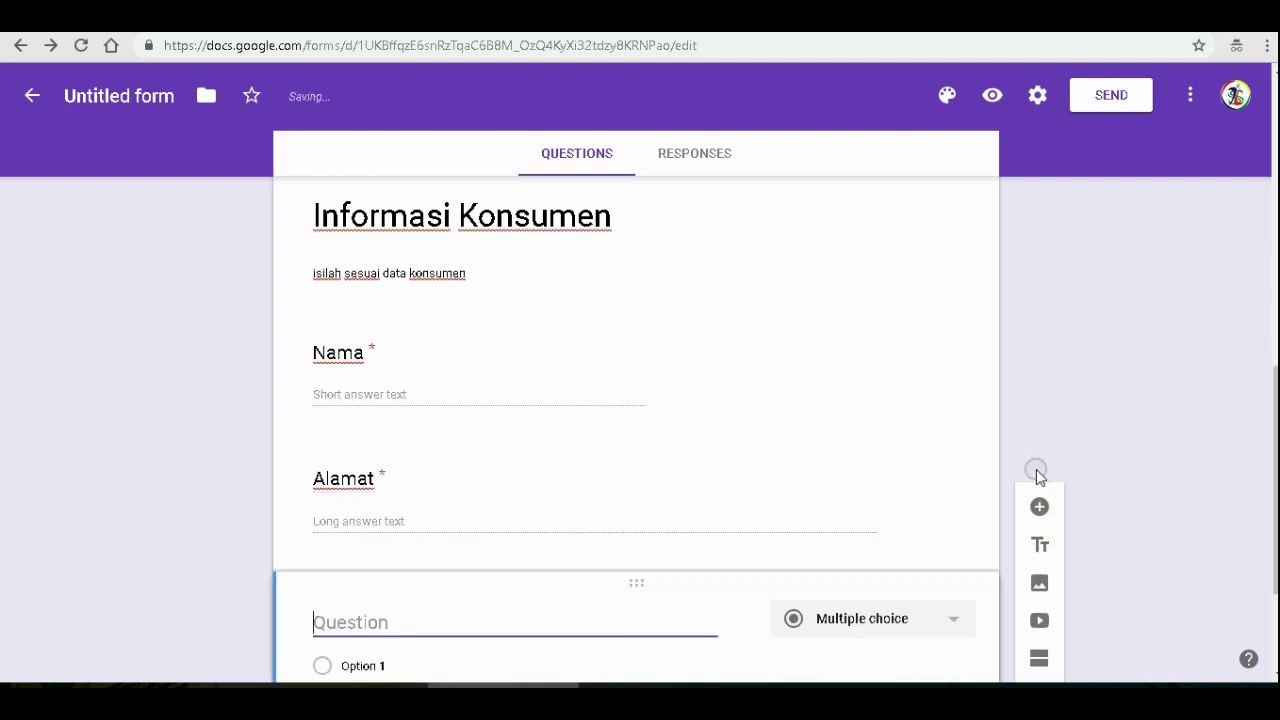
# - Title the new question 'Nomor telepon', keep it short answer, and make it required
pyautogui.write('Nomor telepon')
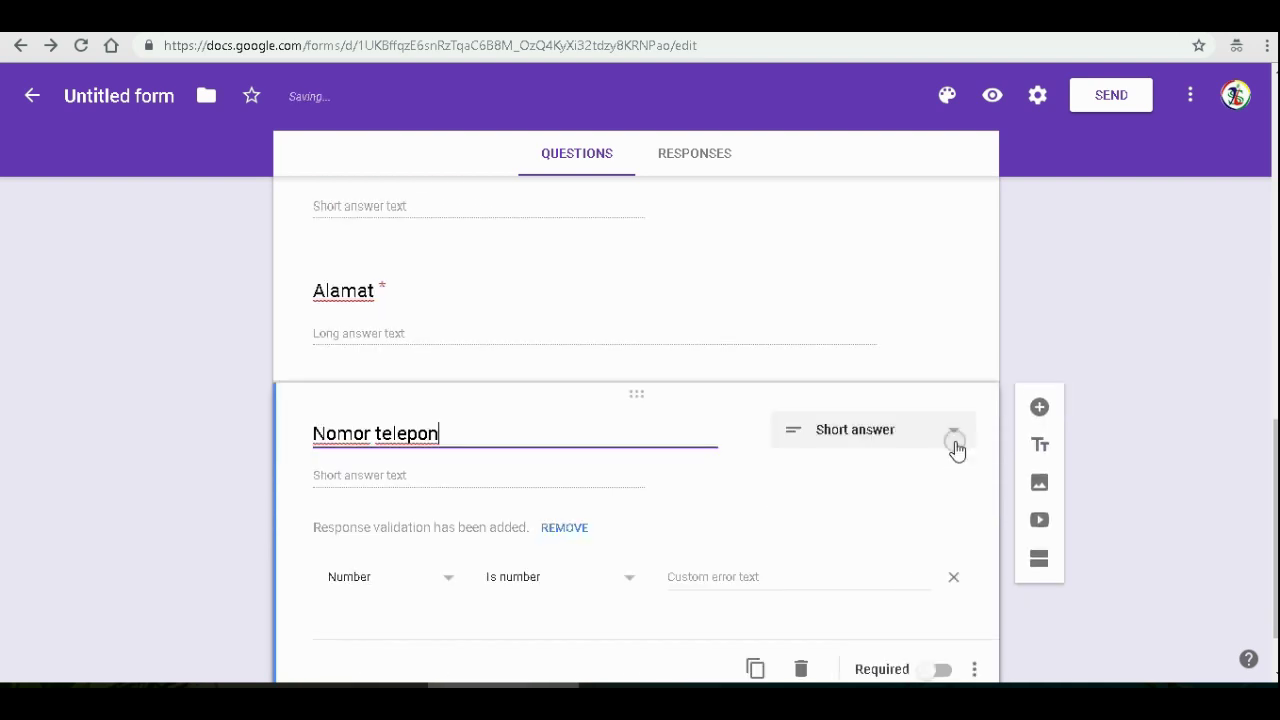
pyautogui.click(948, 428)
pyautogui.click(854, 179)
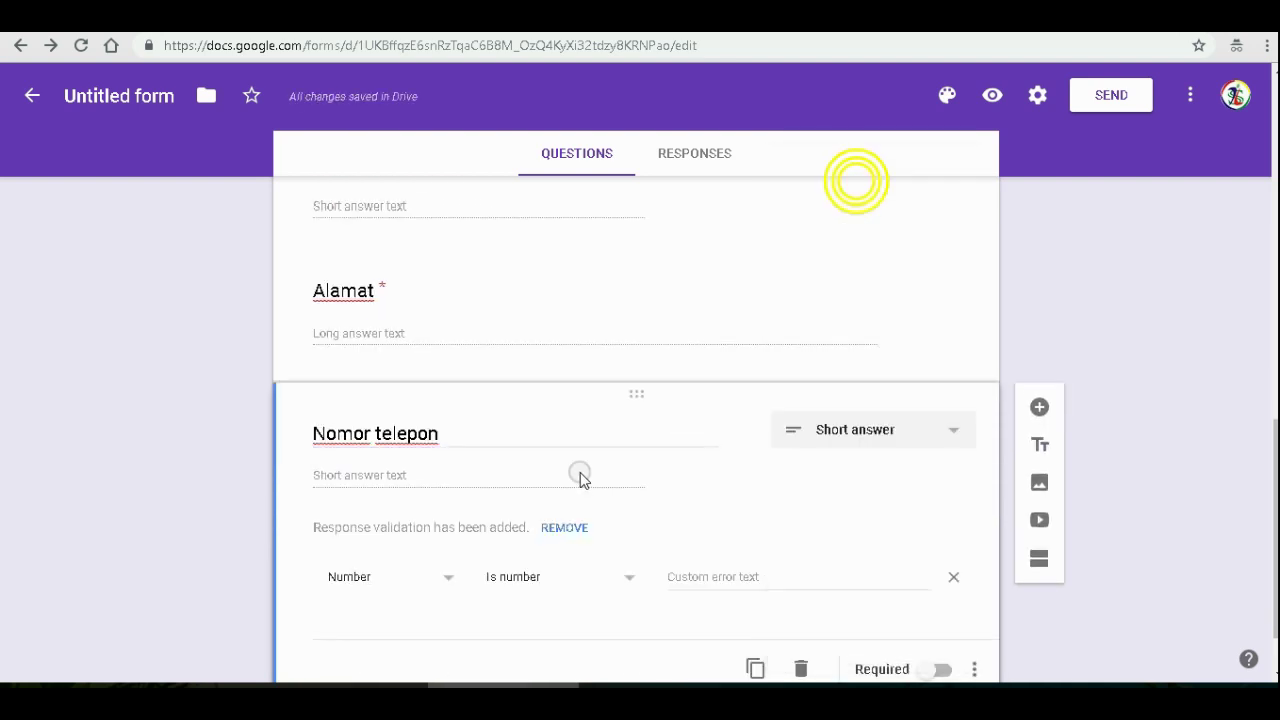
pyautogui.click(938, 669)
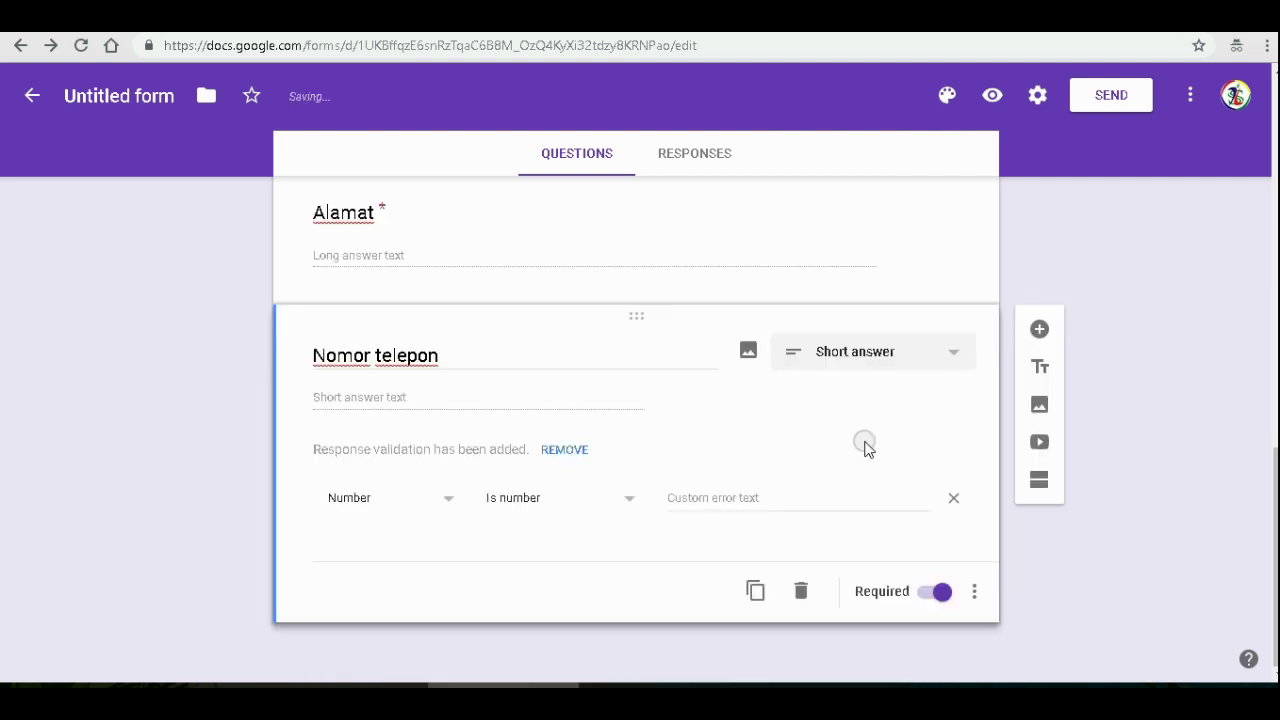
pyautogui.click(1040, 331)
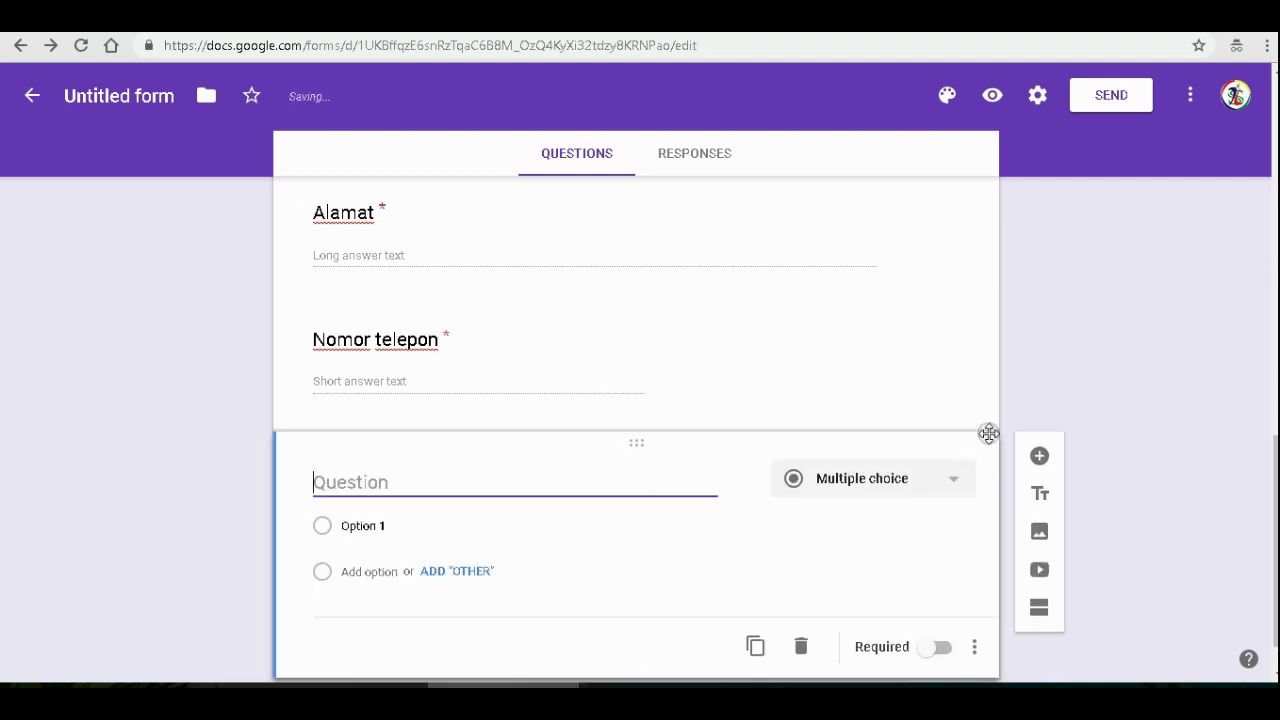
# - Title the question 'Alamat email', make it required, and validate it as Text > Email address
pyautogui.write('Alamat email')
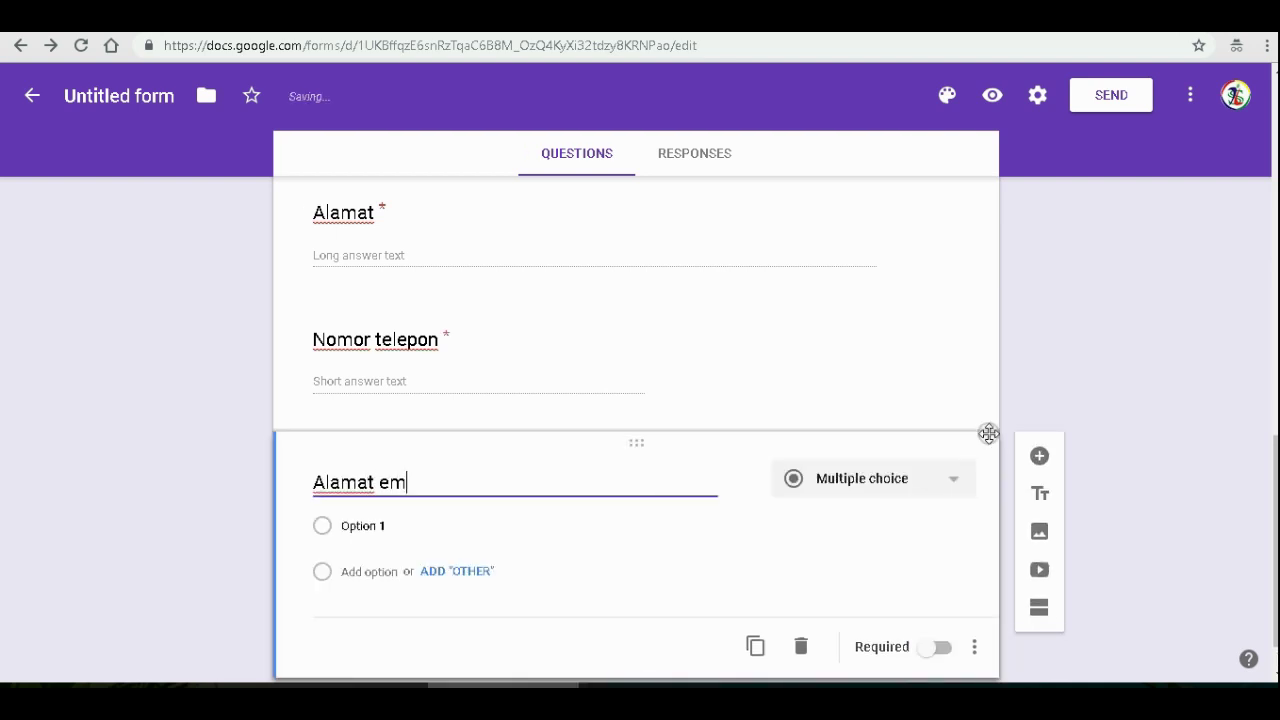
pyautogui.click(936, 647)
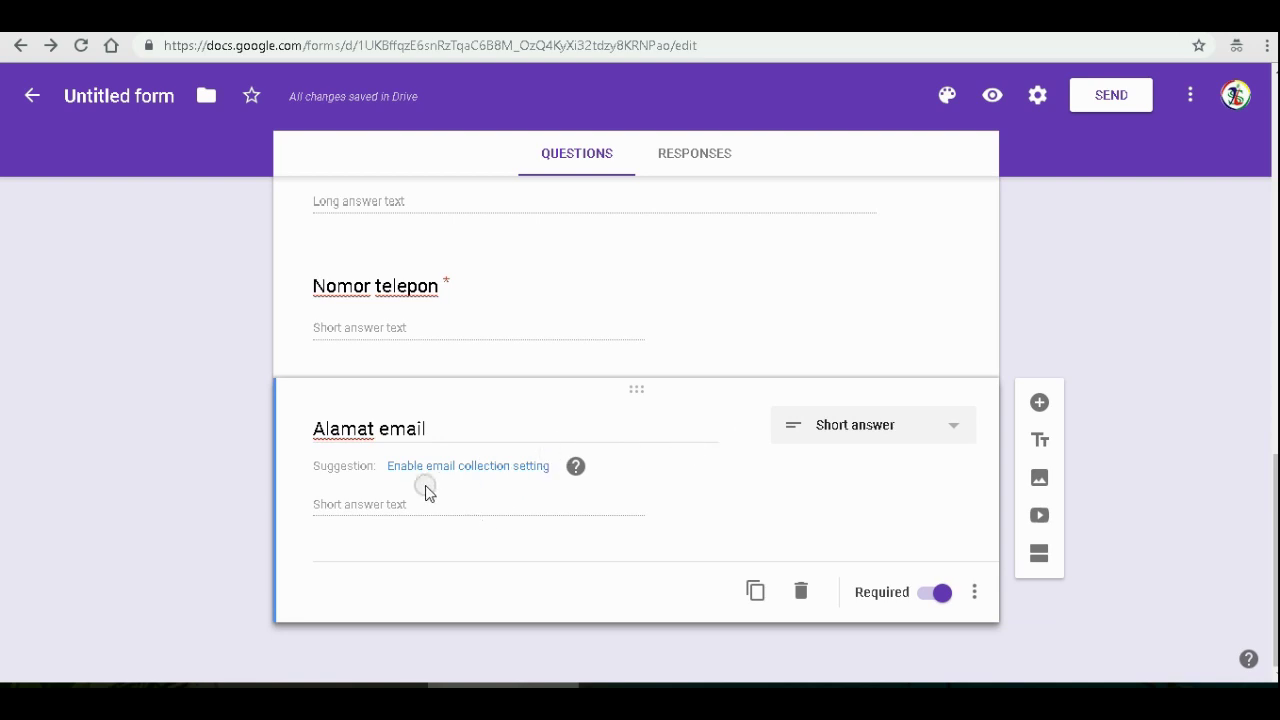
pyautogui.click(974, 592)
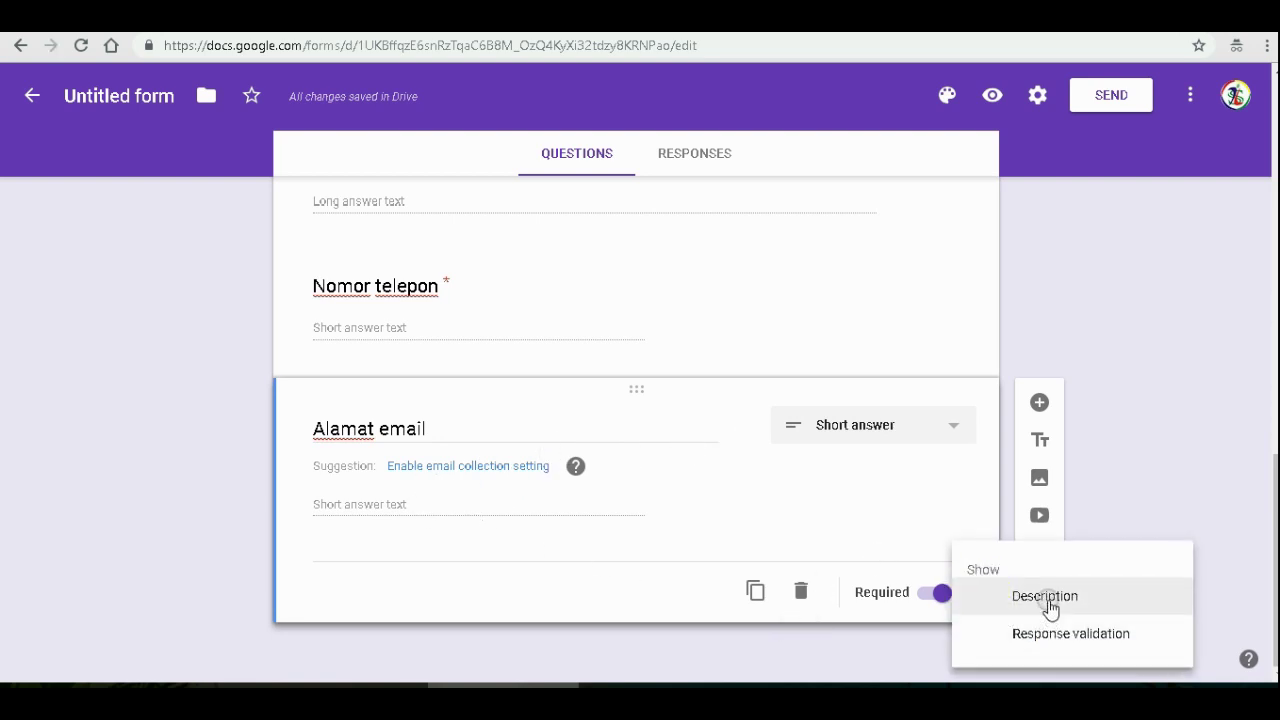
pyautogui.click(1050, 634)
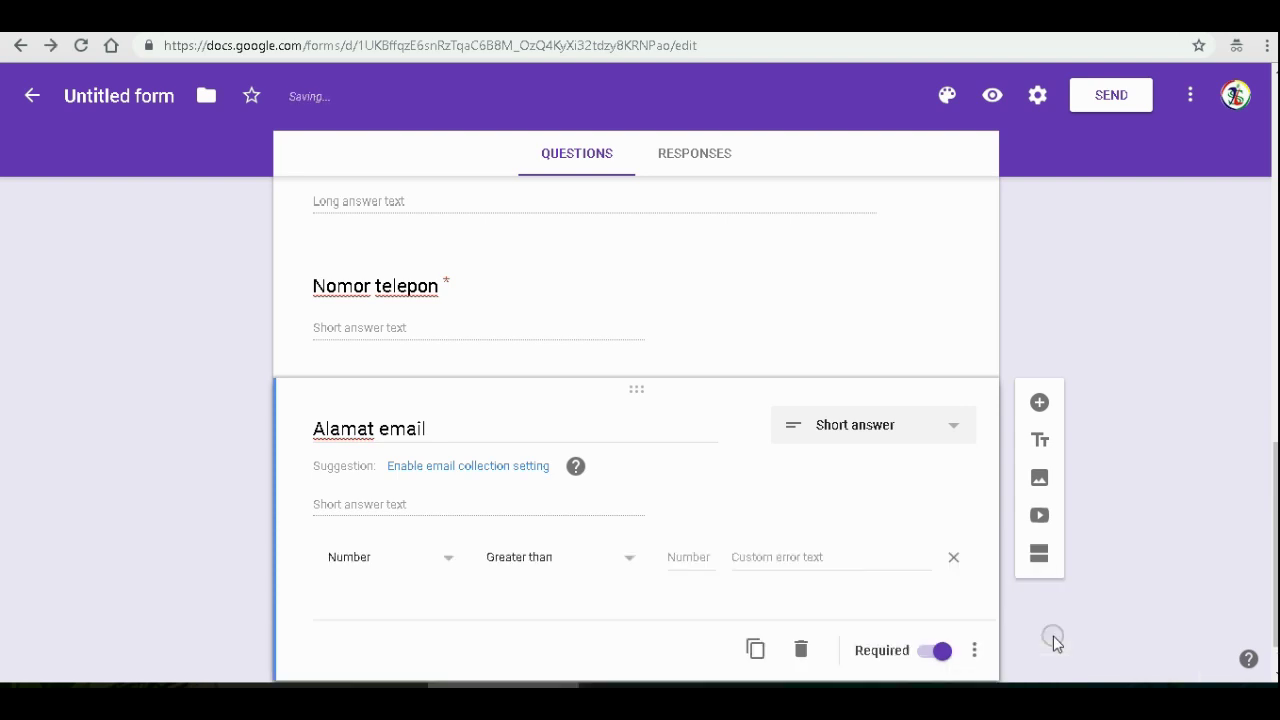
pyautogui.click(445, 557)
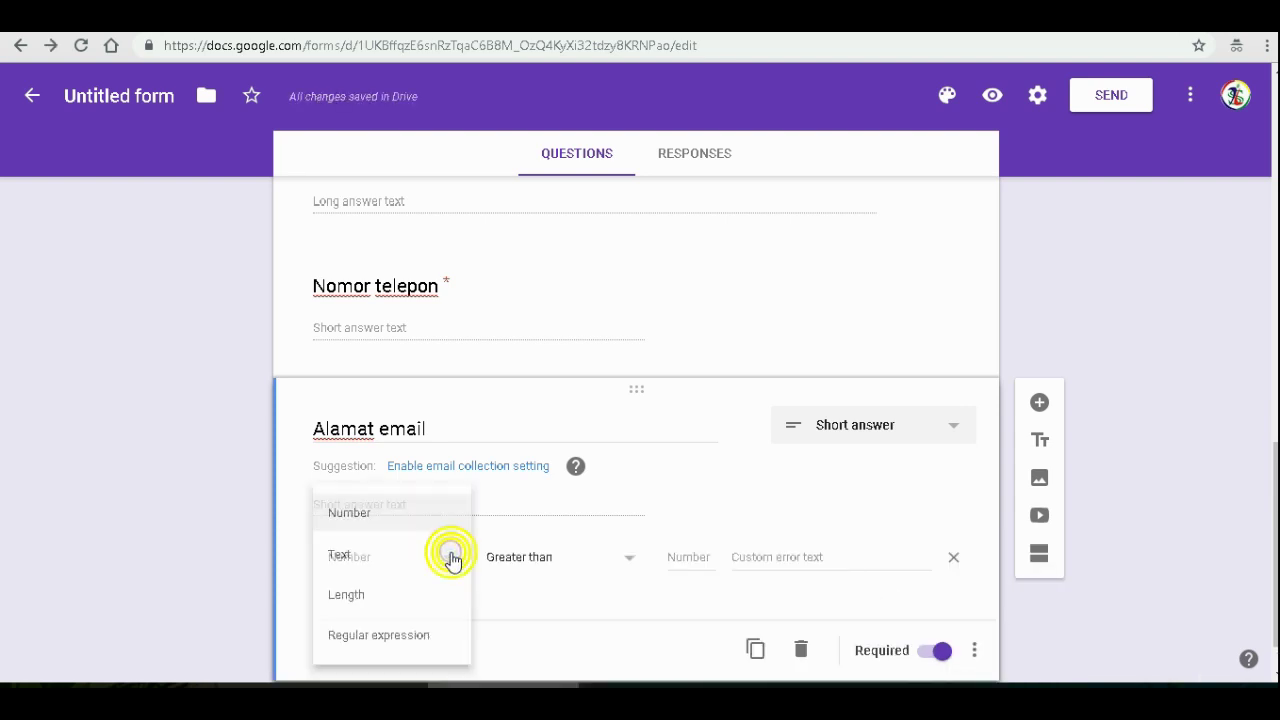
pyautogui.click(358, 556)
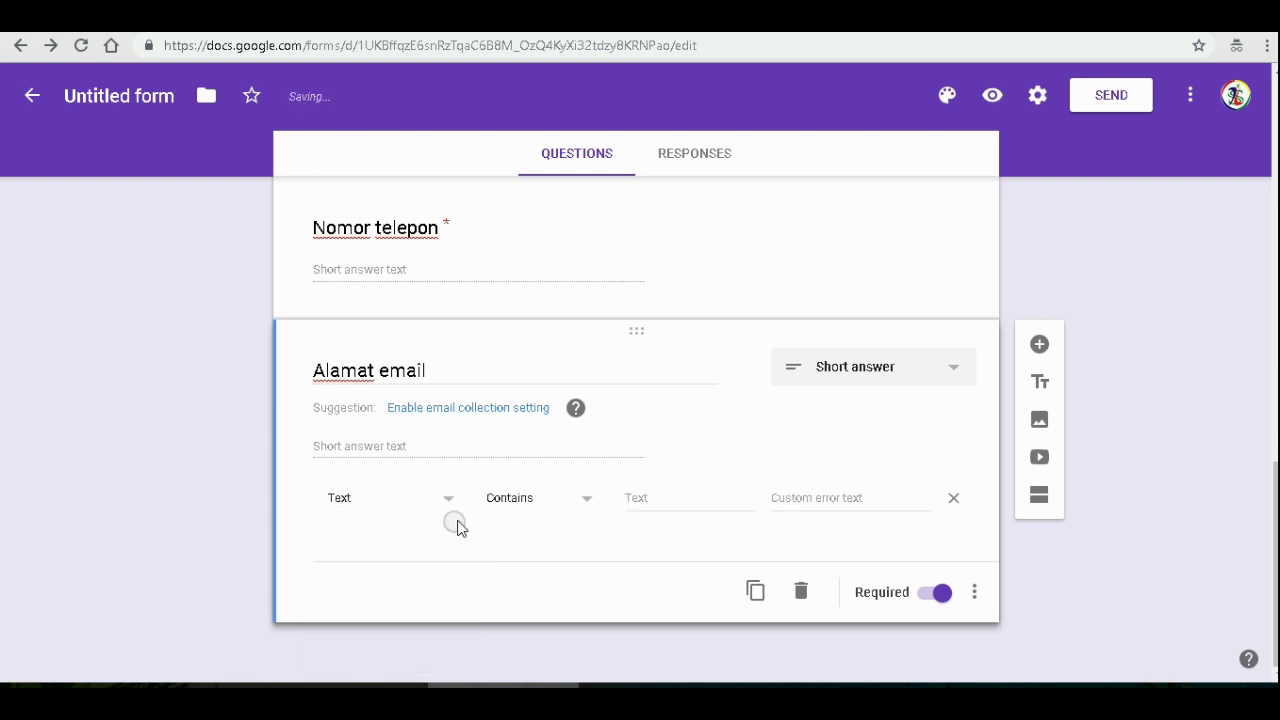
pyautogui.click(552, 513)
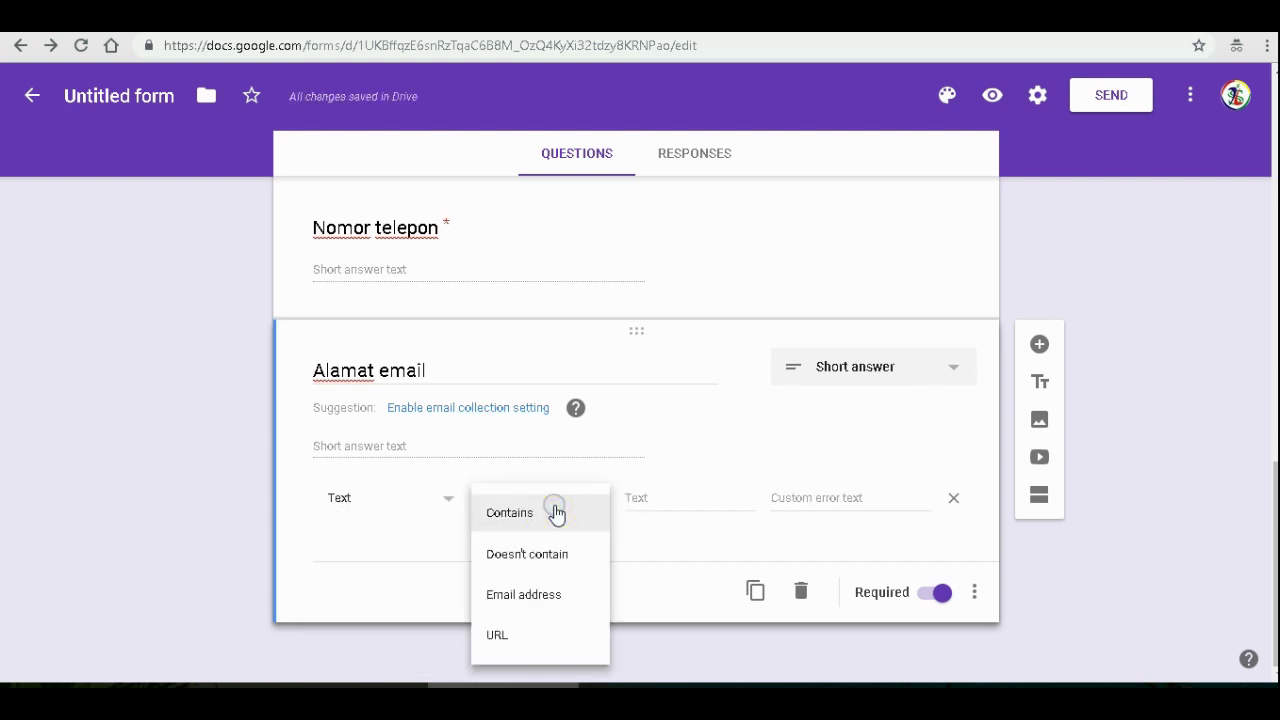
pyautogui.click(549, 598)
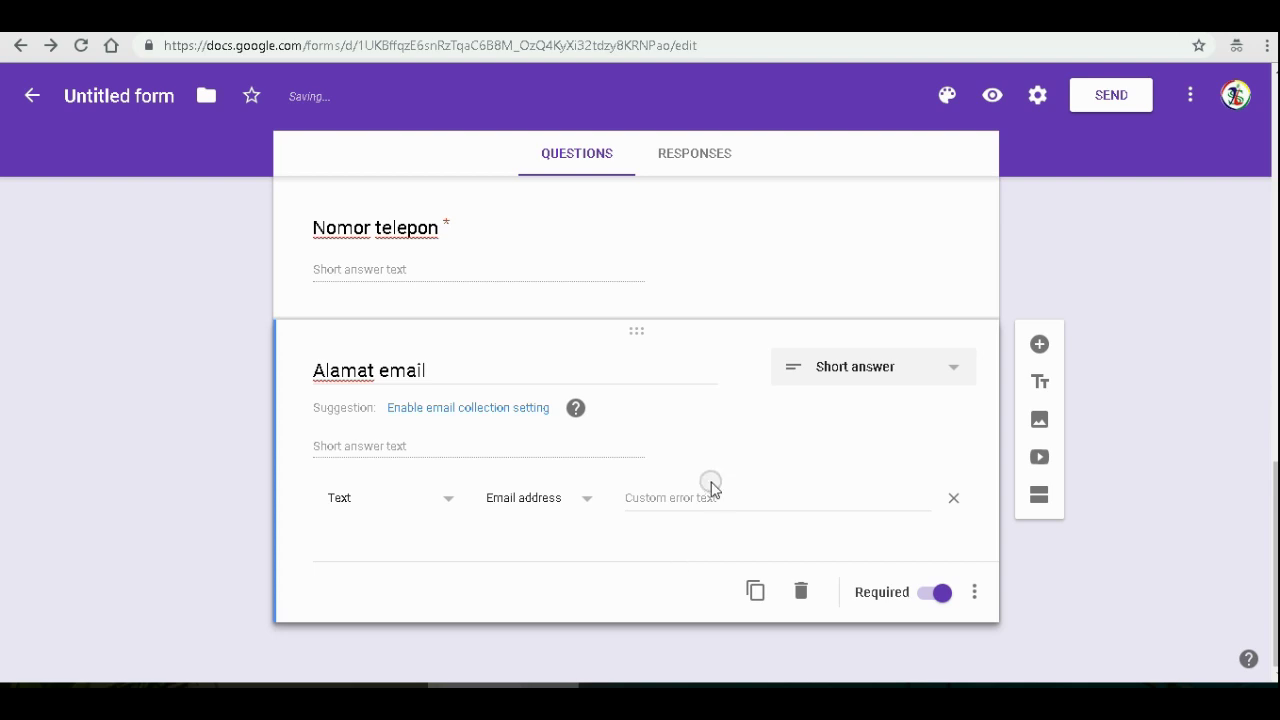
pyautogui.scroll(2, 606, 377)
pyautogui.scroll(-2, 606, 377)
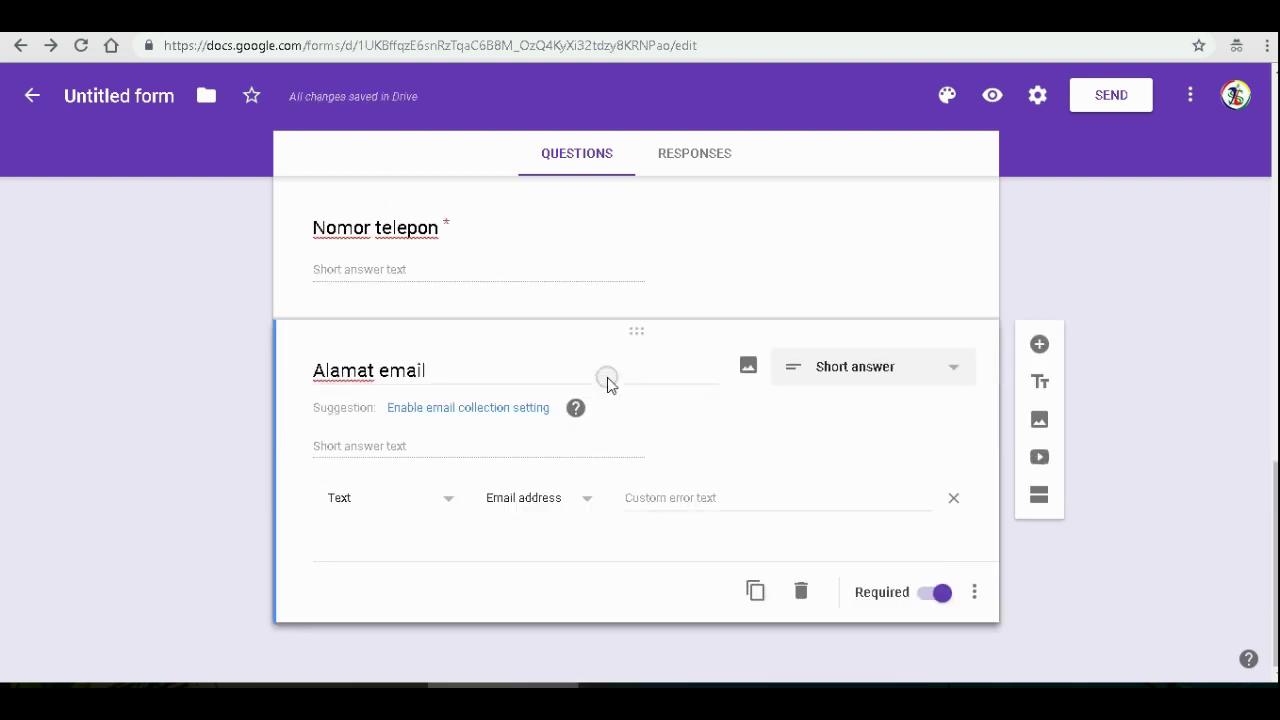
# - Add a new question titled 'Pilihan Respon' with the description 'anda ingin dihubungi lewat apa'
pyautogui.click(1038, 346)
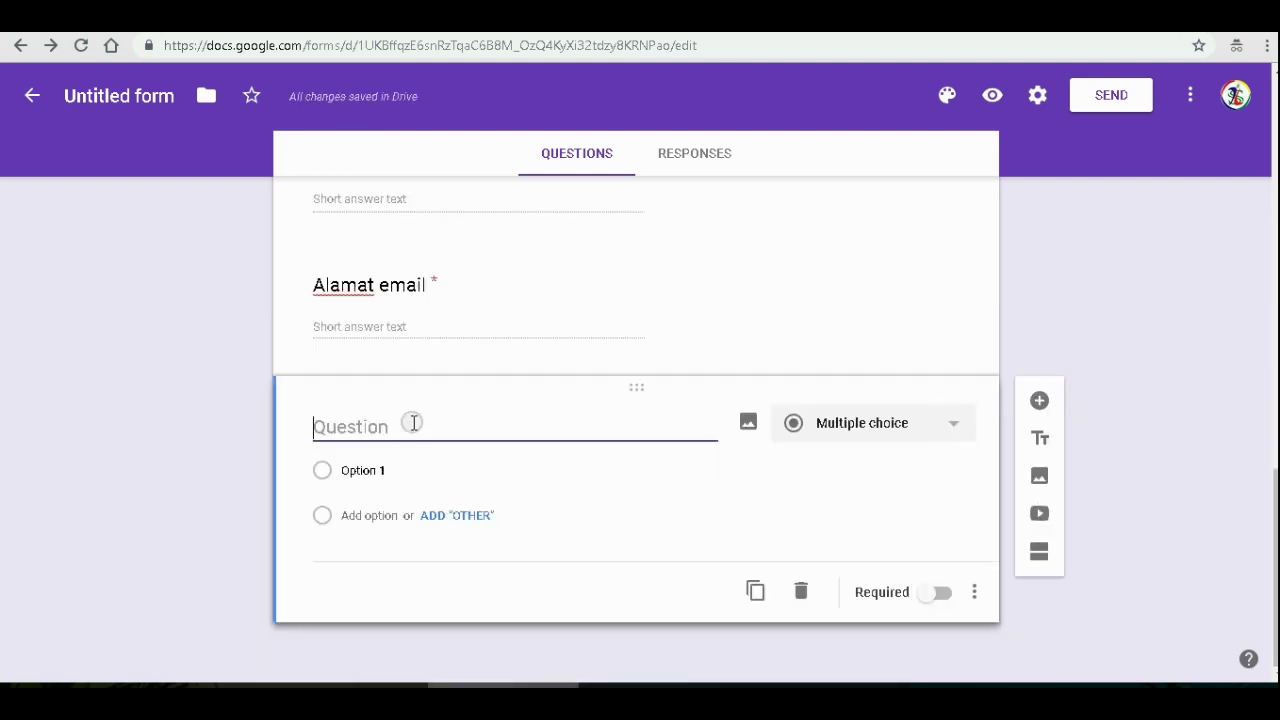
pyautogui.click(401, 423)
pyautogui.write('Pi')
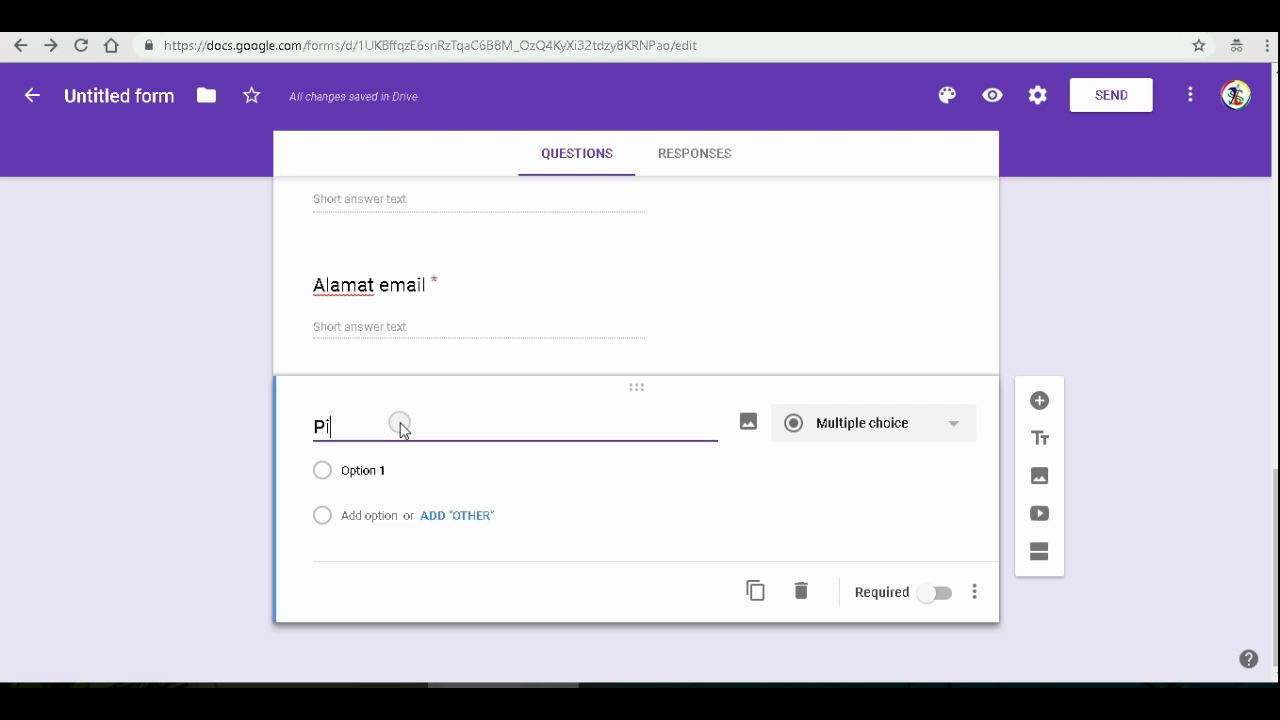
pyautogui.write('lihan Respon')
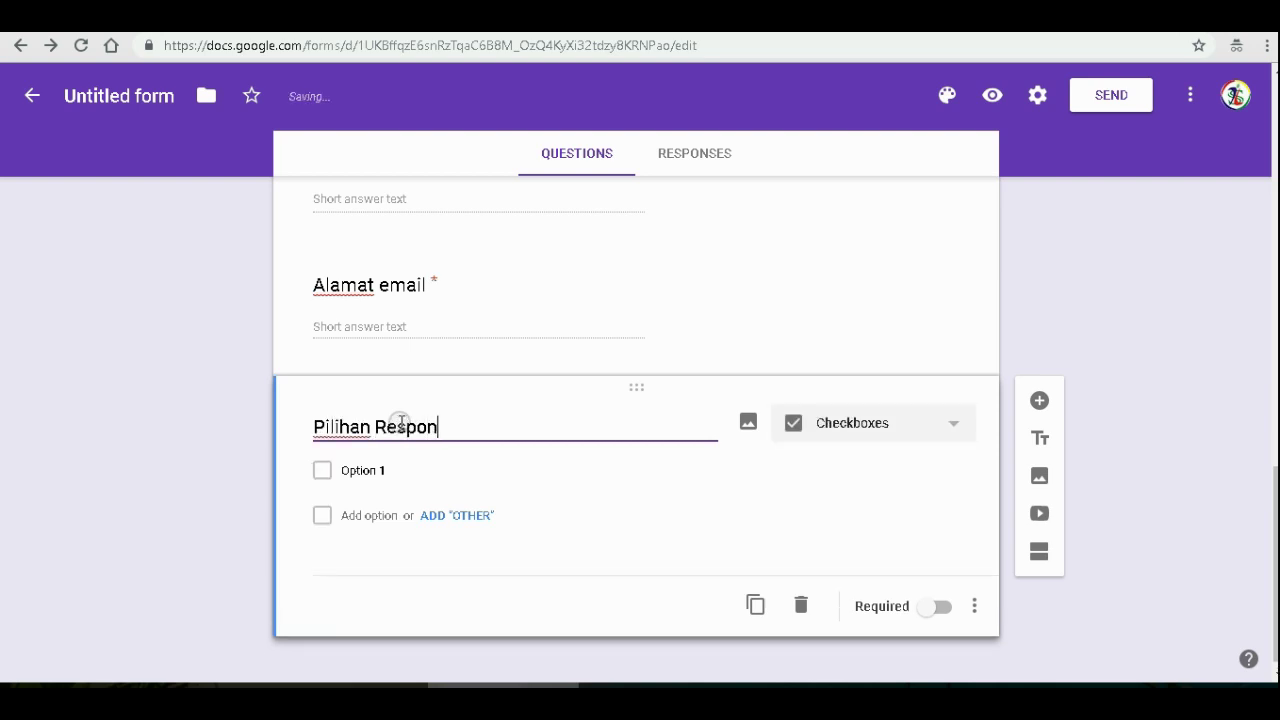
pyautogui.click(975, 594)
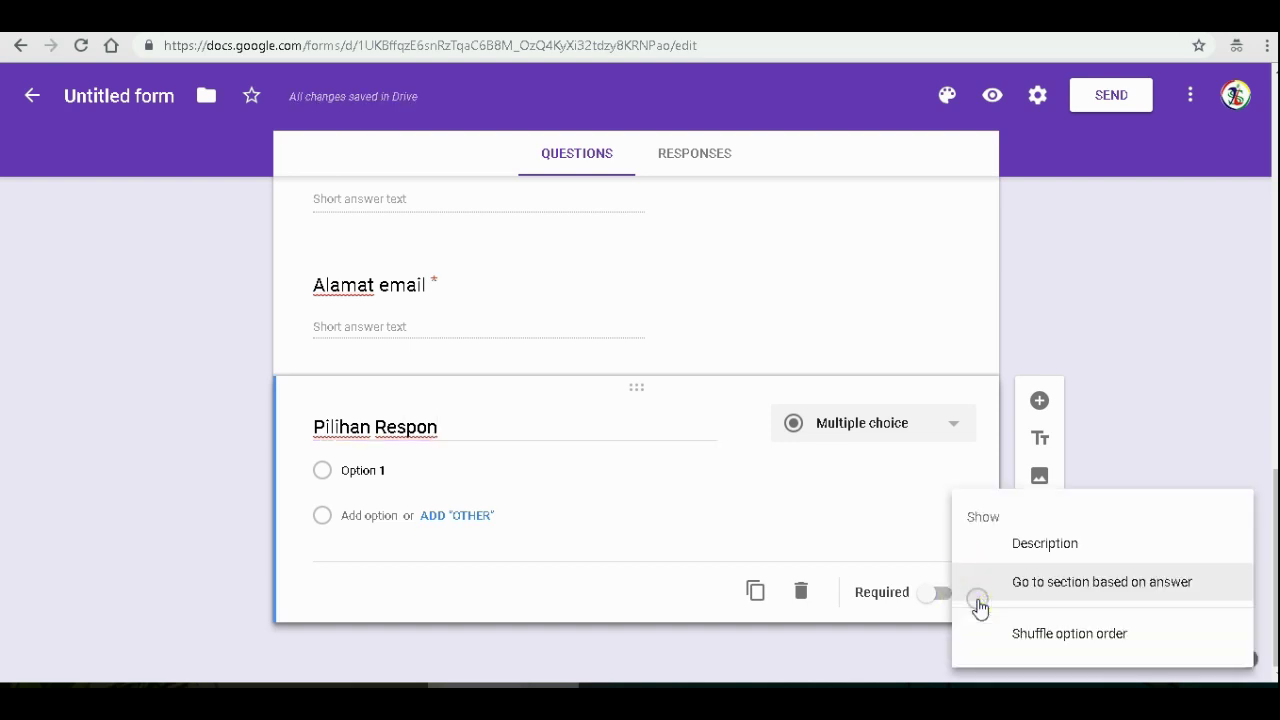
pyautogui.click(1015, 548)
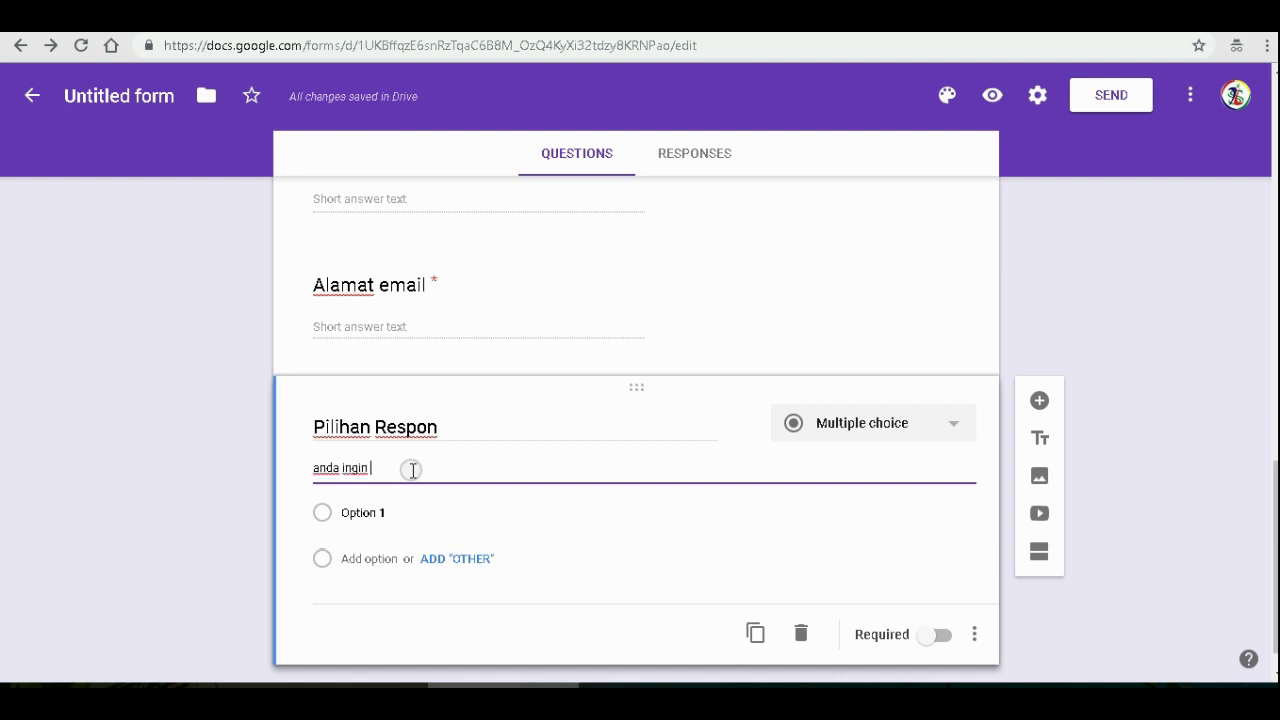
pyautogui.write('anda ingin dihubungi ')
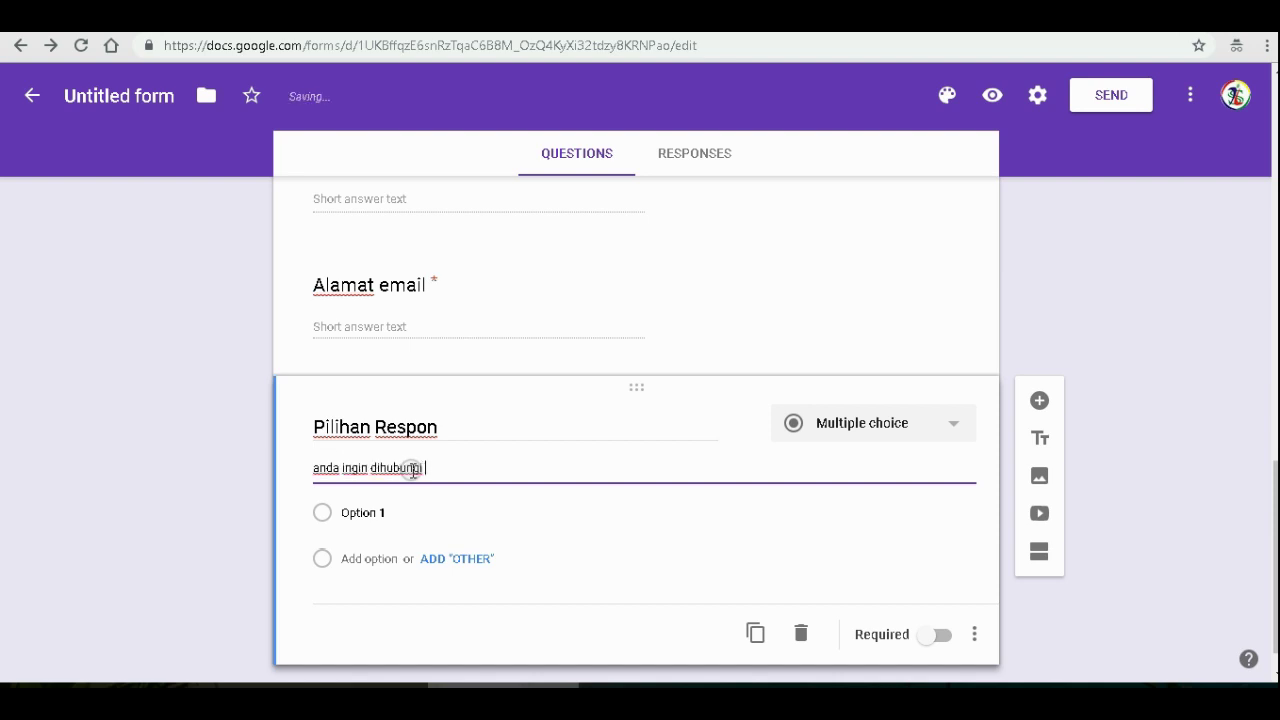
pyautogui.write('lewat apa')
# - Give the question the answer options Telepon, email and Other
pyautogui.click(383, 513)
pyautogui.write('Telepon')
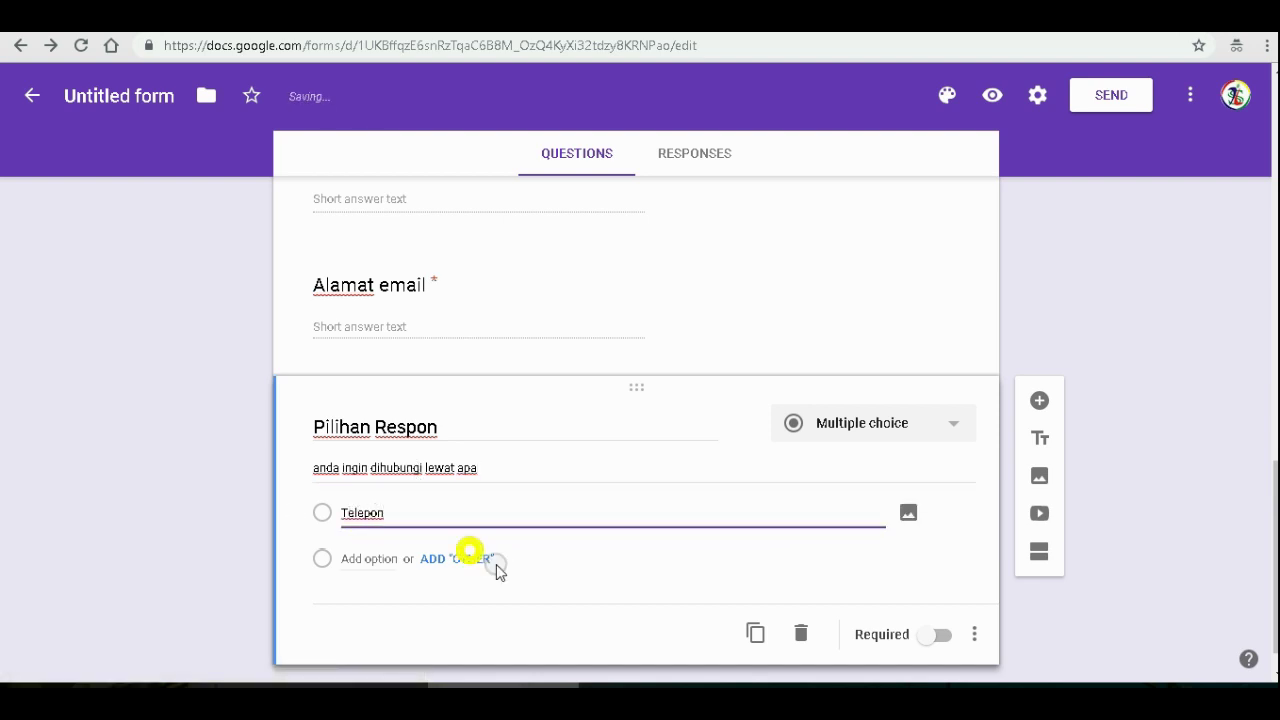
pyautogui.click(493, 562)
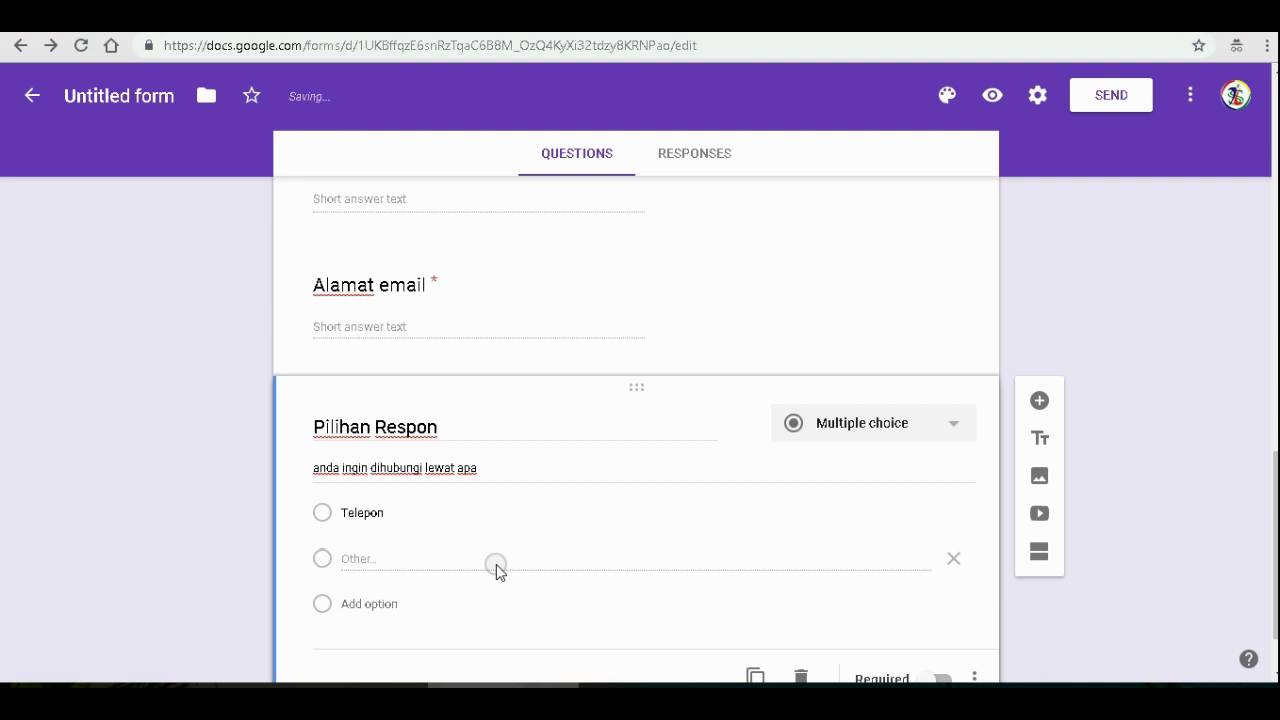
pyautogui.click(390, 558)
pyautogui.click(372, 604)
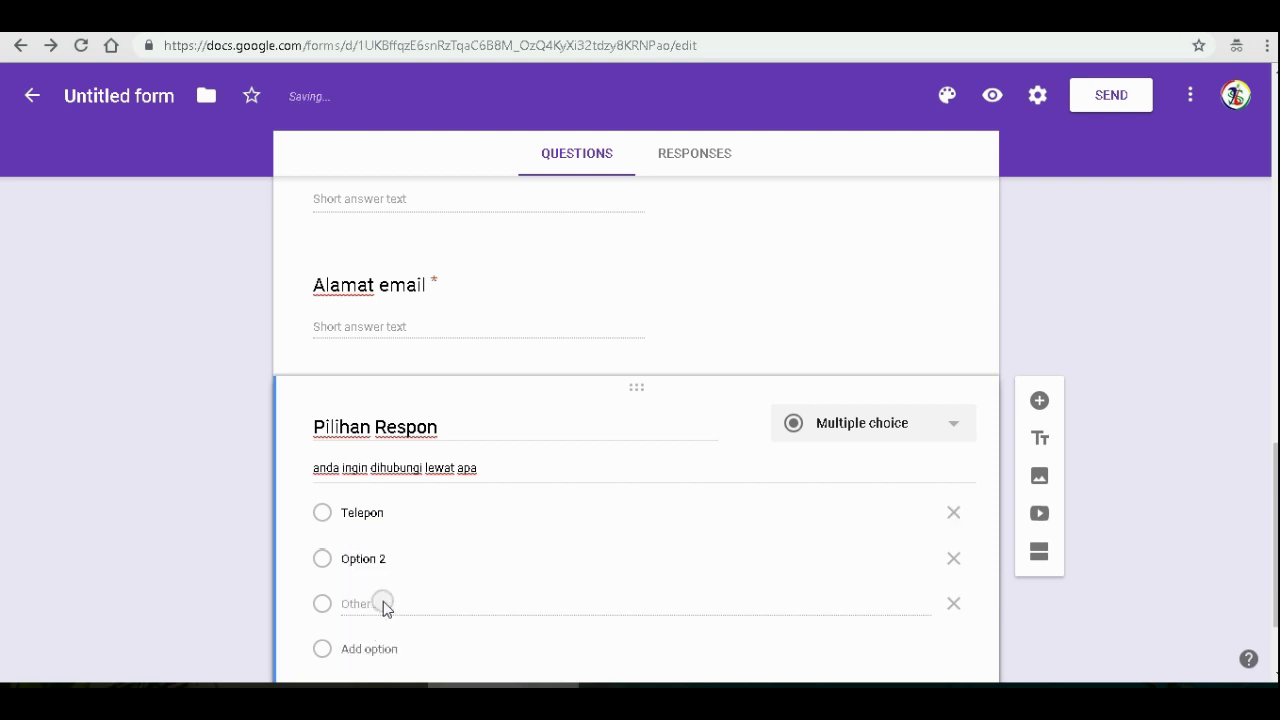
pyautogui.click(386, 560)
pyautogui.write('email')
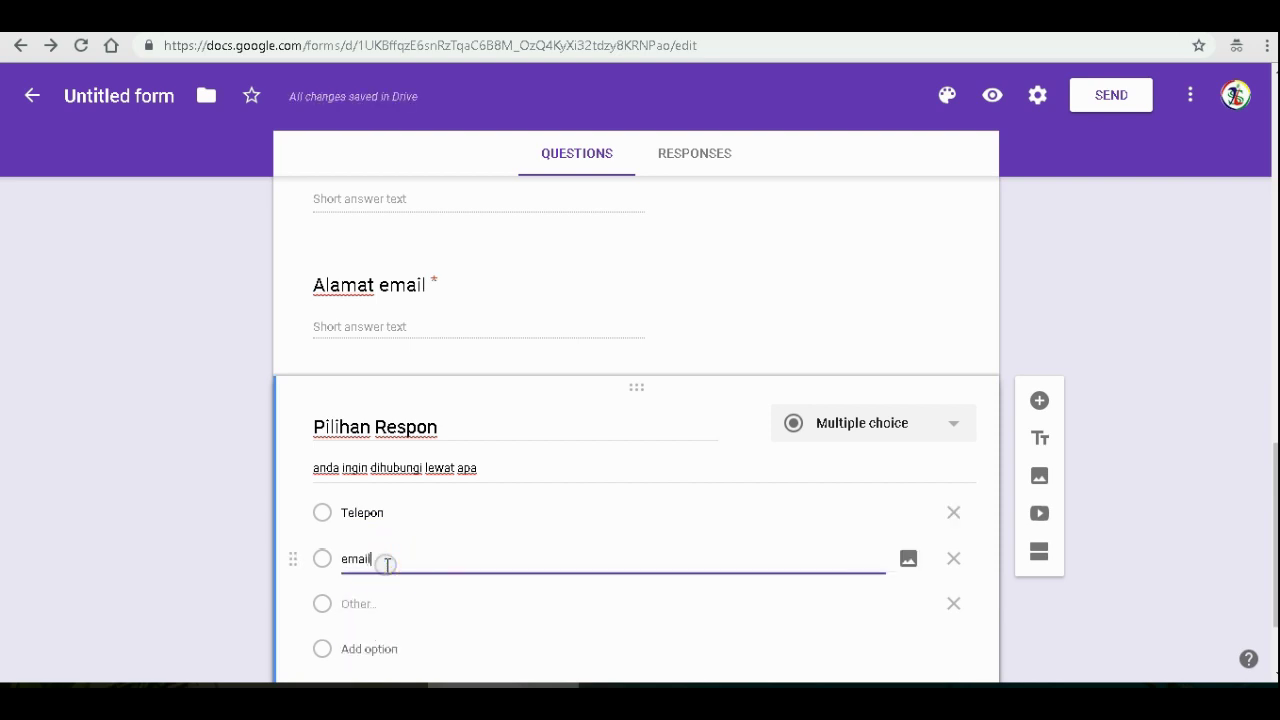
pyautogui.scroll(10, 632, 355)
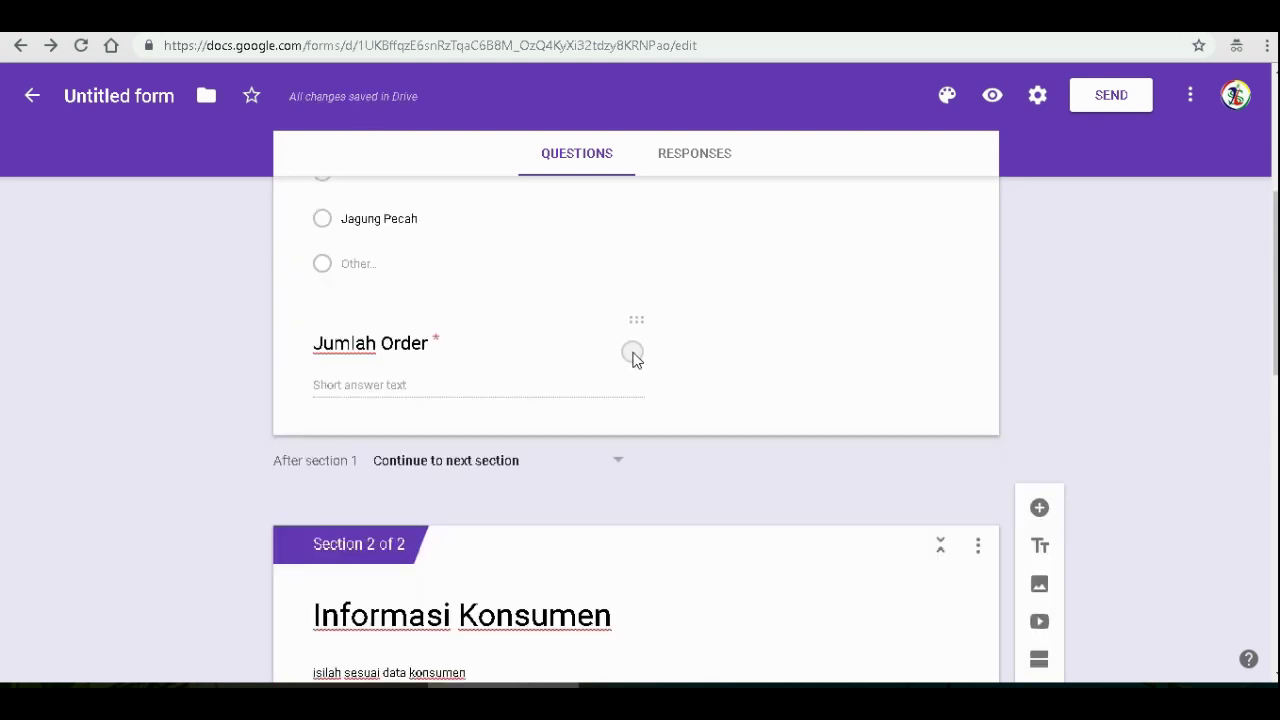
# - Add the description 'isi angka tonase' to the Jumlah Order question
pyautogui.click(443, 391)
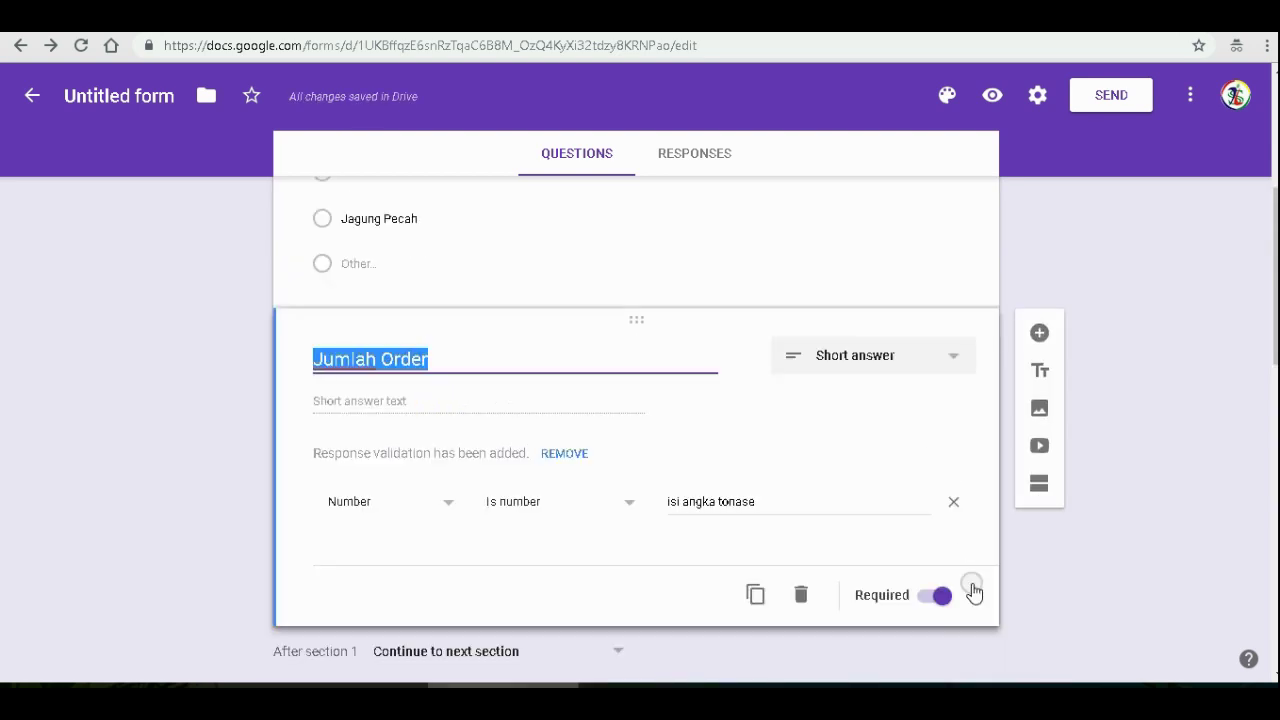
pyautogui.click(972, 587)
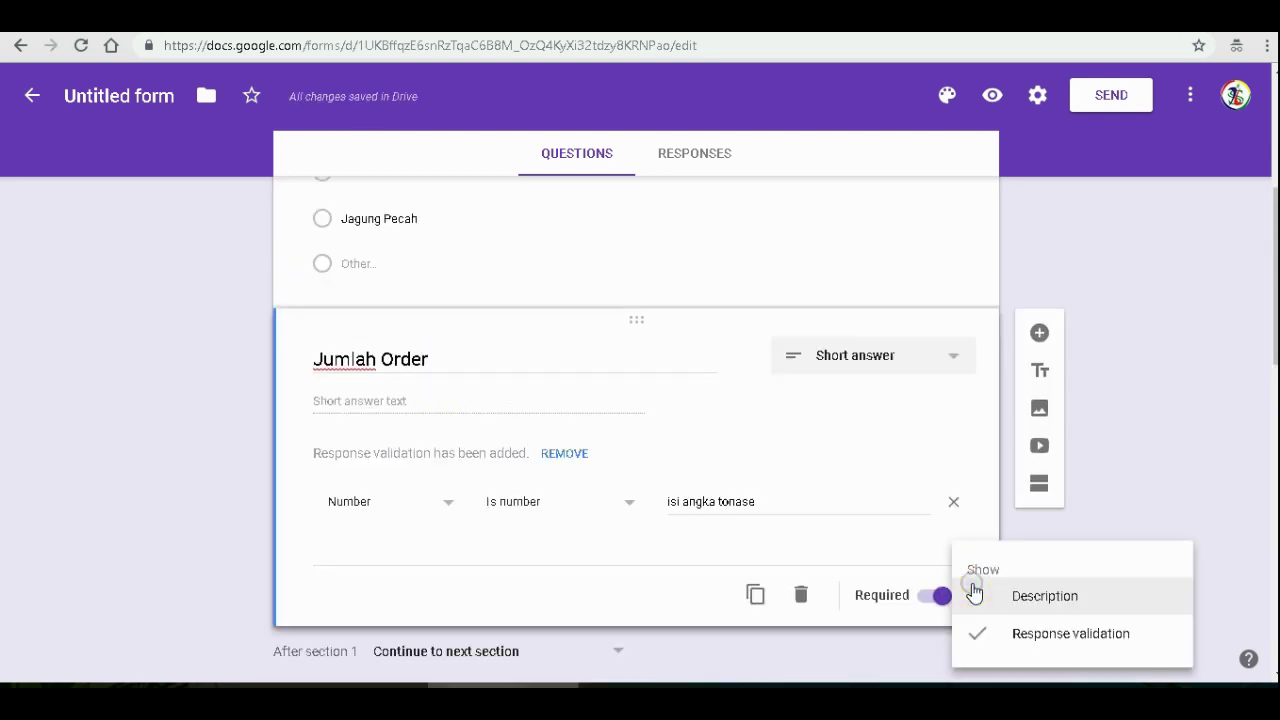
pyautogui.click(1066, 597)
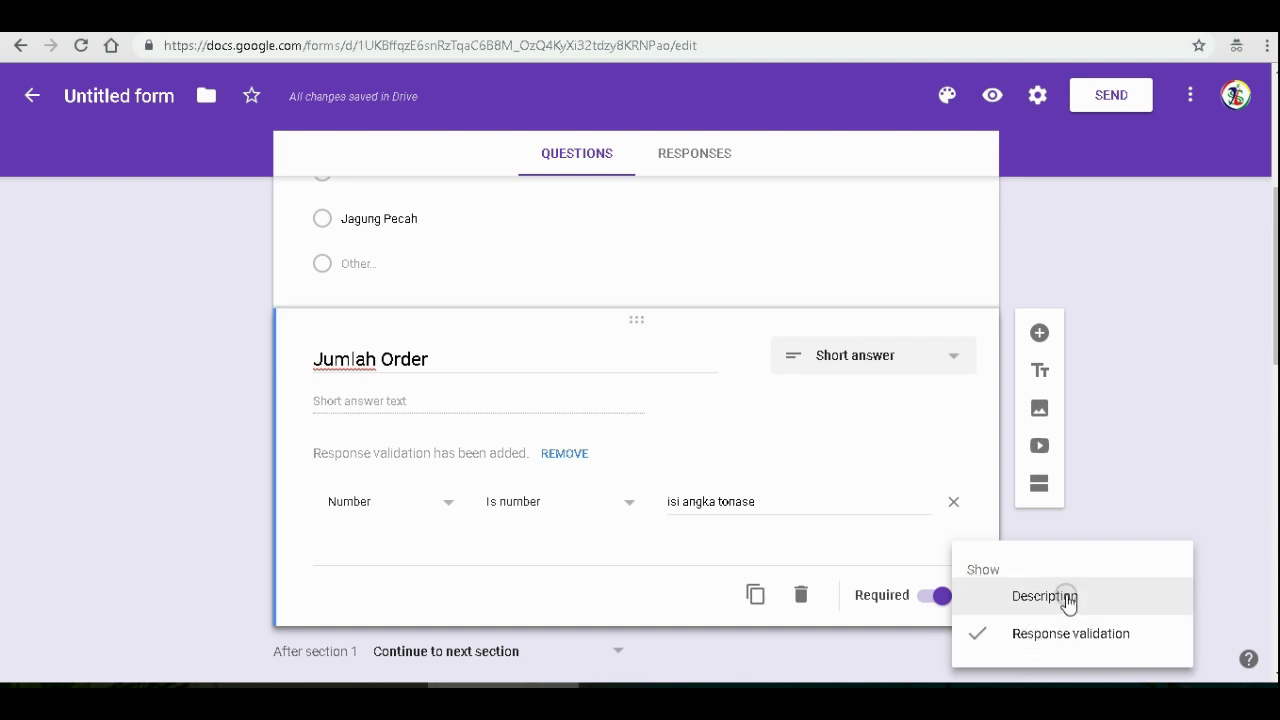
pyautogui.write('isi ')
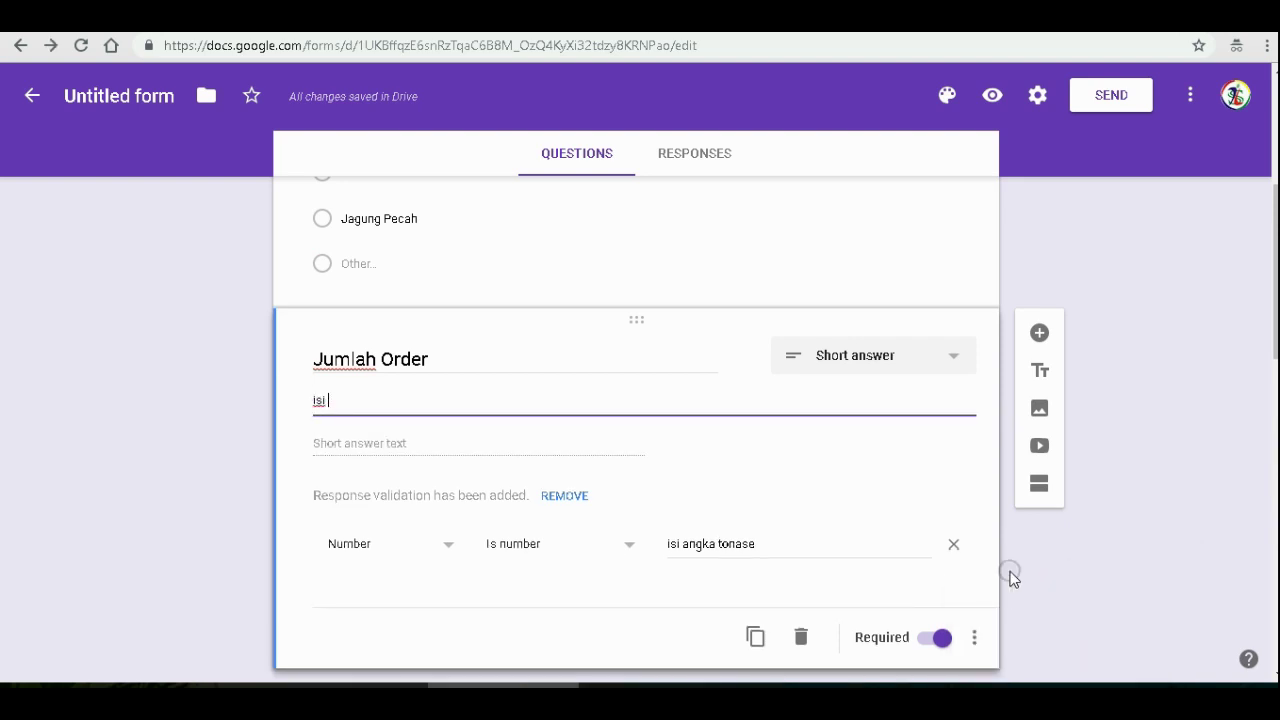
pyautogui.write('angka tonase')
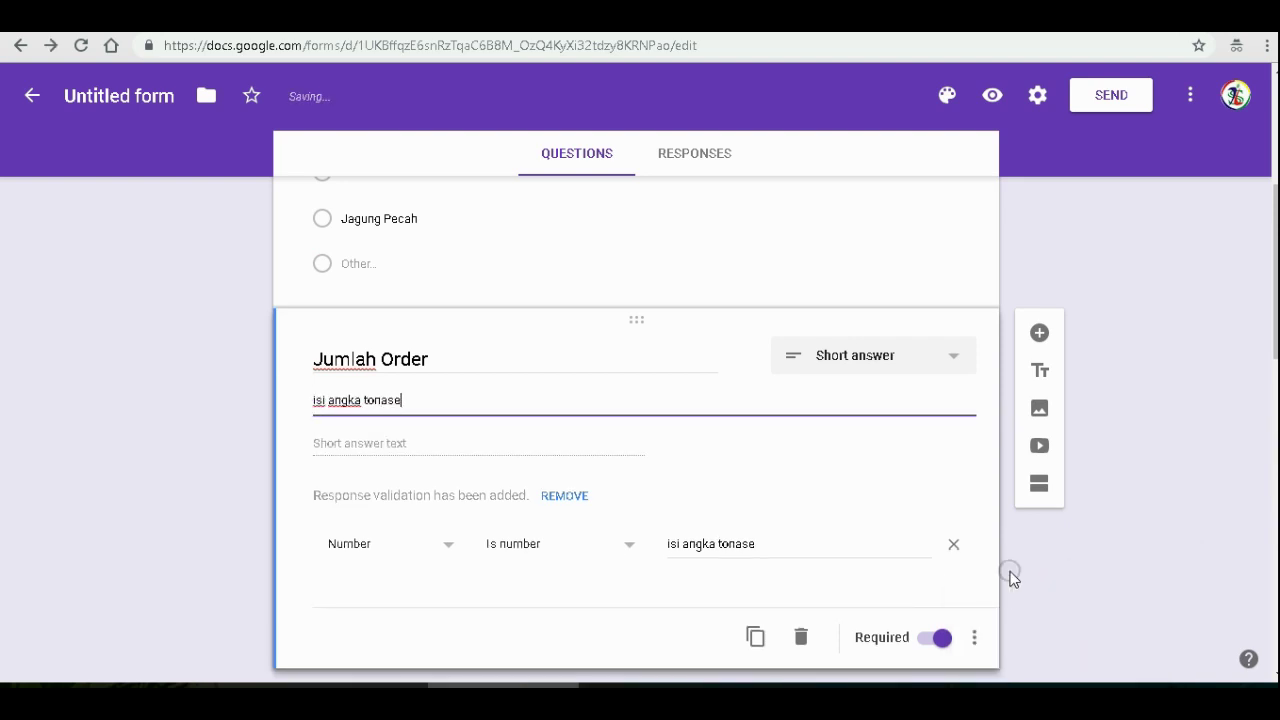
pyautogui.scroll(10, 686, 420)
pyautogui.scroll(-6, 686, 420)
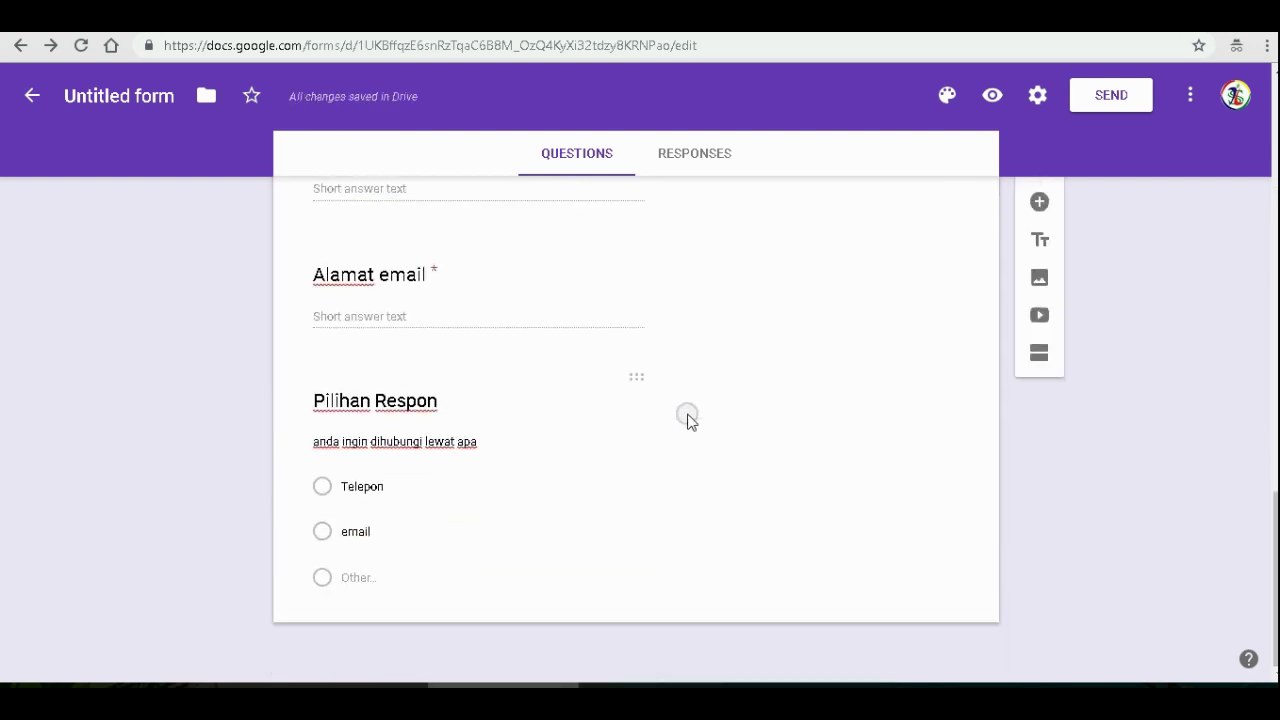
pyautogui.scroll(7, 687, 420)
pyautogui.scroll(-7, 687, 420)
# - Browse the header image gallery and pick the coffee-and-notepad desk picture
pyautogui.click(947, 96)
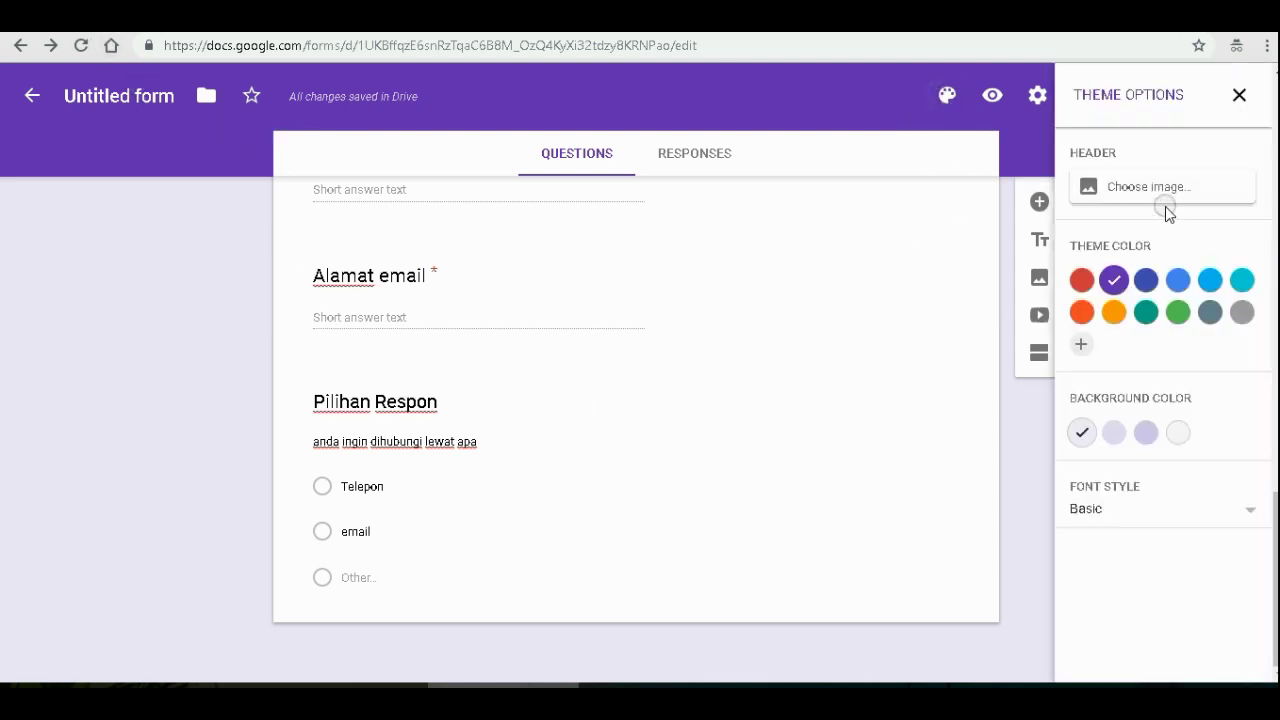
pyautogui.click(1164, 199)
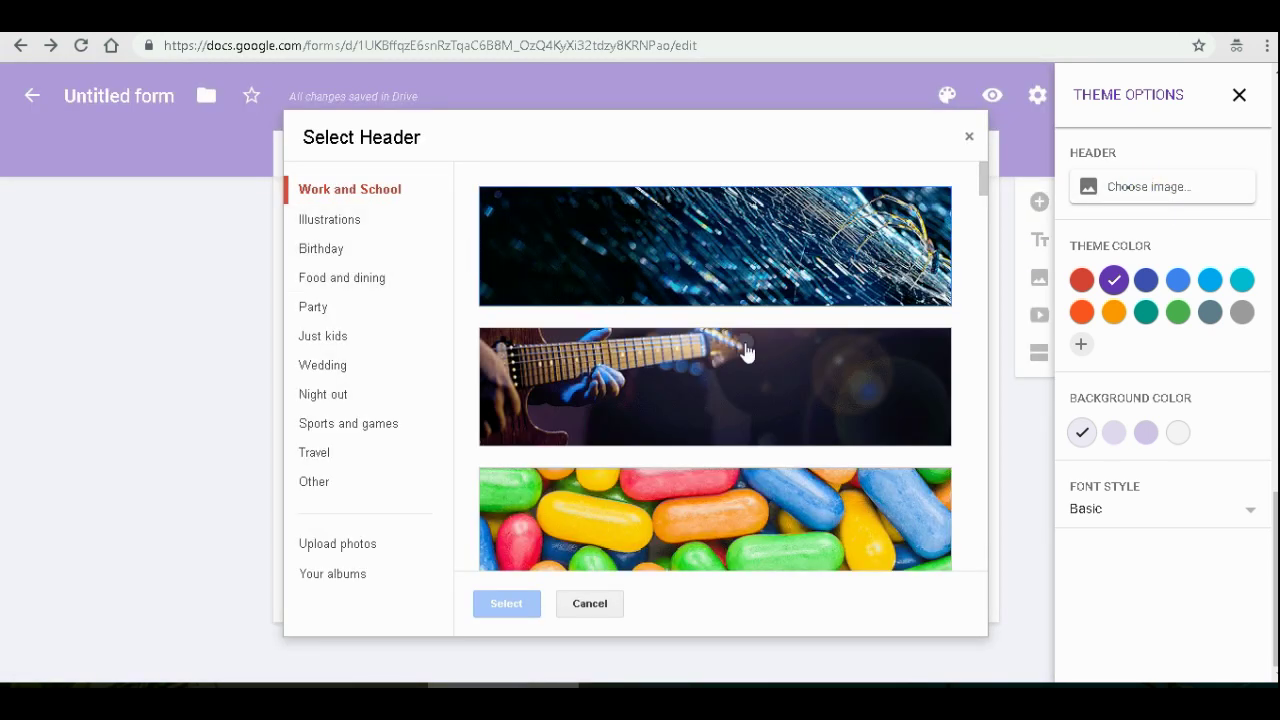
pyautogui.scroll(-5, 750, 350)
pyautogui.scroll(-15, 757, 357)
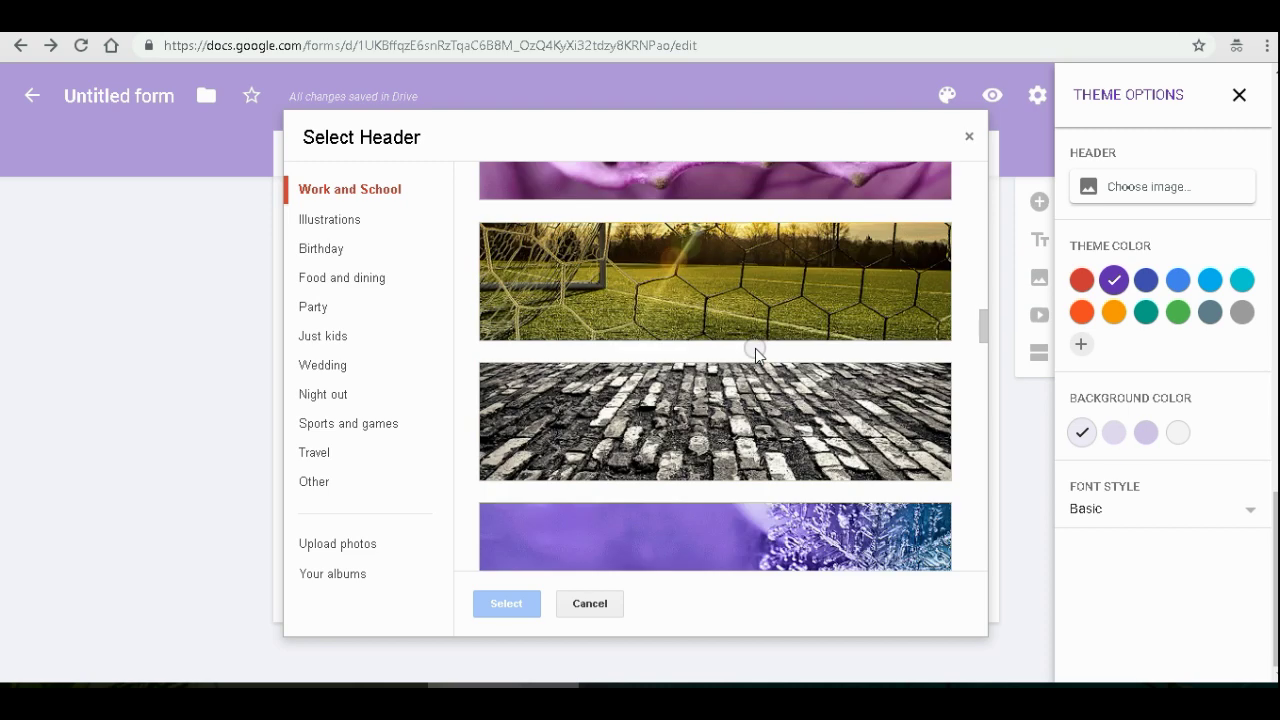
pyautogui.scroll(-10, 755, 355)
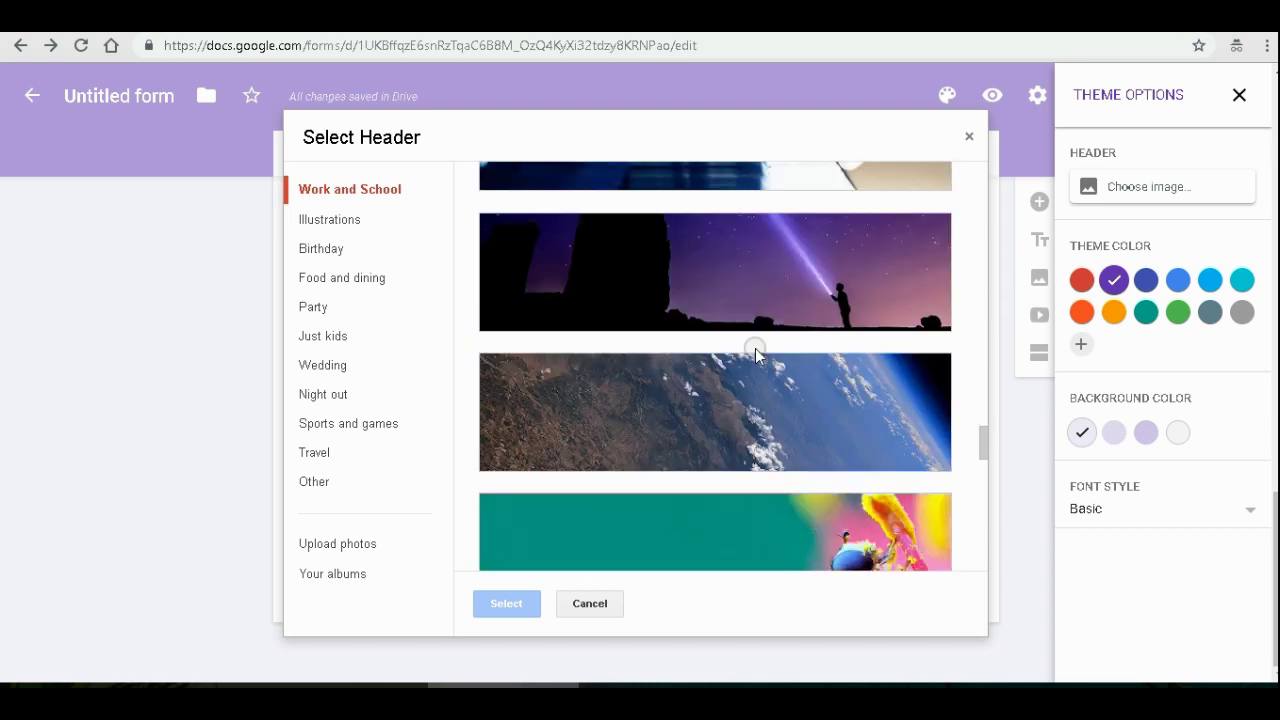
pyautogui.scroll(-12, 757, 357)
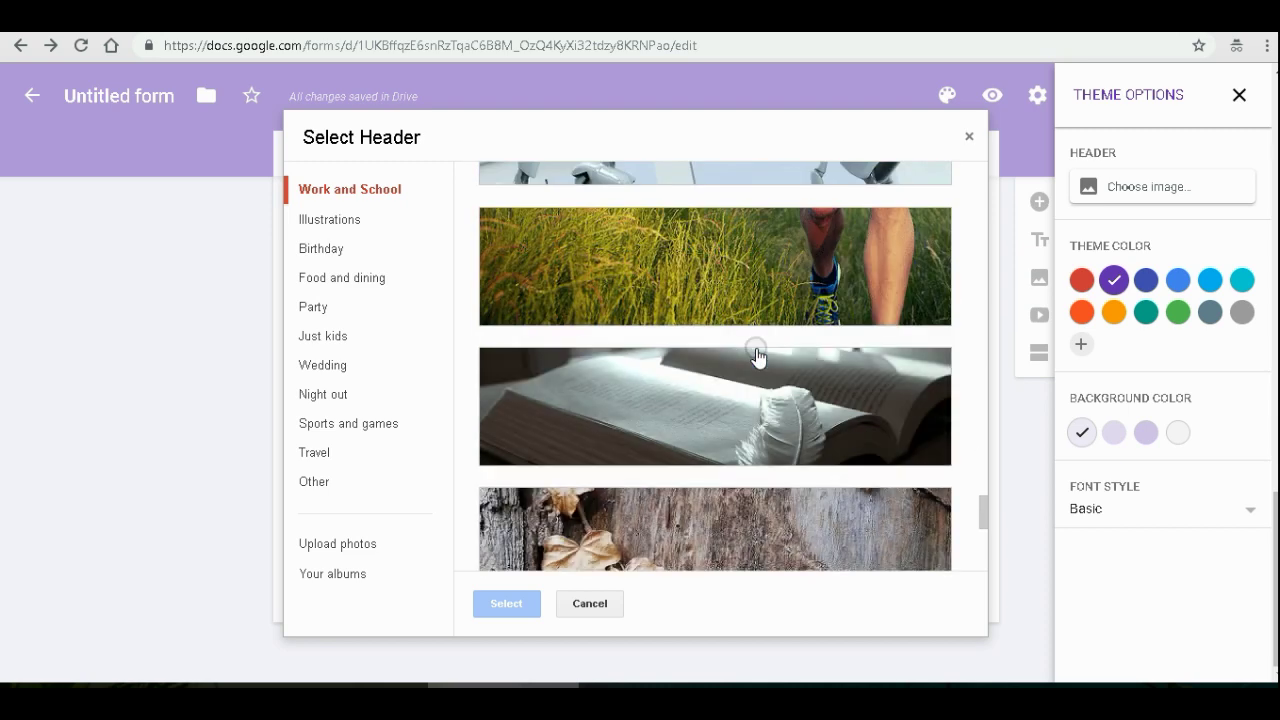
pyautogui.scroll(-5, 757, 357)
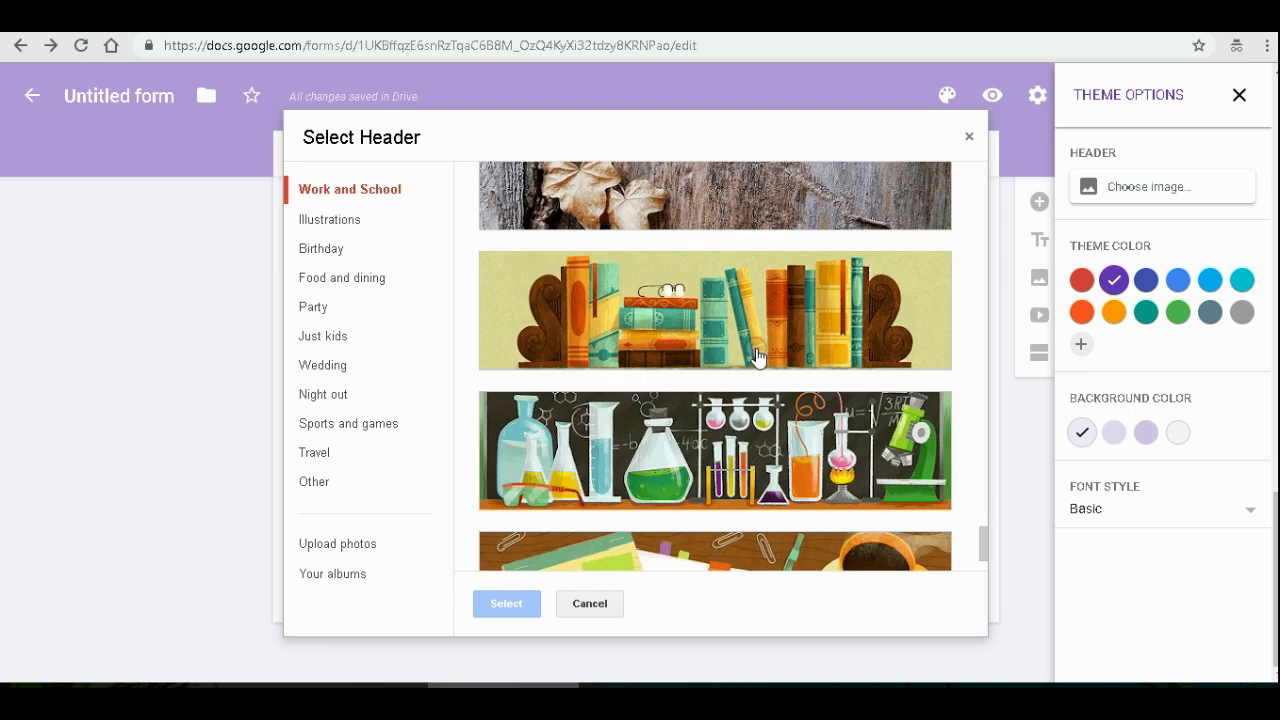
pyautogui.scroll(-2, 757, 357)
pyautogui.click(776, 458)
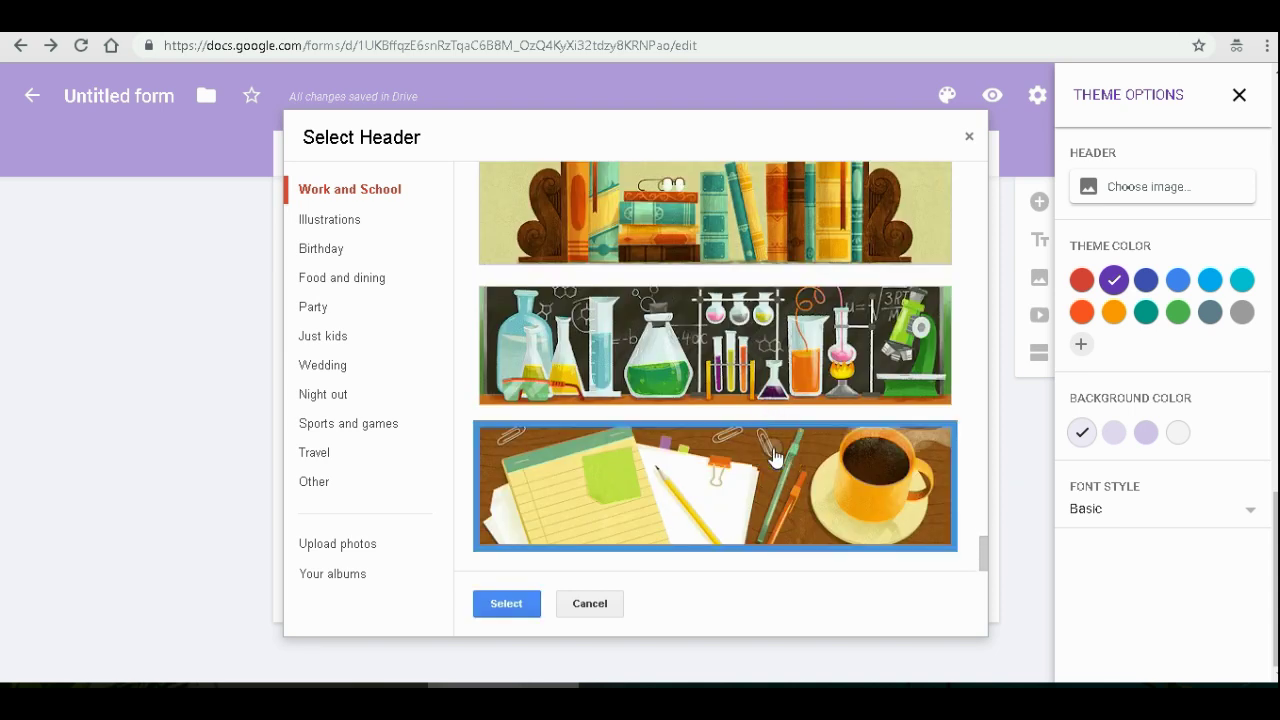
# - Look through the Food and dining, Other, Night out and Party headers, then confirm the coffee desk image
pyautogui.click(337, 283)
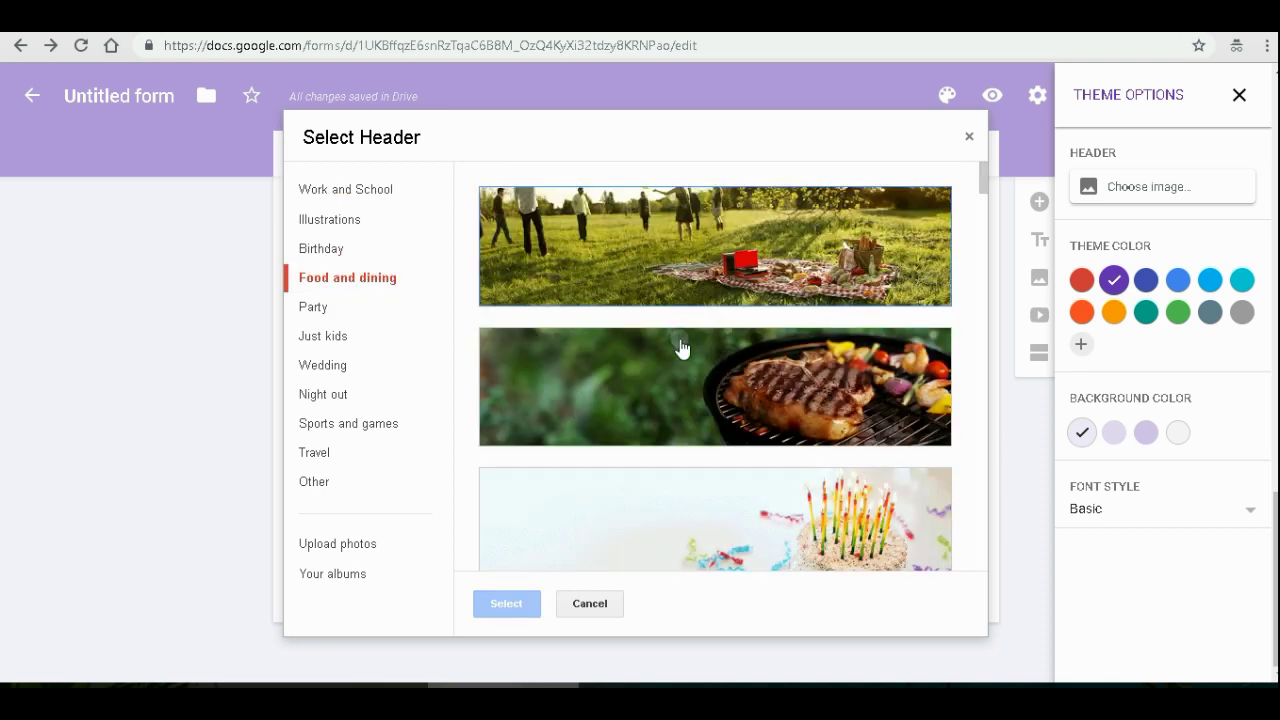
pyautogui.scroll(-4, 680, 349)
pyautogui.scroll(-6, 683, 340)
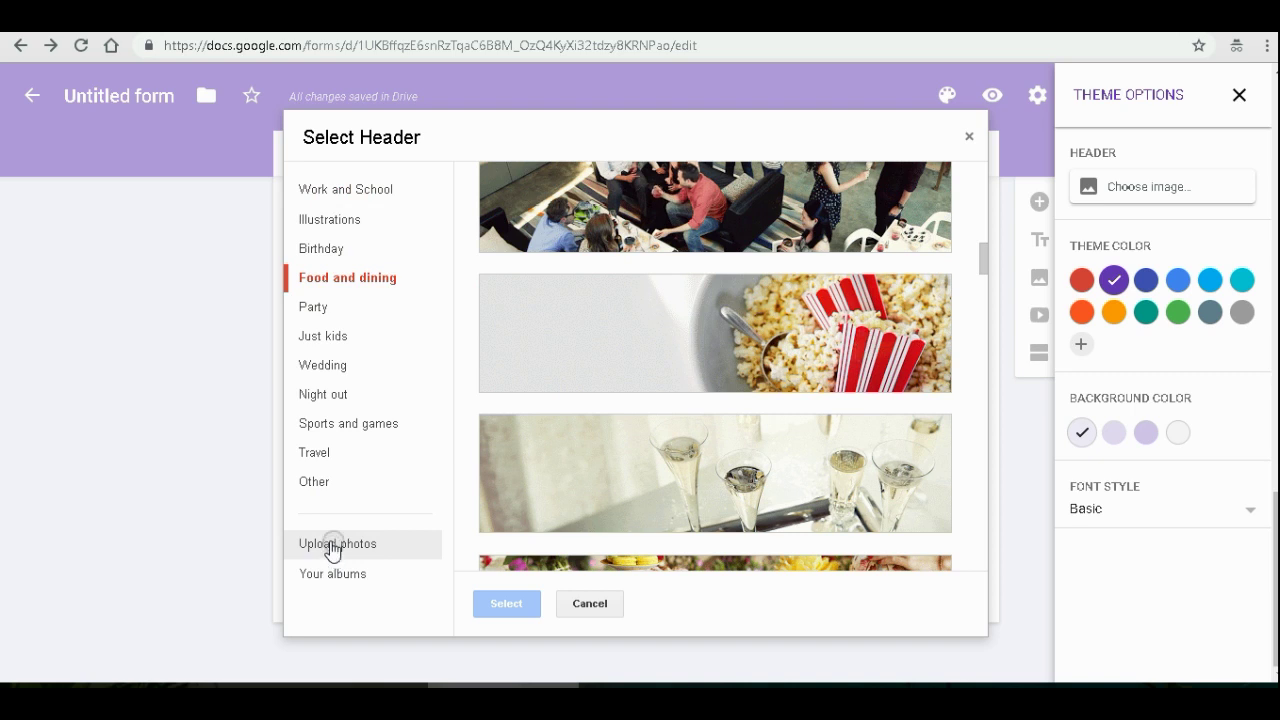
pyautogui.click(316, 483)
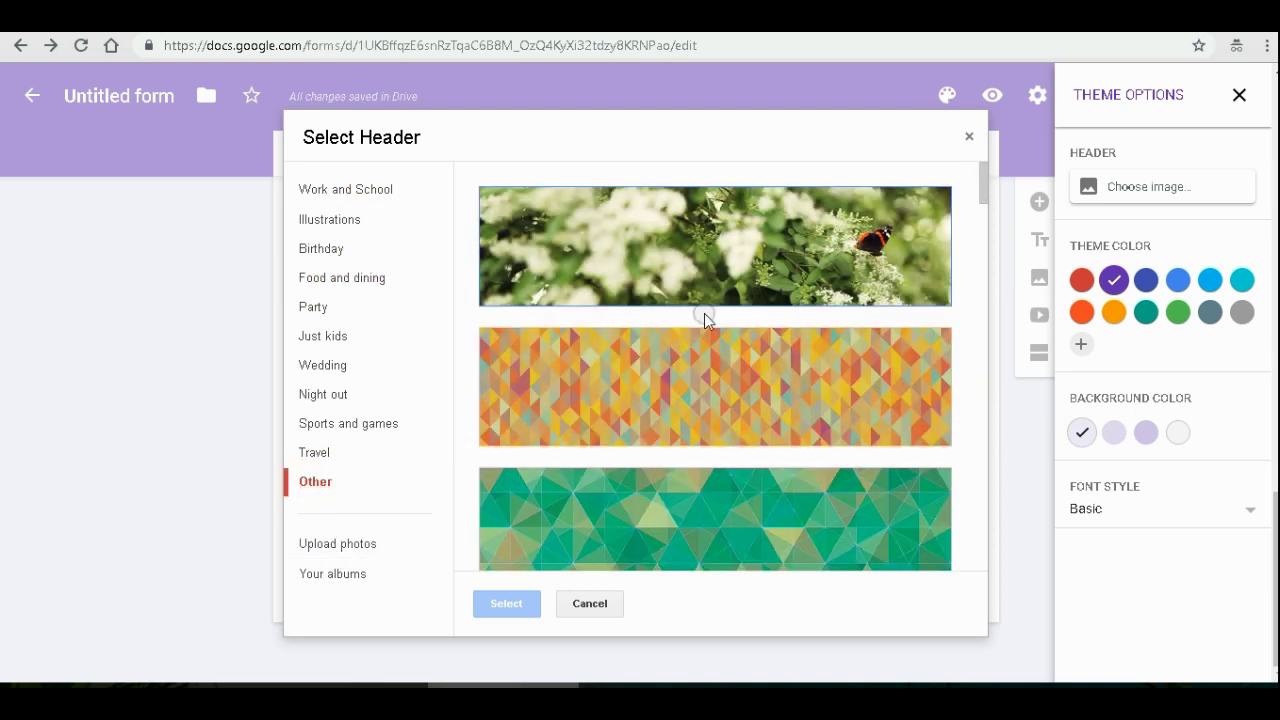
pyautogui.scroll(-10, 704, 315)
pyautogui.scroll(-10, 705, 318)
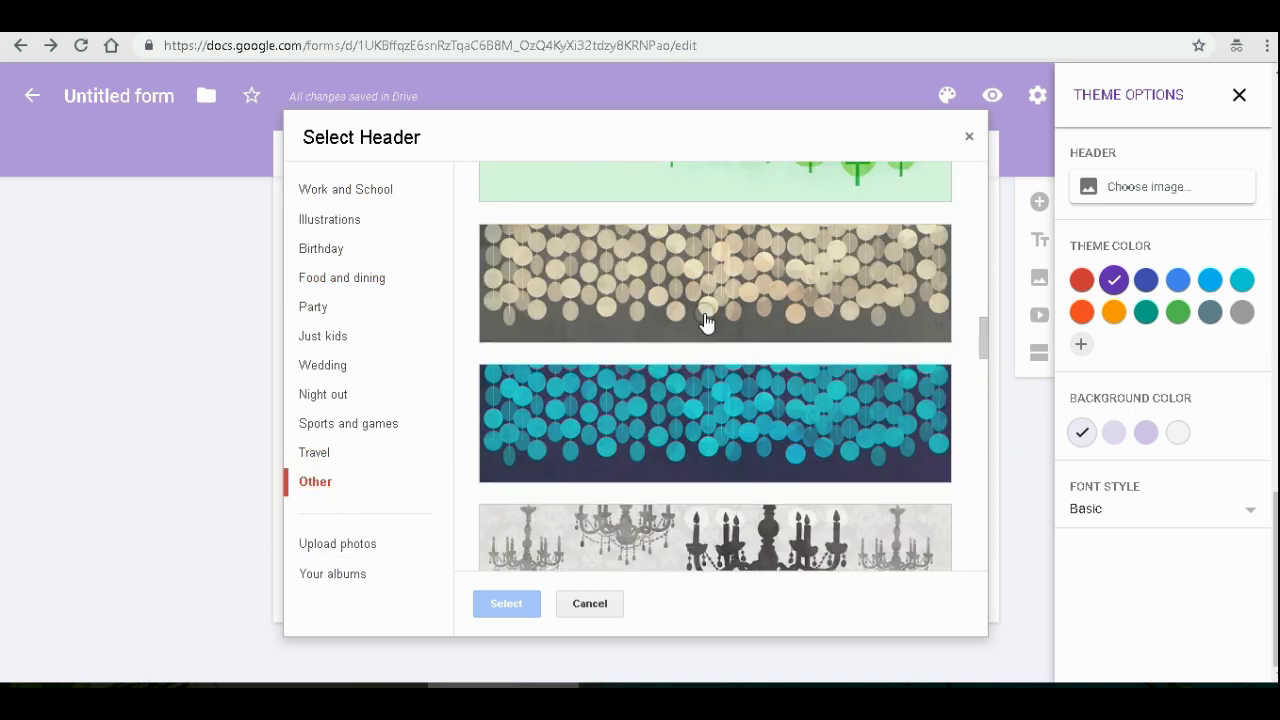
pyautogui.click(322, 390)
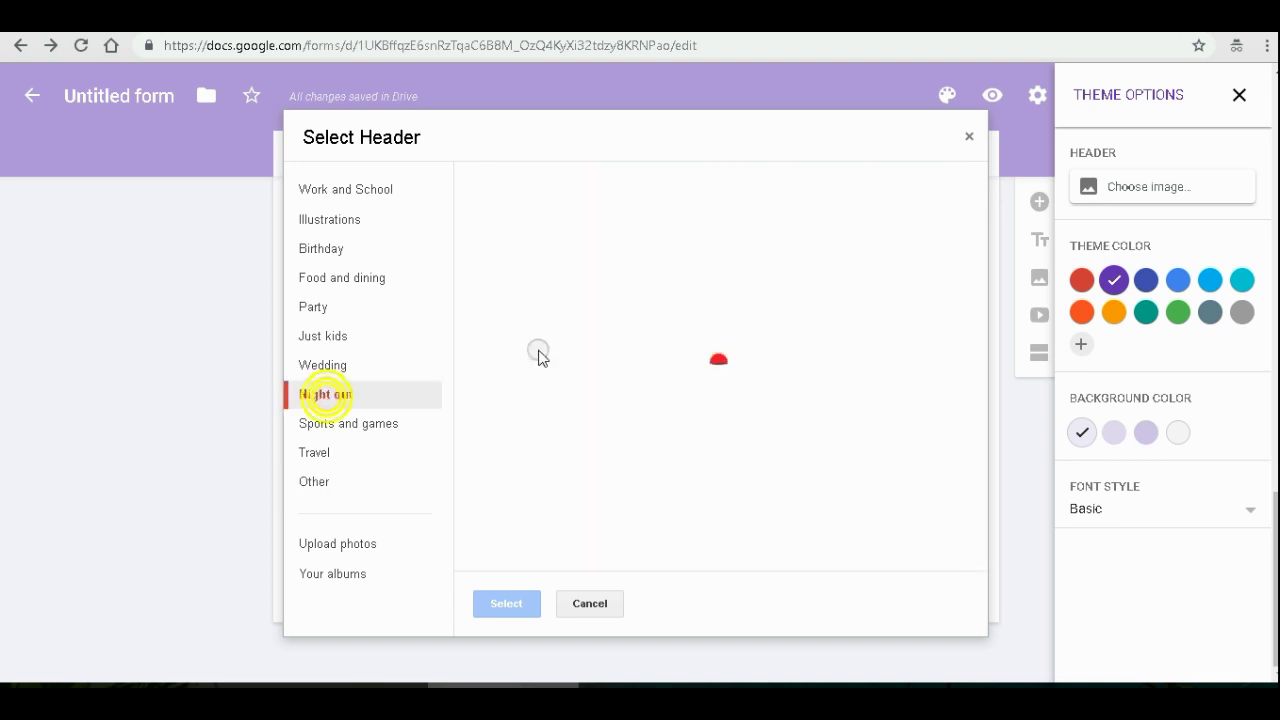
pyautogui.scroll(-5, 700, 380)
pyautogui.scroll(-10, 840, 295)
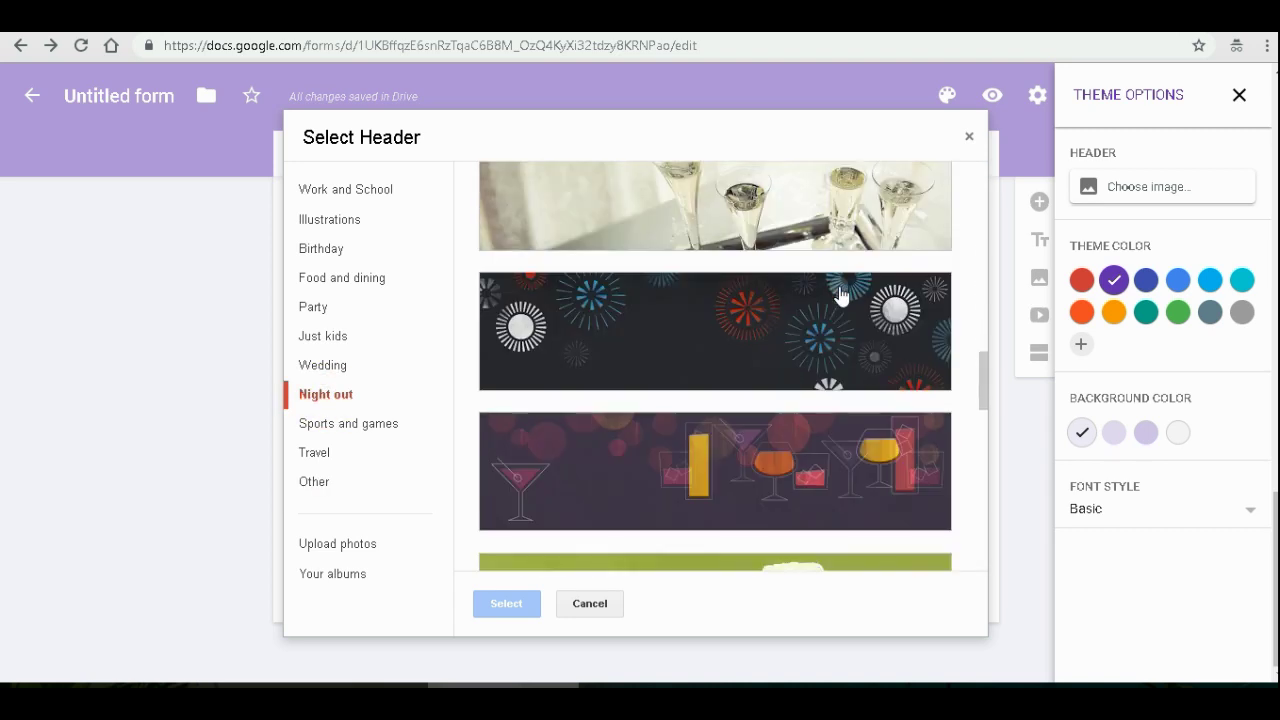
pyautogui.scroll(-5, 840, 293)
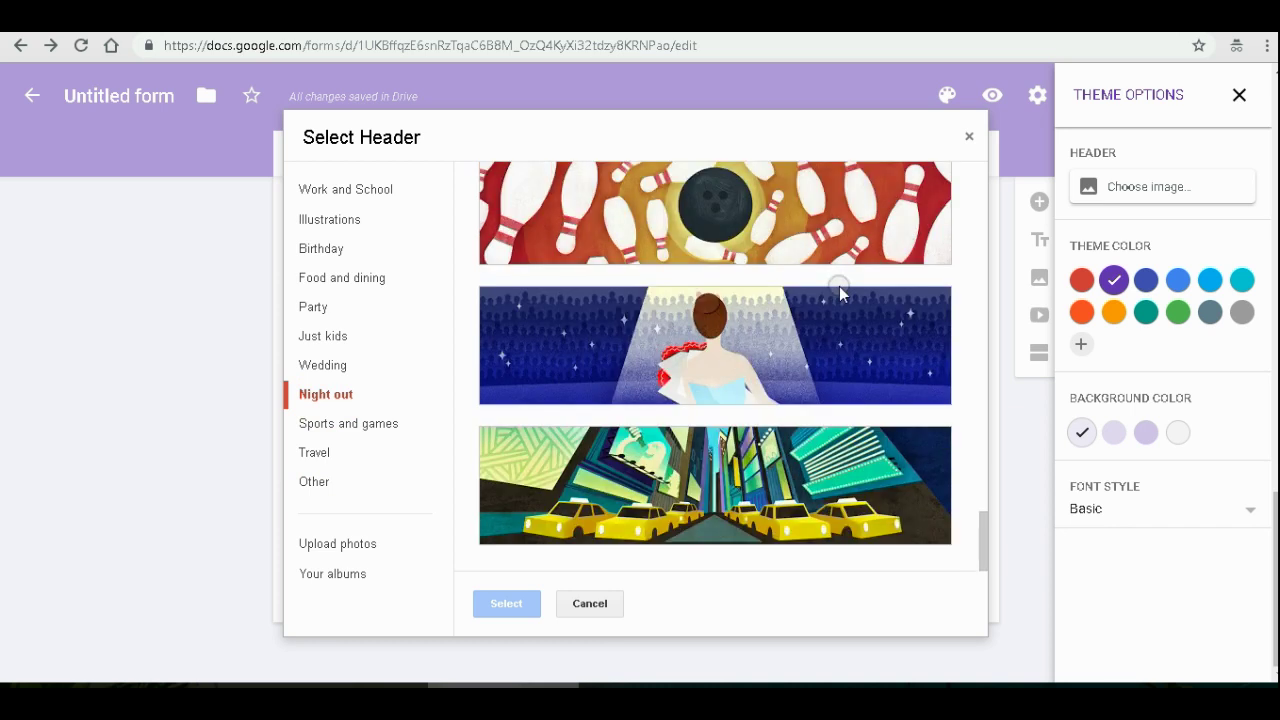
pyautogui.click(315, 304)
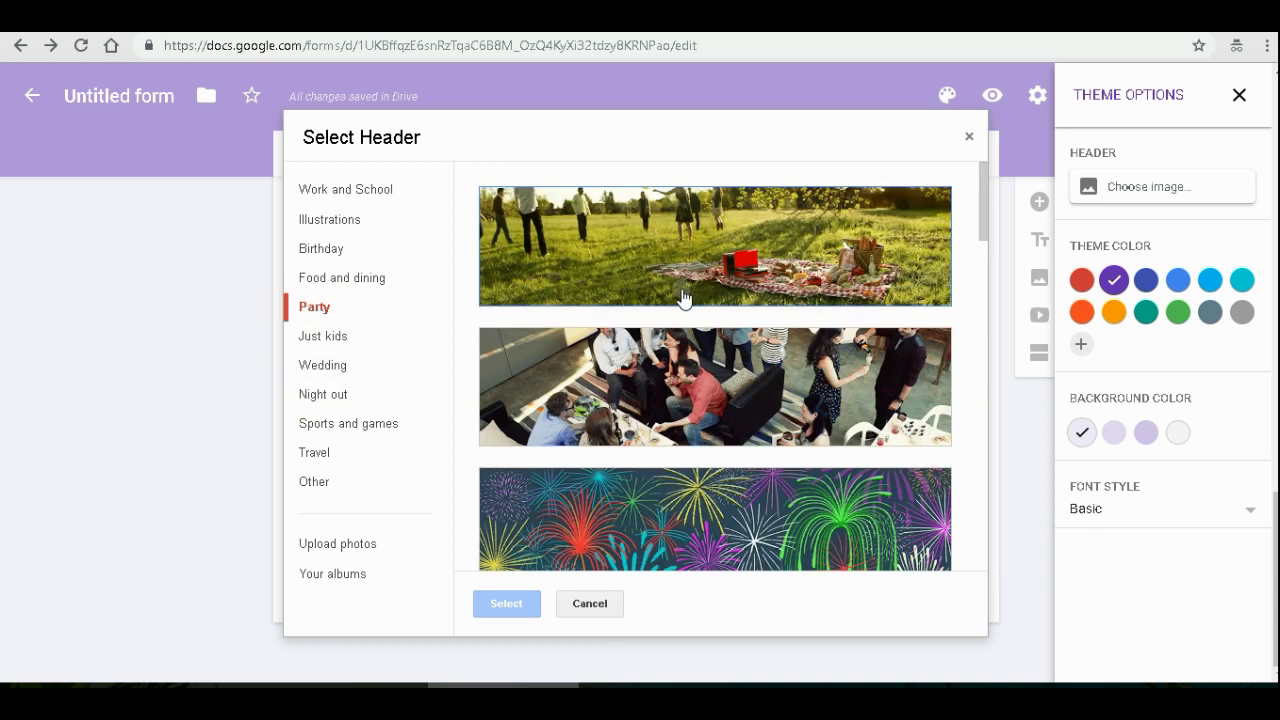
pyautogui.scroll(-1, 683, 298)
pyautogui.scroll(1, 683, 298)
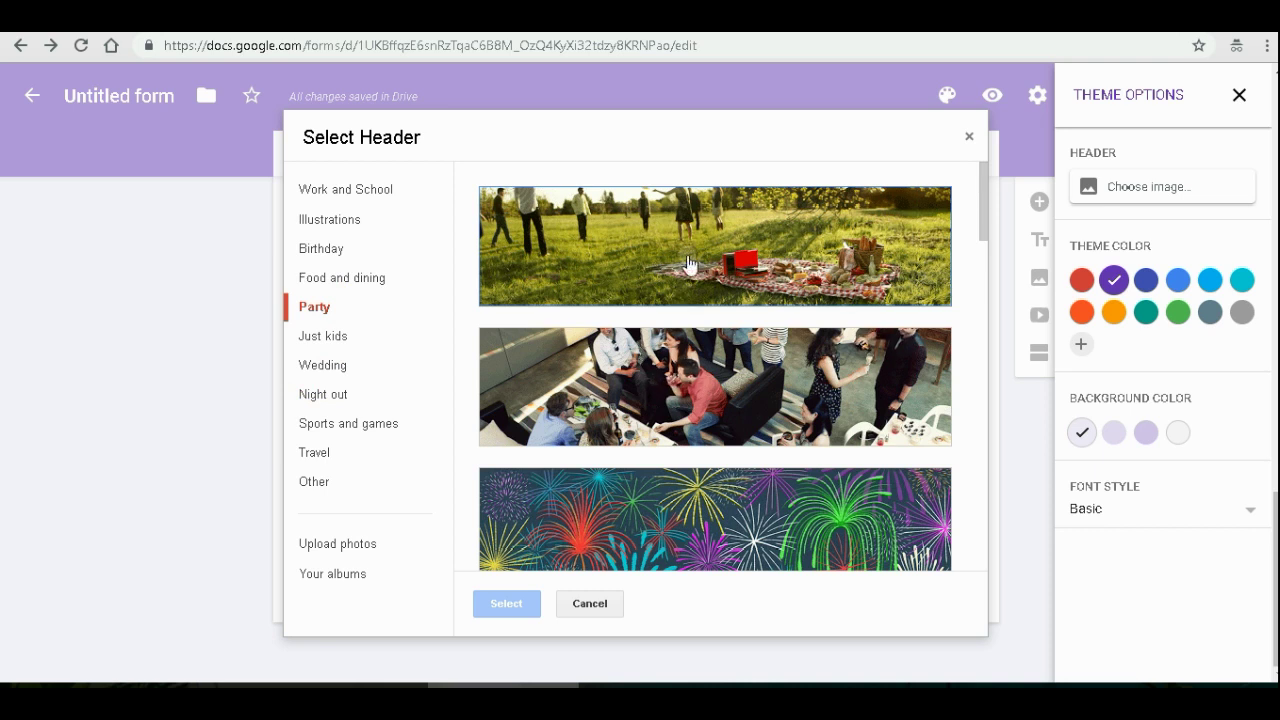
pyautogui.scroll(-12, 687, 263)
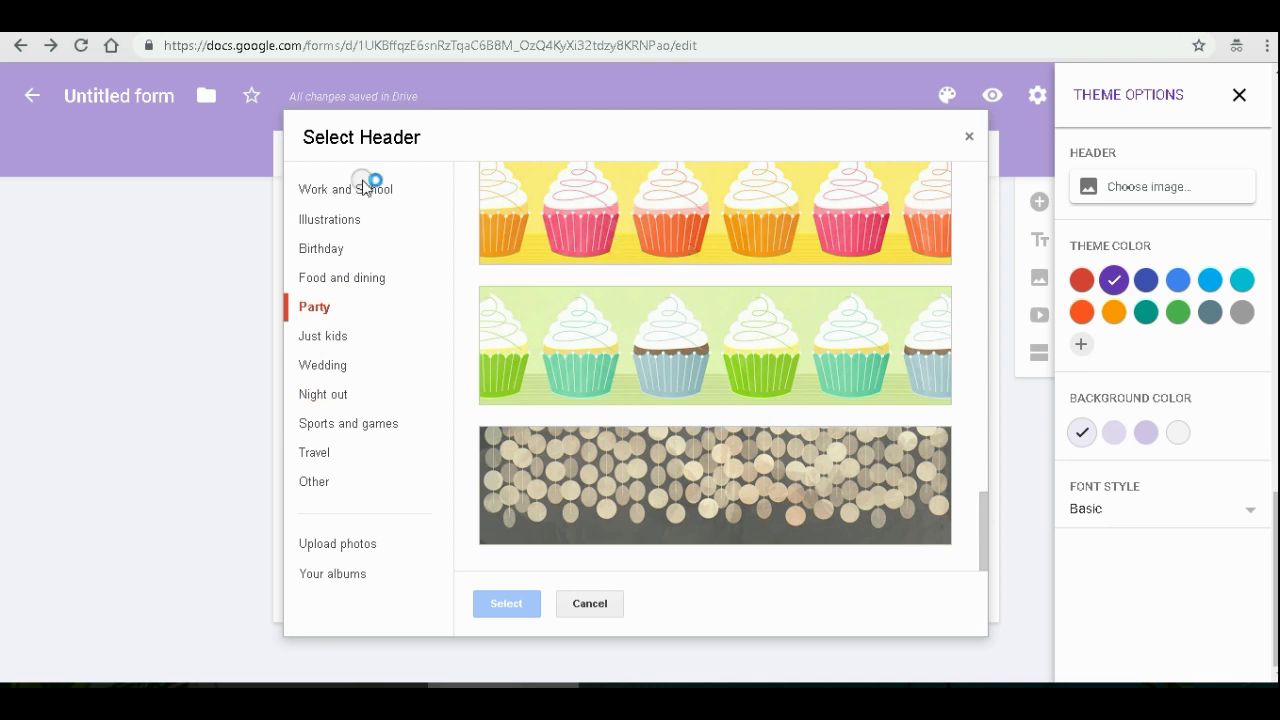
pyautogui.click(352, 190)
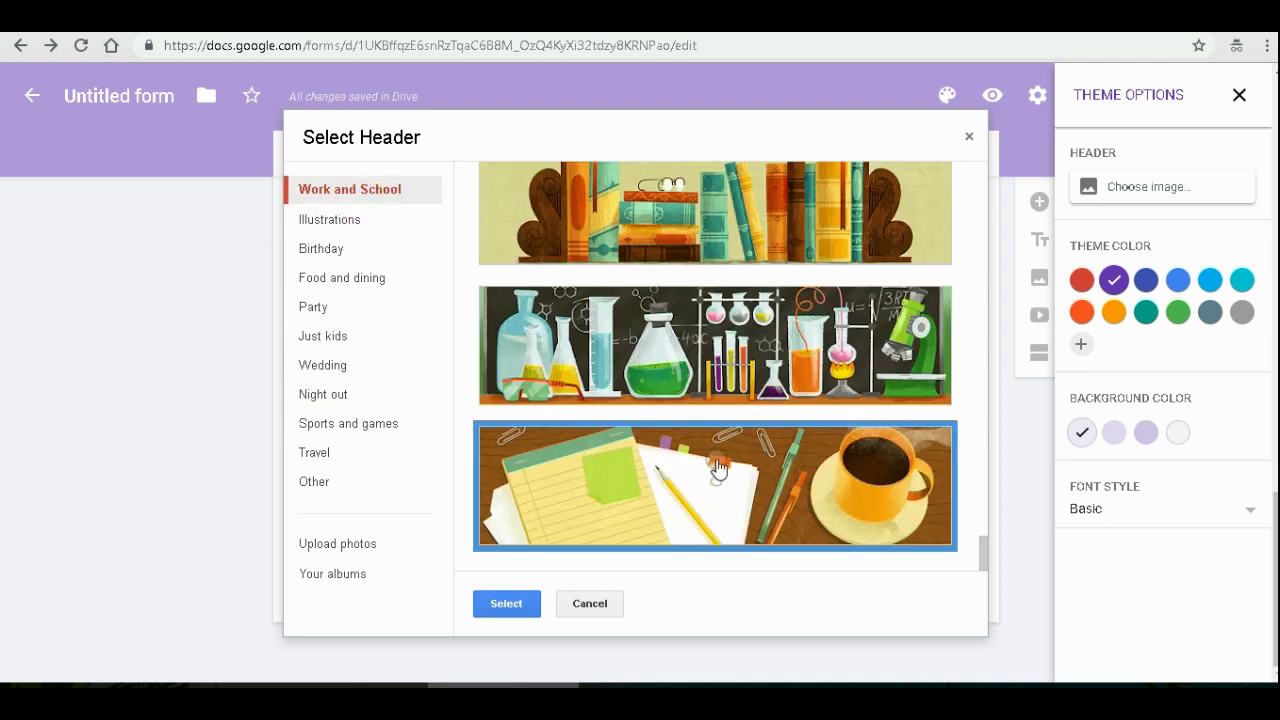
pyautogui.click(506, 603)
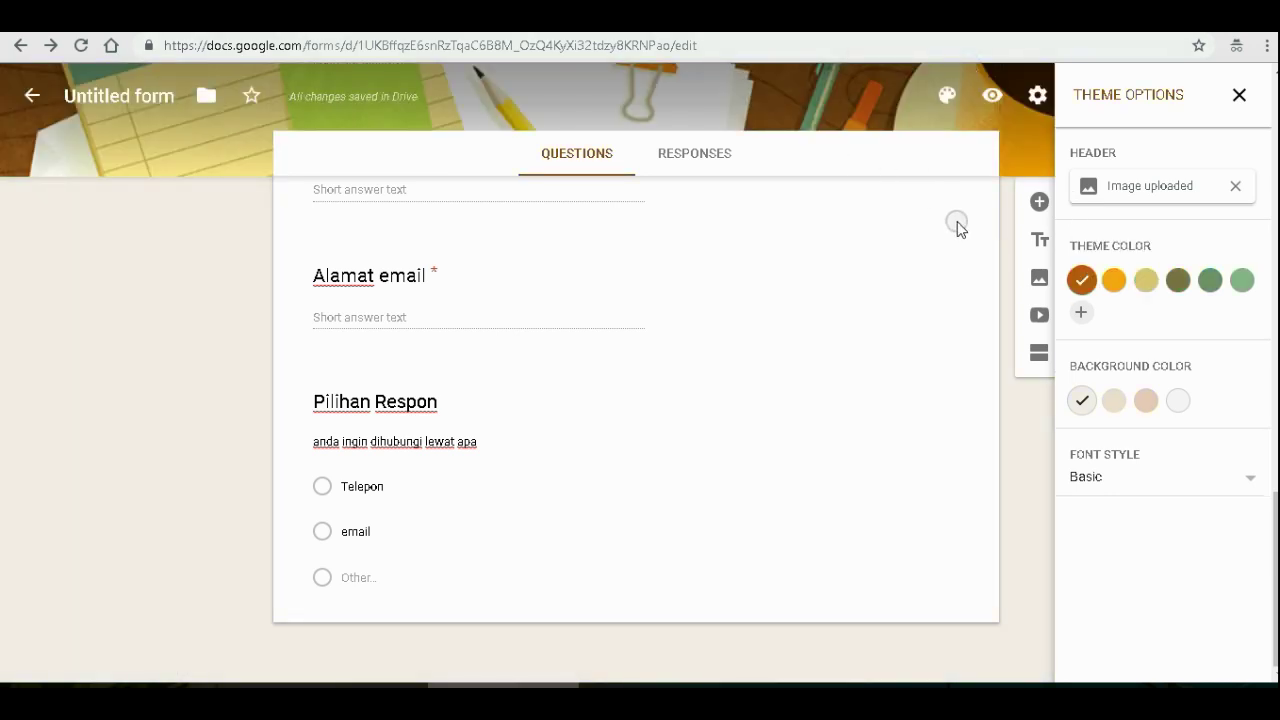
# - Switch the form font to Playful and the background colour to light beige
pyautogui.click(1114, 482)
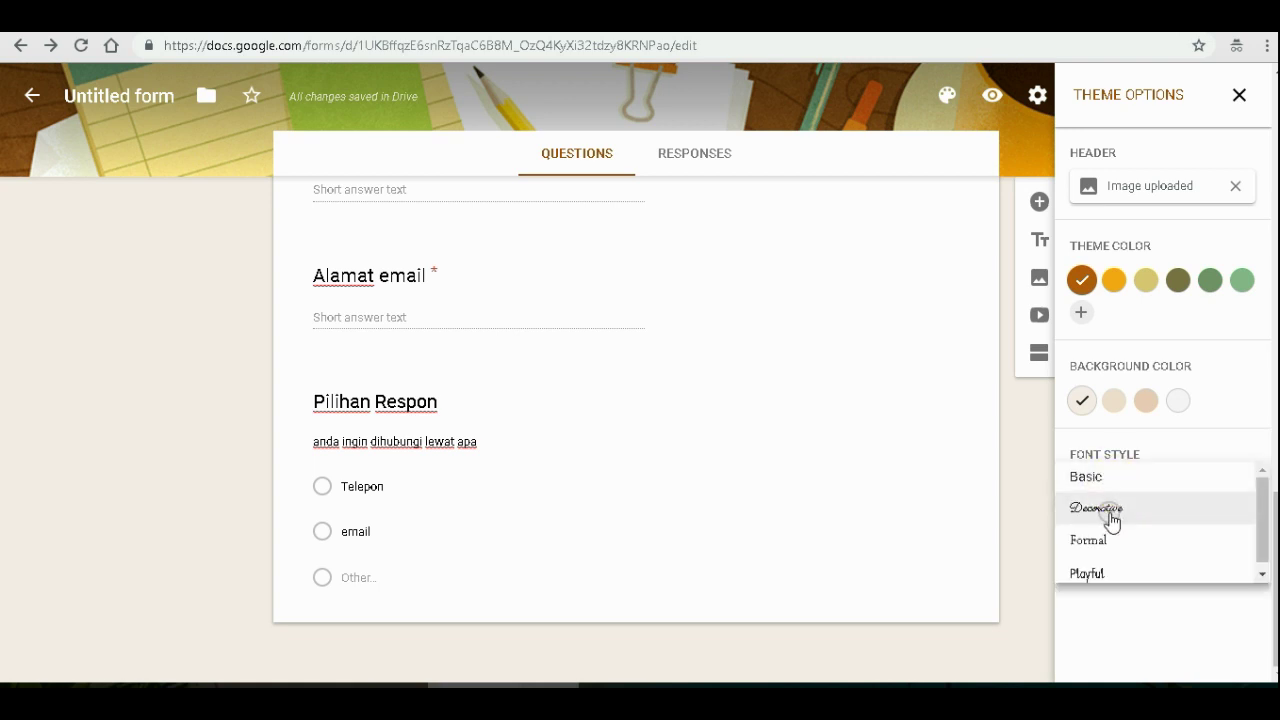
pyautogui.click(1090, 570)
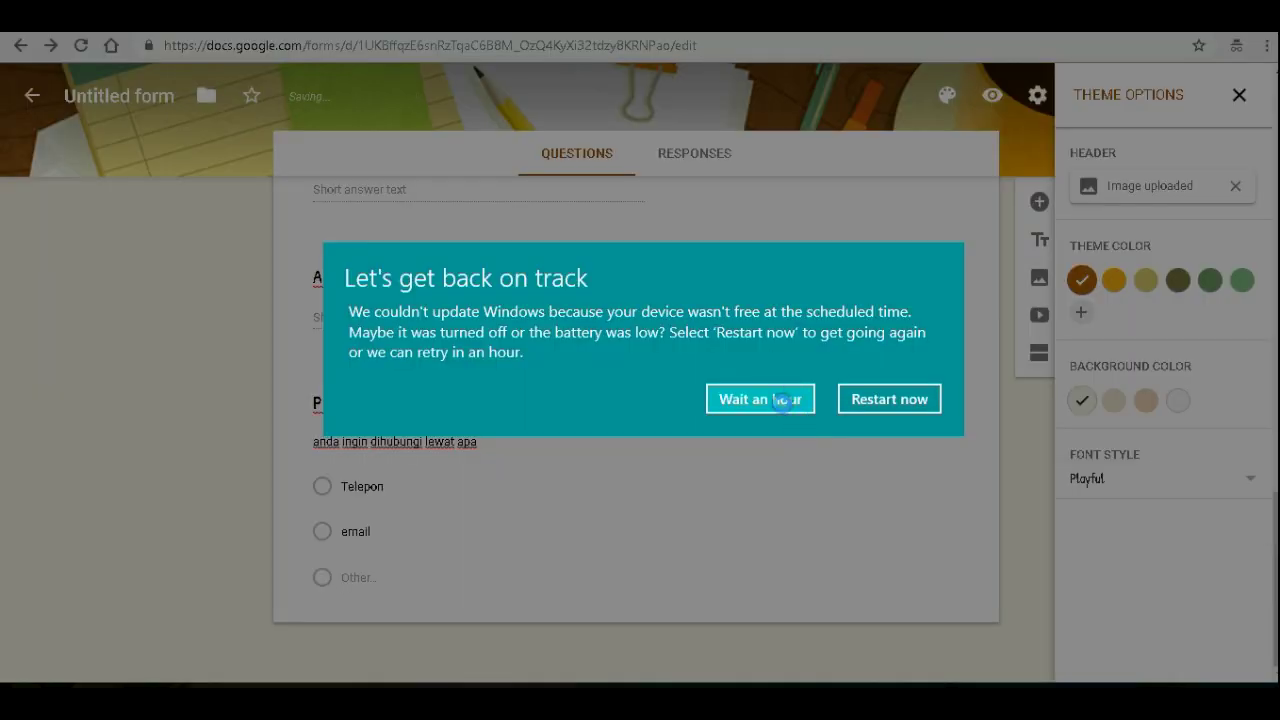
pyautogui.click(782, 399)
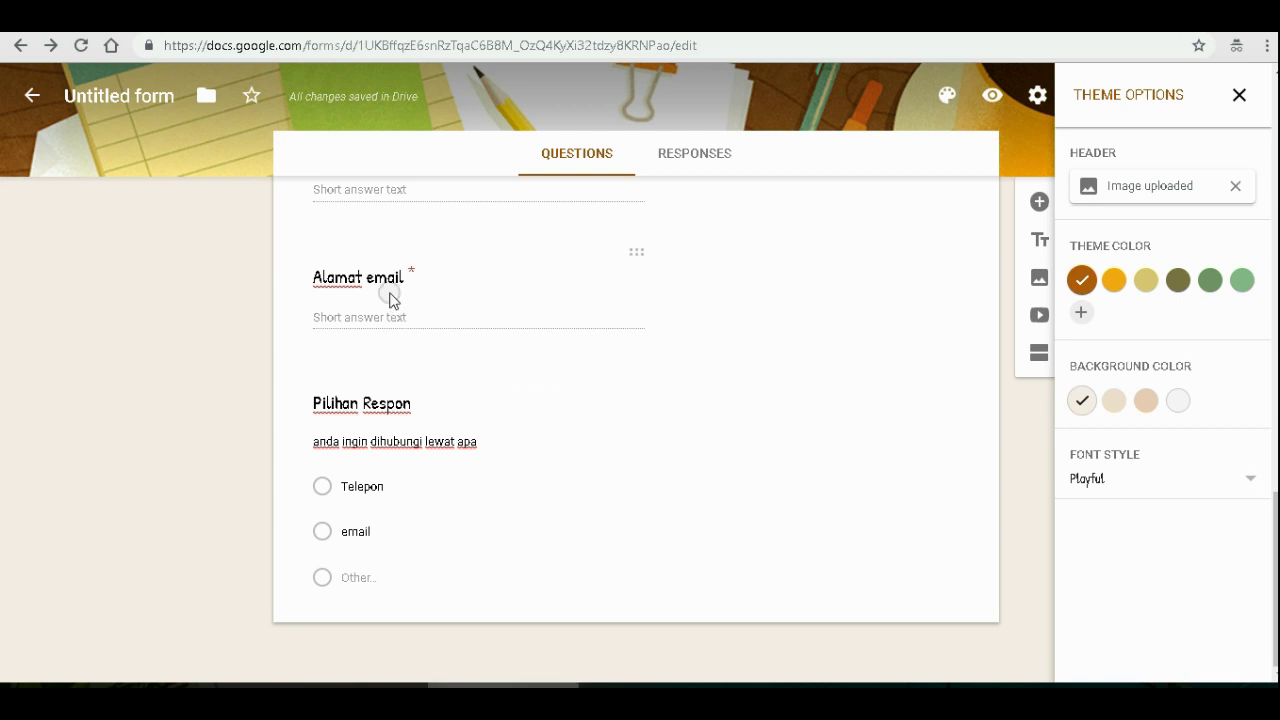
pyautogui.click(1146, 401)
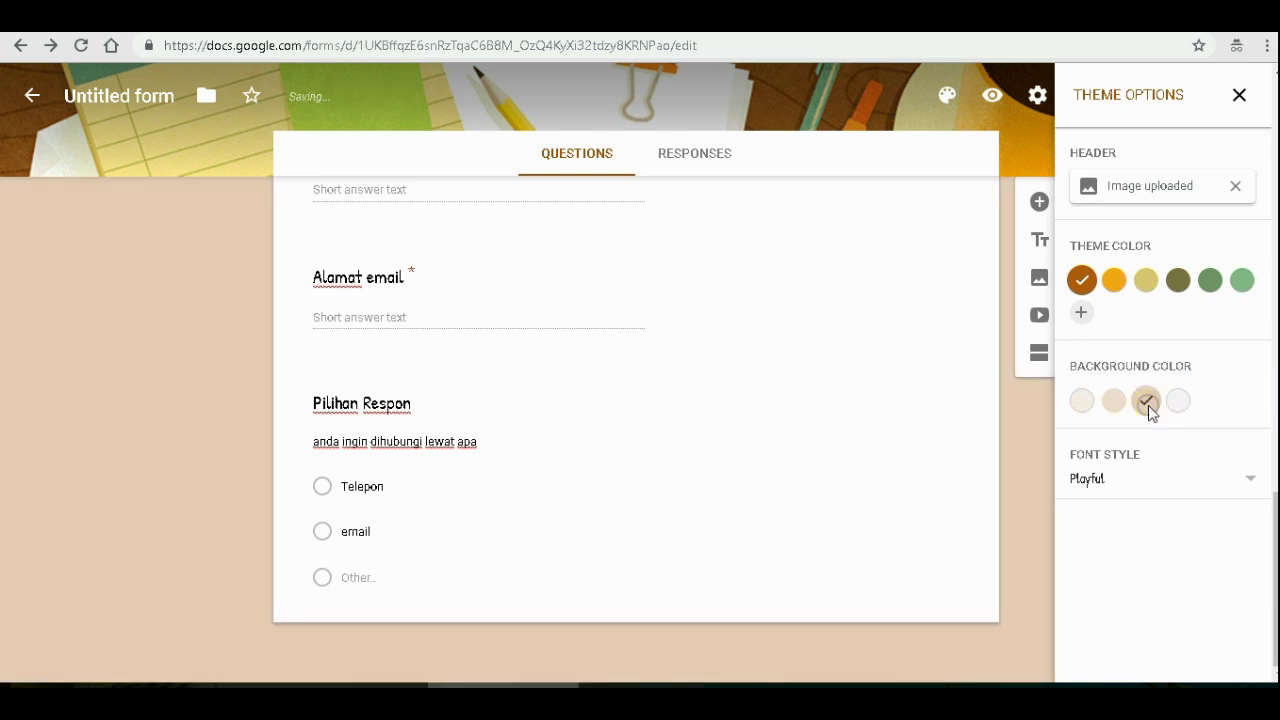
pyautogui.click(1114, 401)
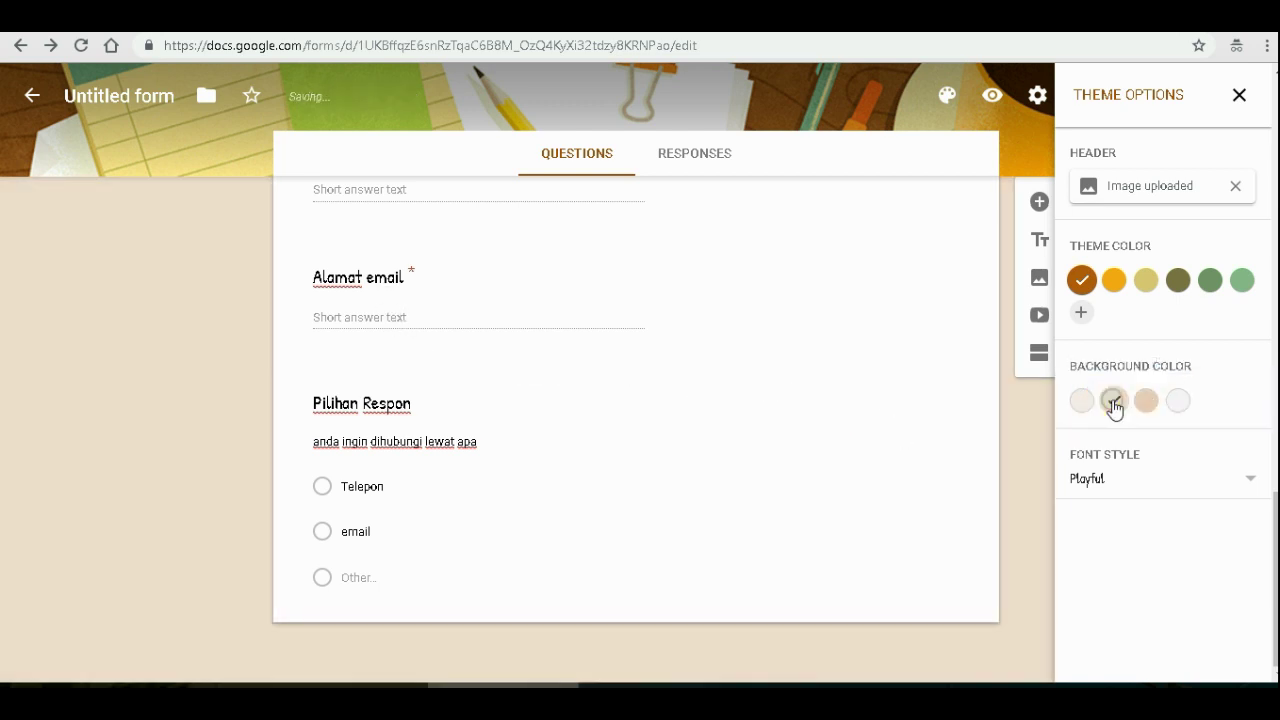
pyautogui.scroll(4, 646, 234)
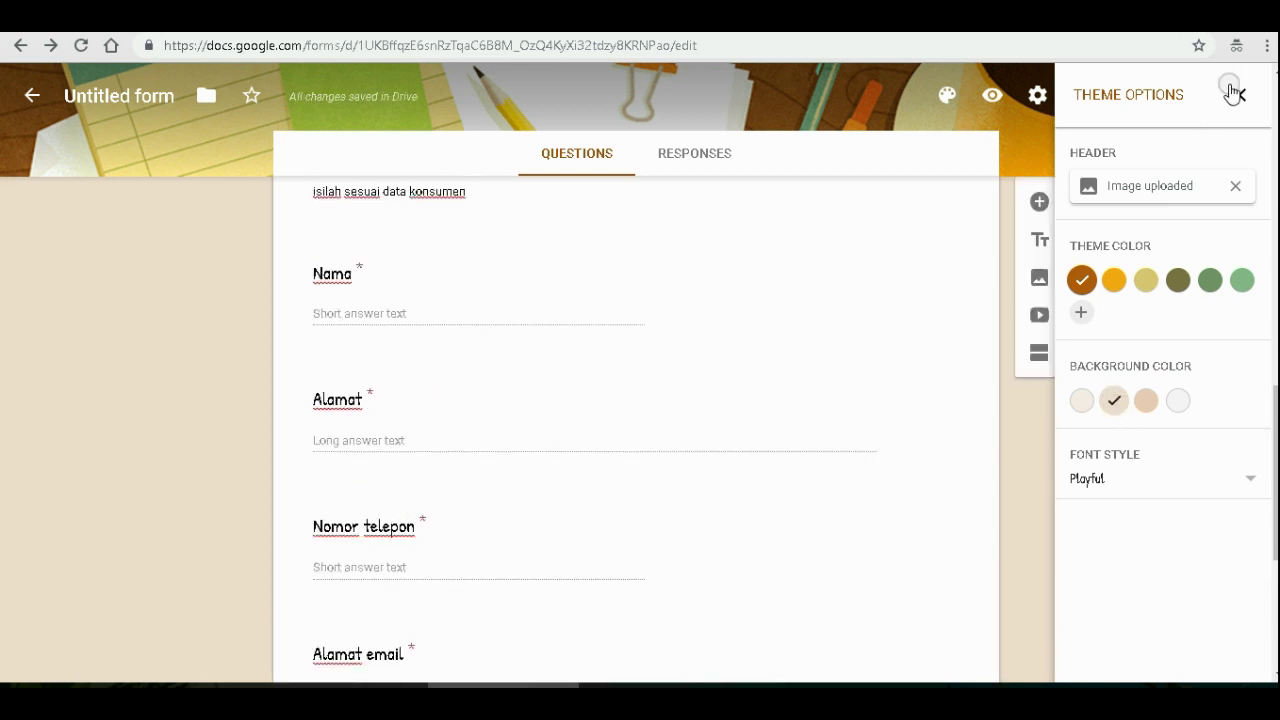
# - Close the theme options and open the respondent preview
pyautogui.click(1240, 96)
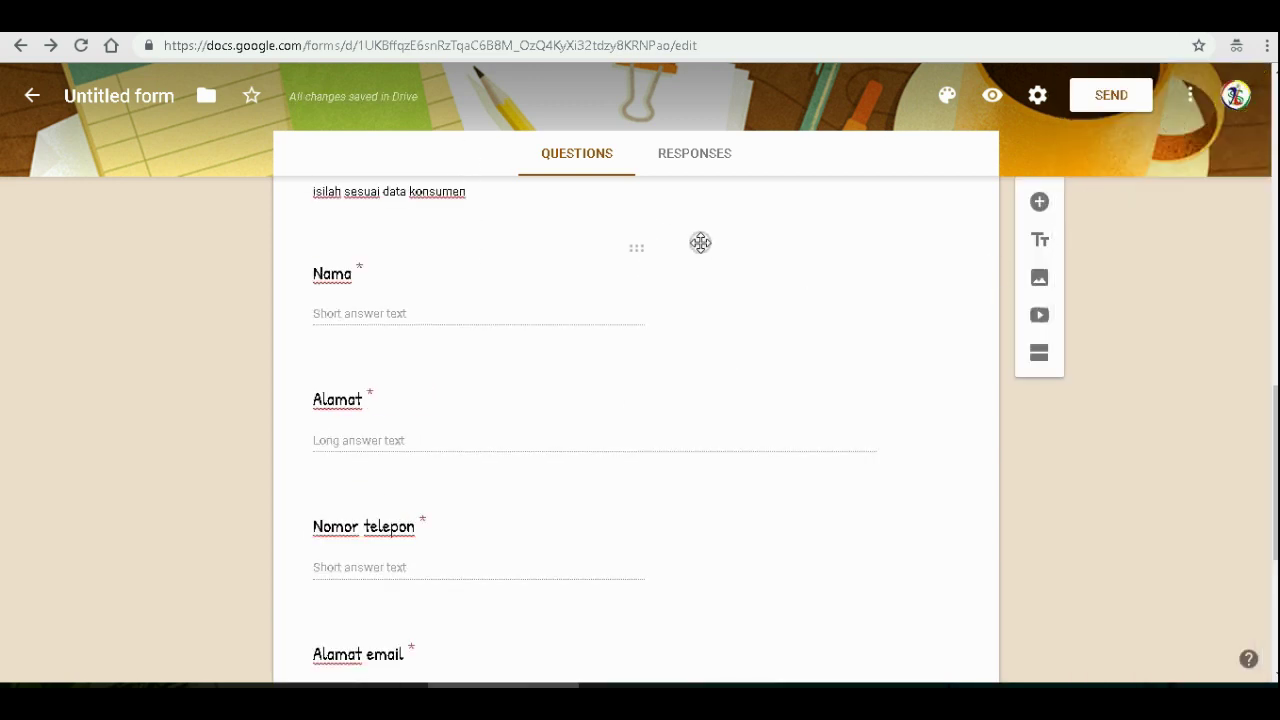
pyautogui.click(700, 243)
pyautogui.scroll(5, 710, 230)
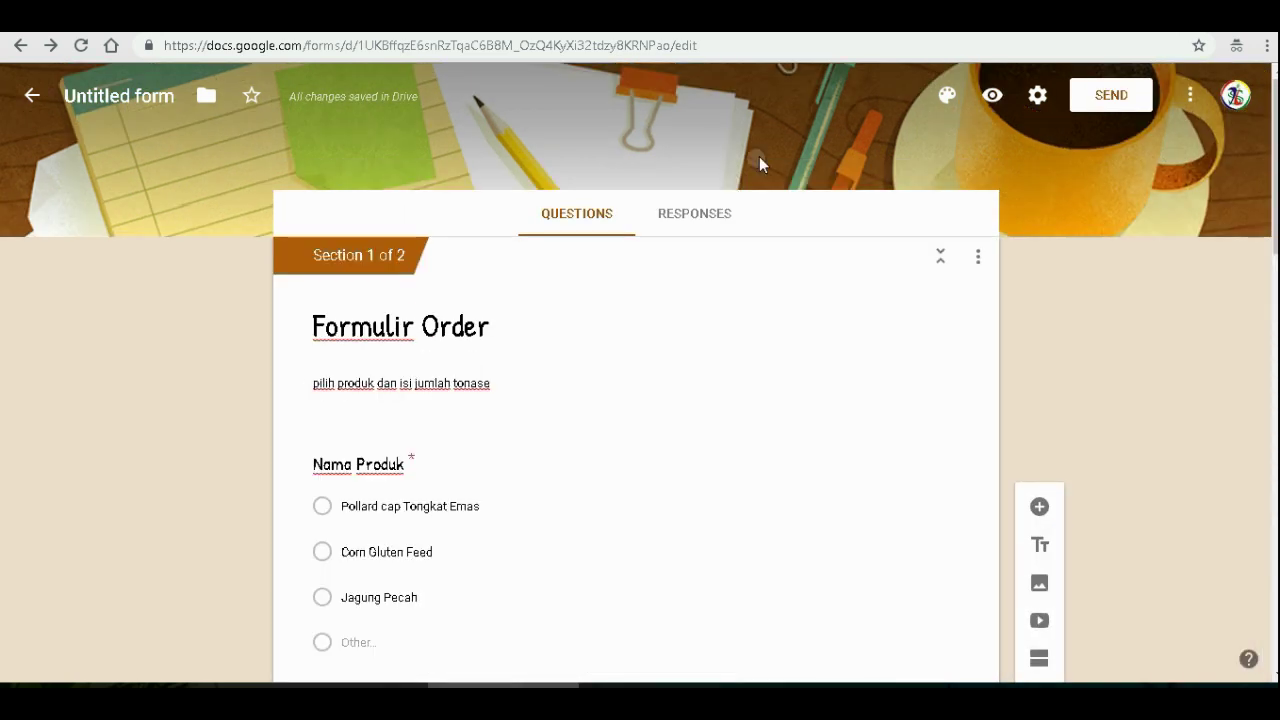
pyautogui.click(993, 96)
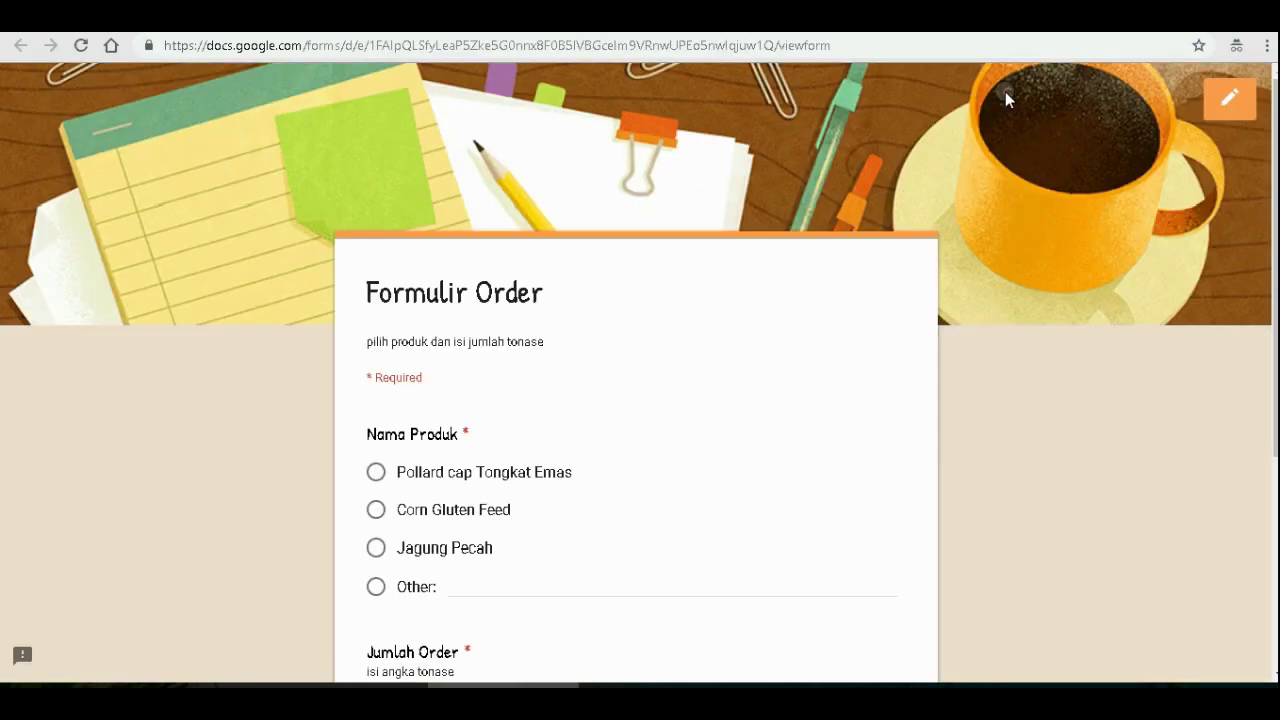
# - In the preview, choose Jagung Pecah, enter 6 for Jumlah Order, and continue to the next section
pyautogui.click(645, 45)
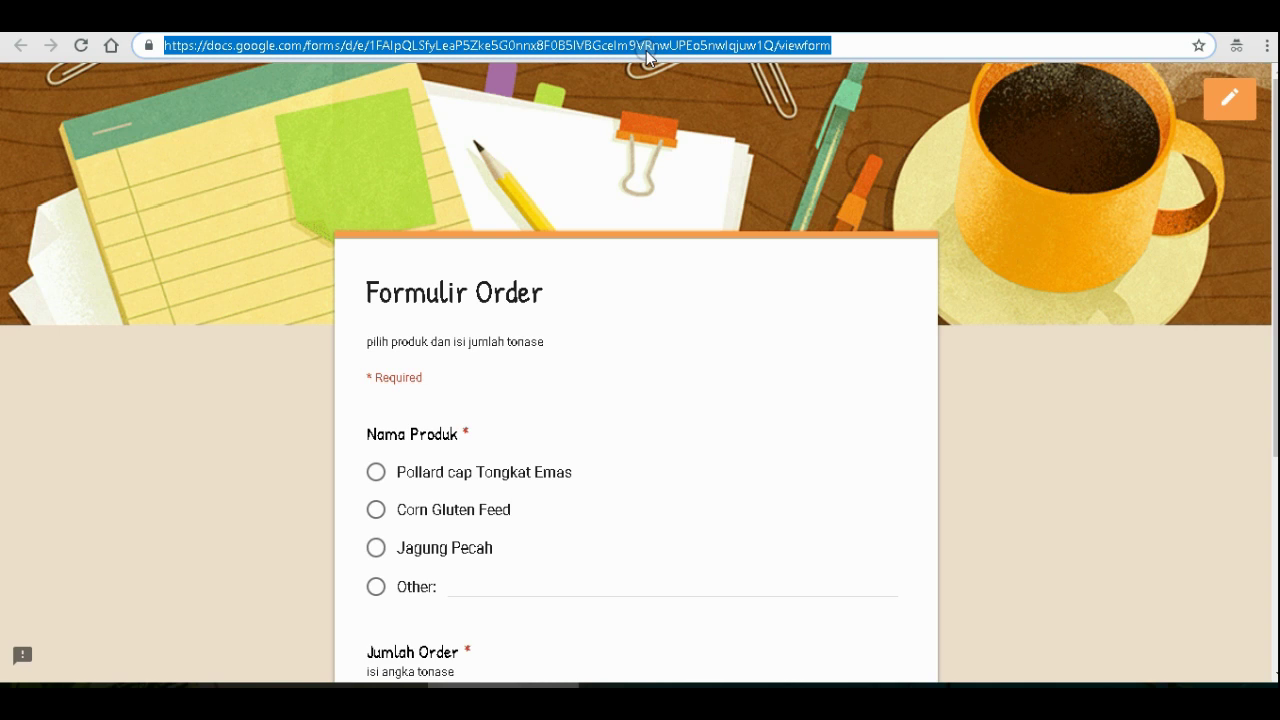
pyautogui.scroll(-1, 655, 390)
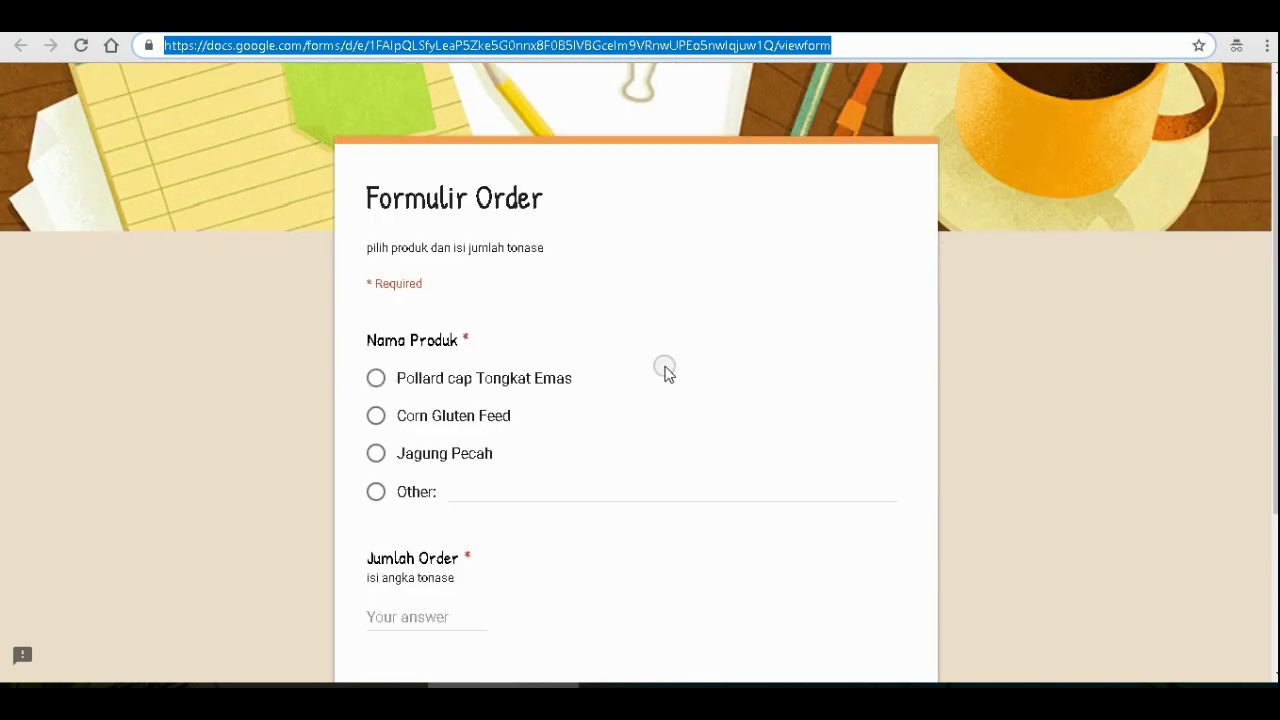
pyautogui.click(376, 453)
pyautogui.scroll(-2, 622, 390)
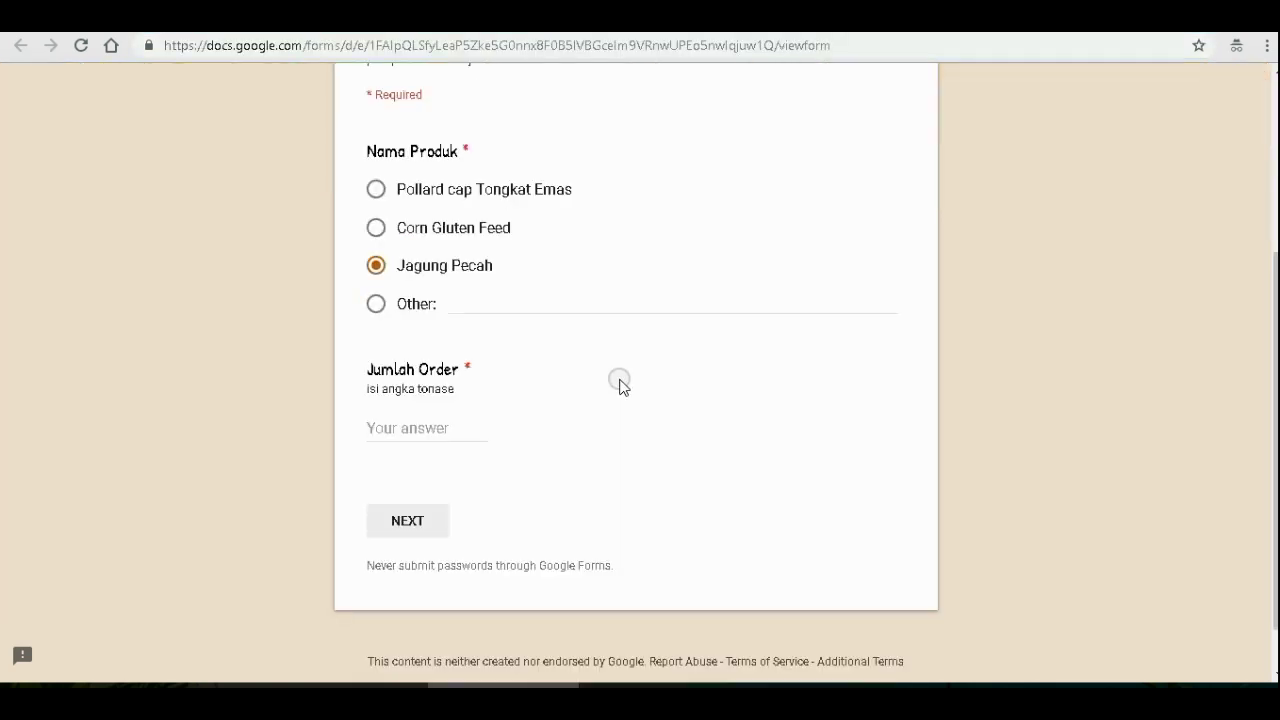
pyautogui.click(418, 423)
pyautogui.write('6')
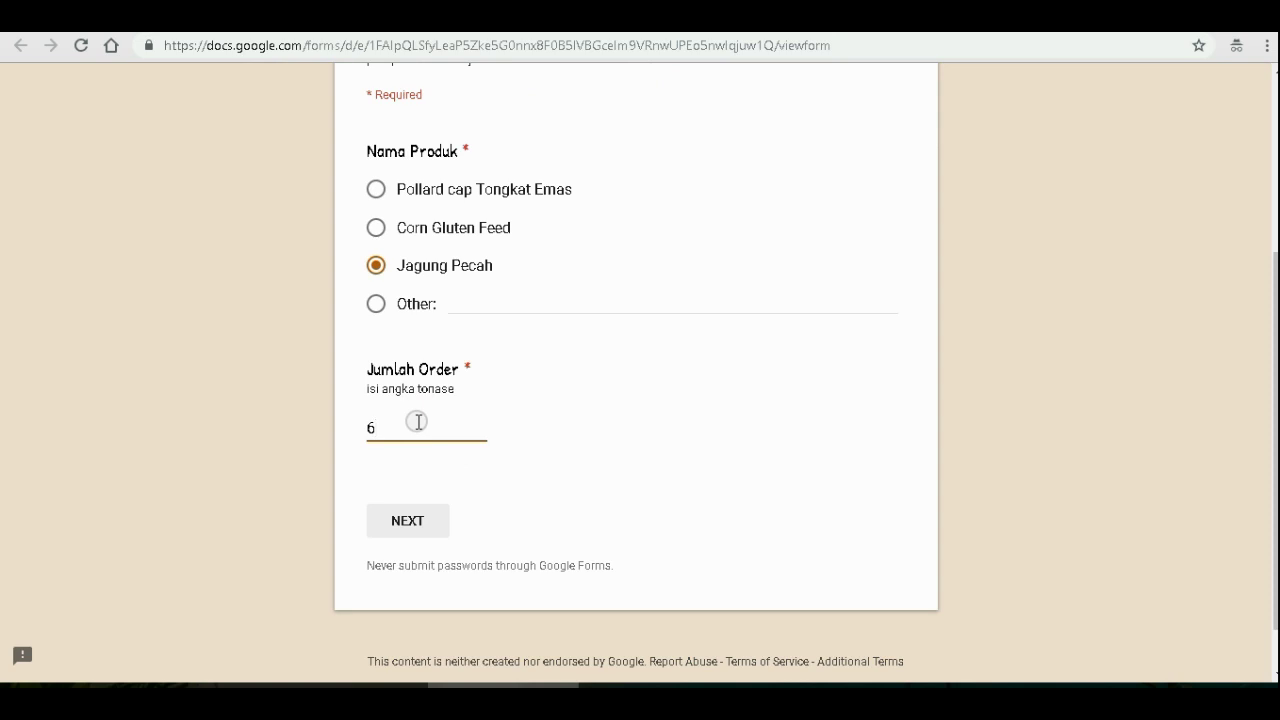
pyautogui.scroll(-1, 418, 422)
pyautogui.click(409, 468)
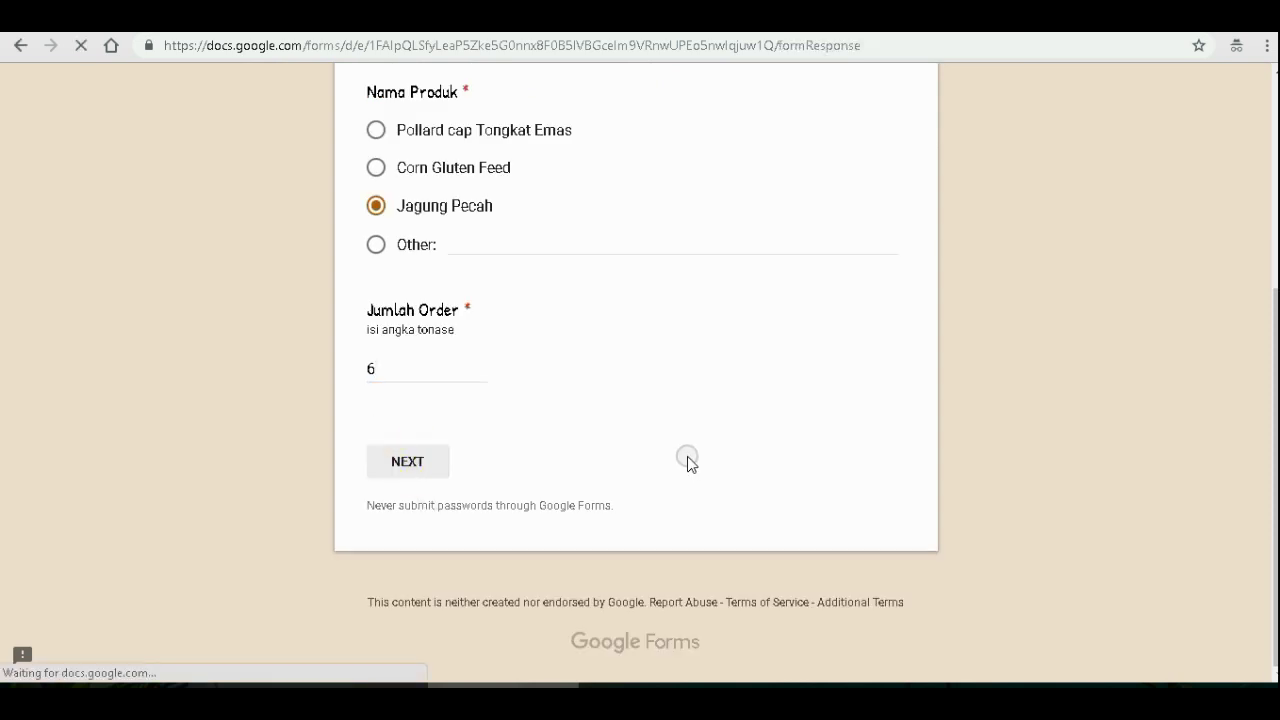
# - Fill in the customer's name, address, phone number and e-mail address
pyautogui.scroll(-2, 671, 450)
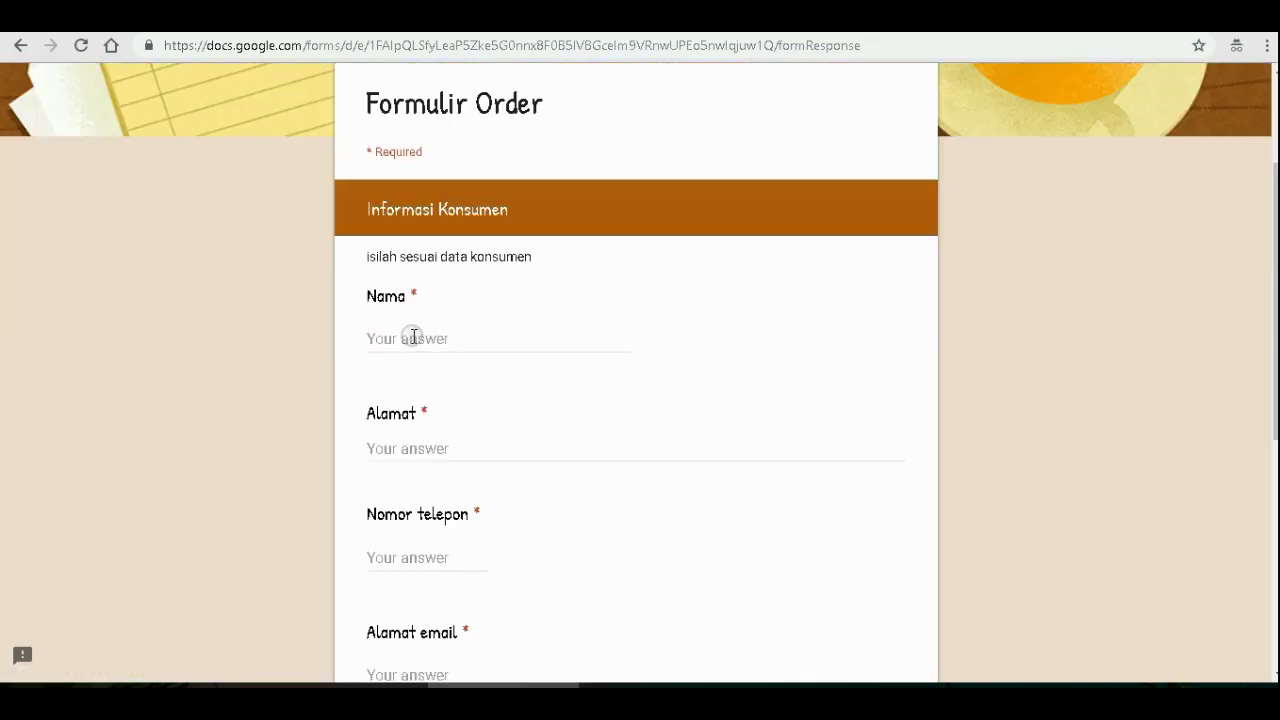
pyautogui.click(407, 339)
pyautogui.write('y')
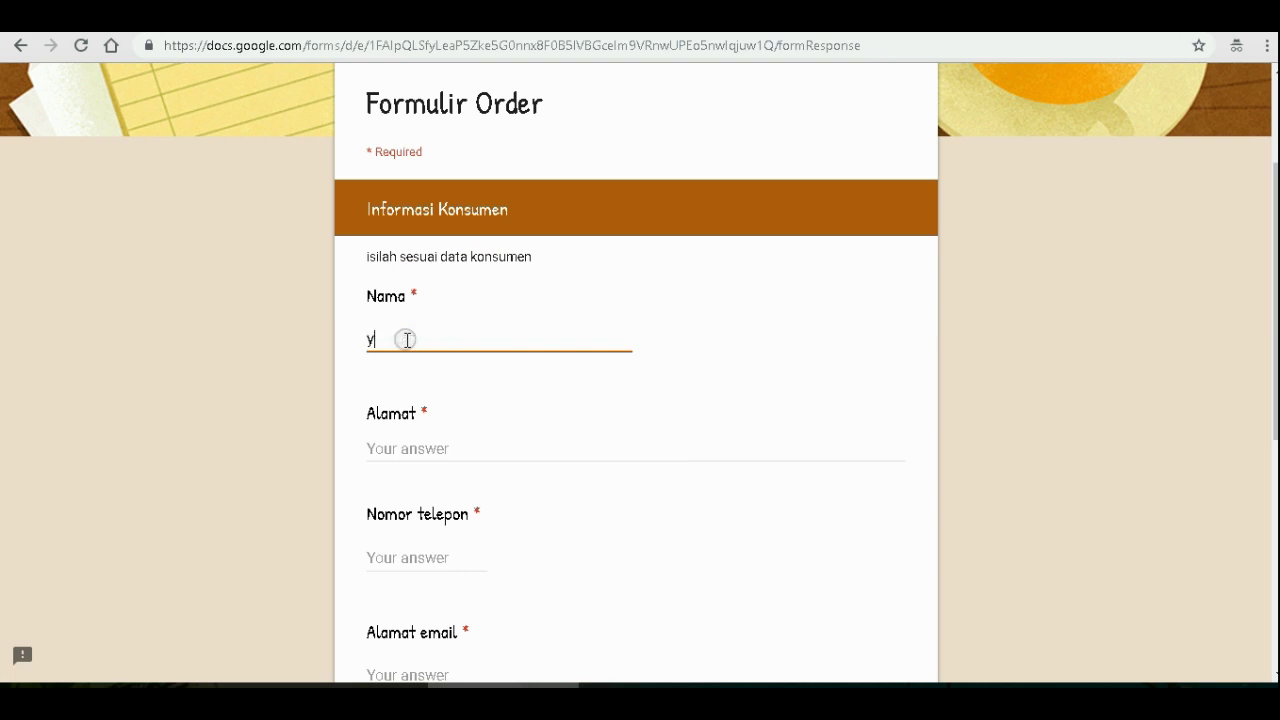
pyautogui.write('unus')
pyautogui.click(446, 449)
pyautogui.write('tan')
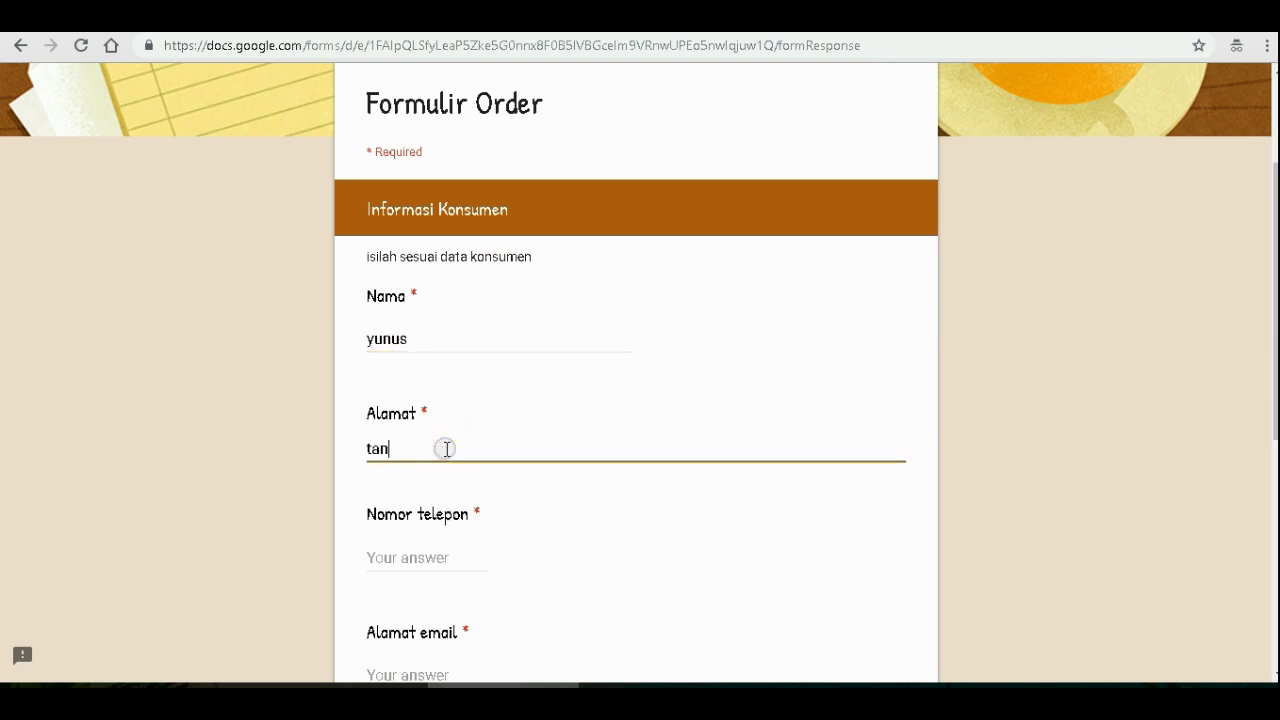
pyautogui.write('gerang')
pyautogui.click(418, 558)
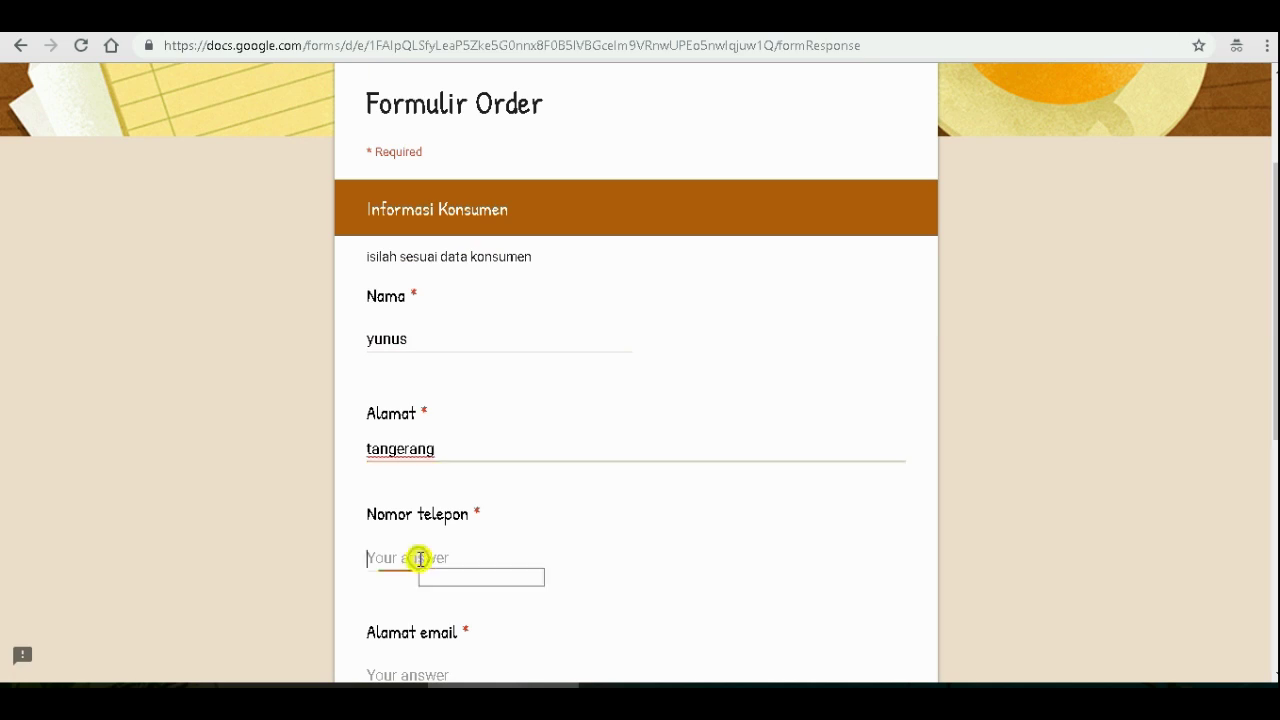
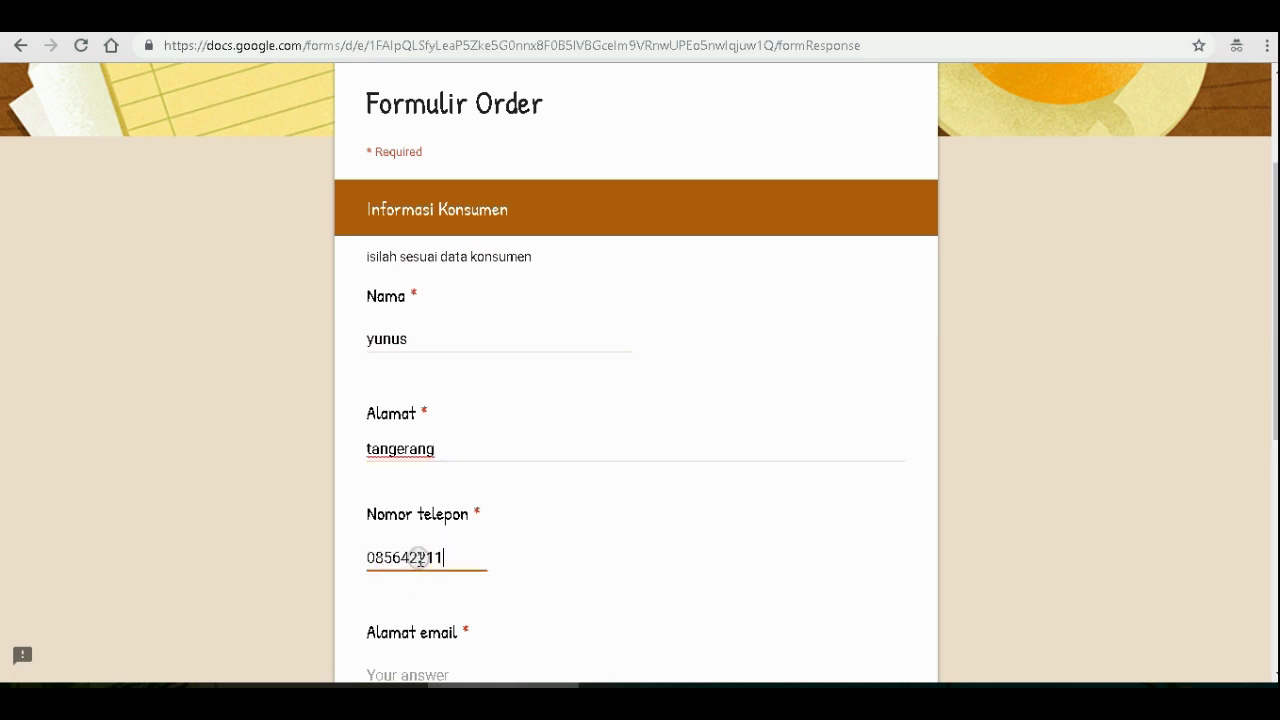
pyautogui.scroll(-1, 420, 558)
pyautogui.click(412, 583)
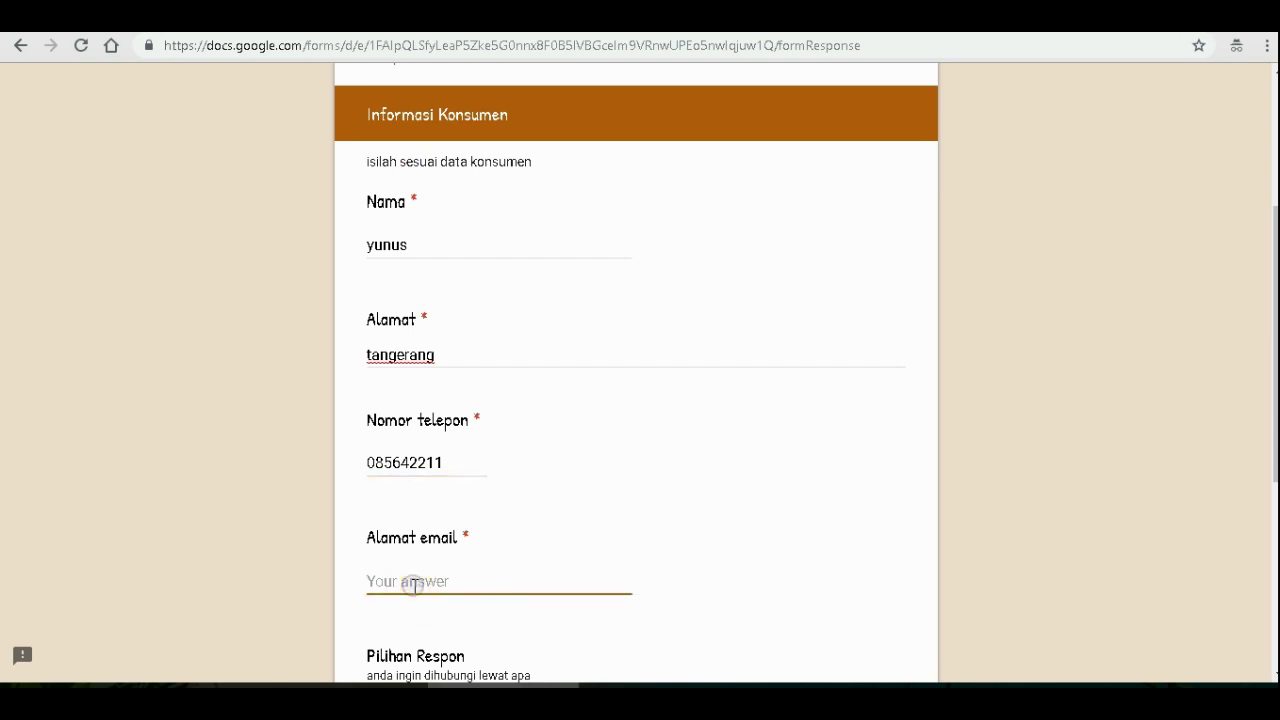
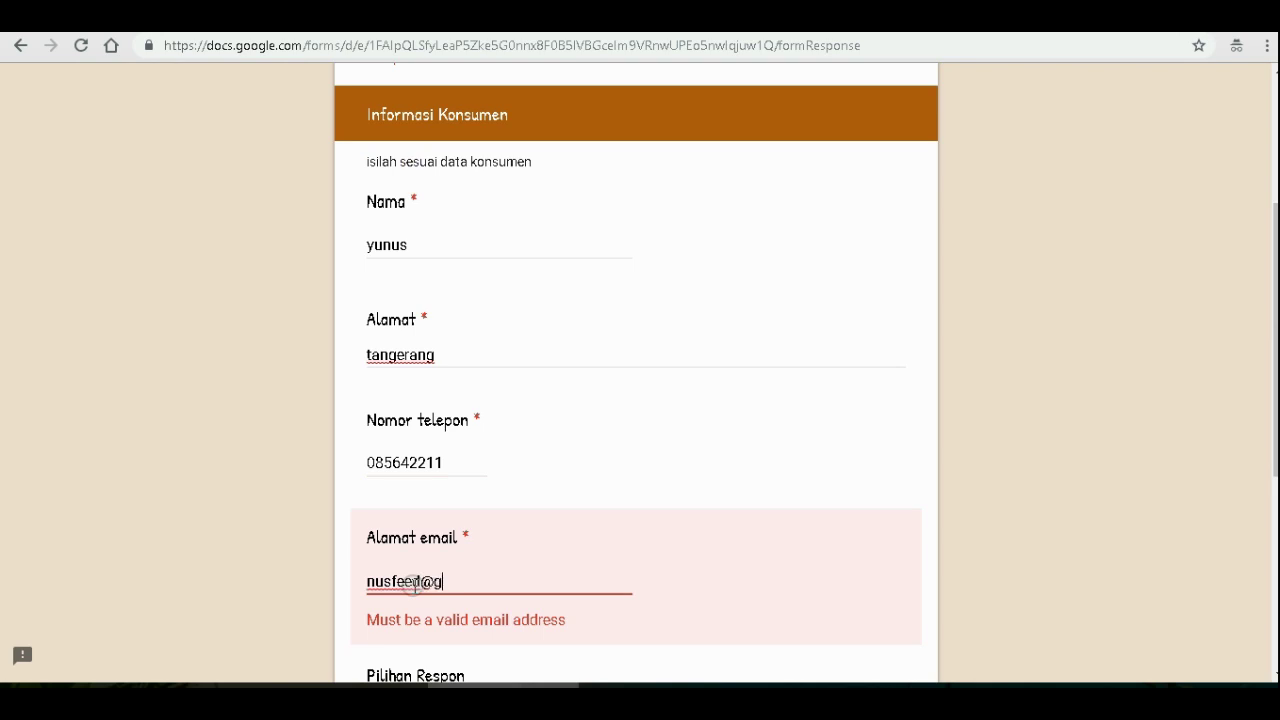
# - Choose Telepon as the contact preference and submit the test response
pyautogui.scroll(-2, 415, 585)
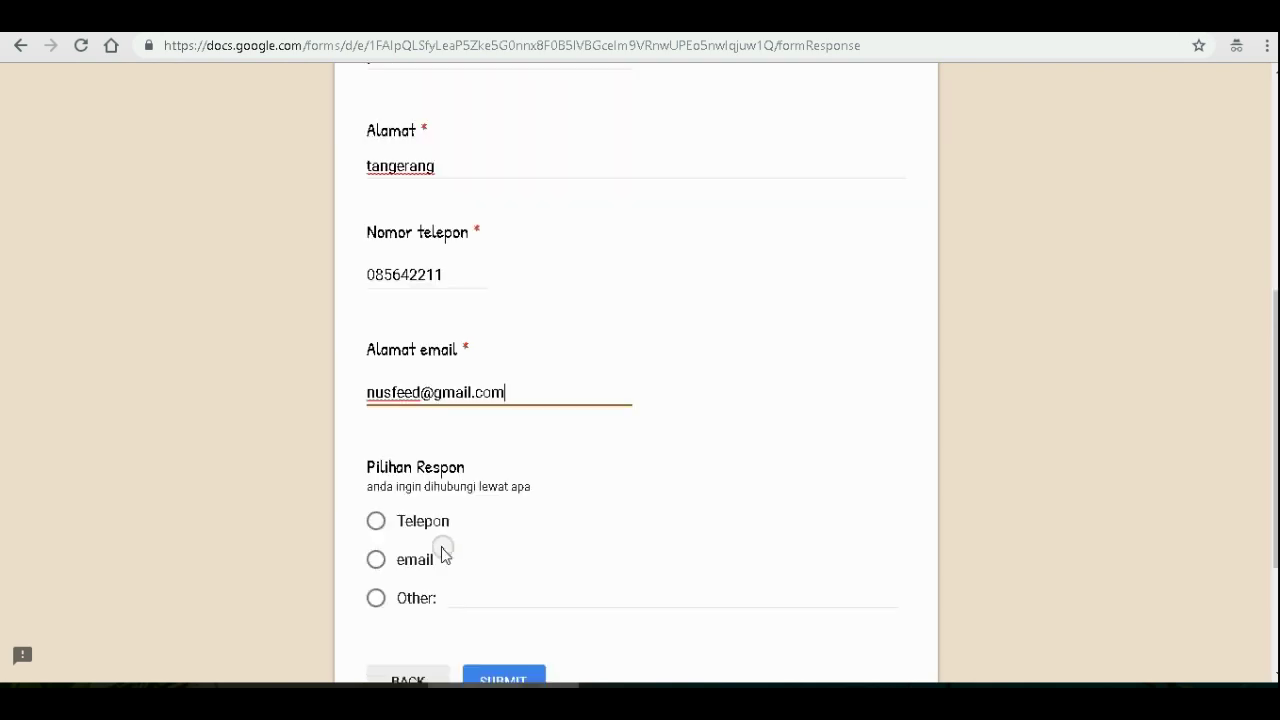
pyautogui.click(374, 528)
pyautogui.click(375, 560)
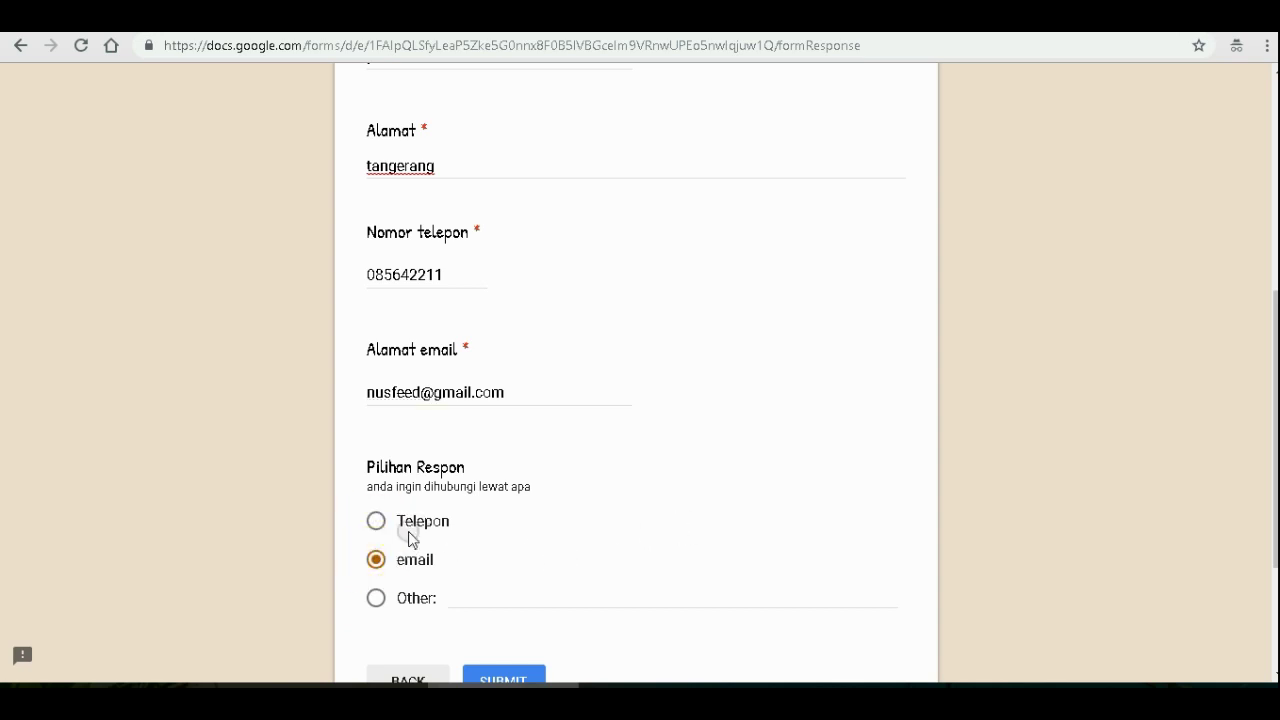
pyautogui.click(387, 529)
pyautogui.scroll(-2, 522, 512)
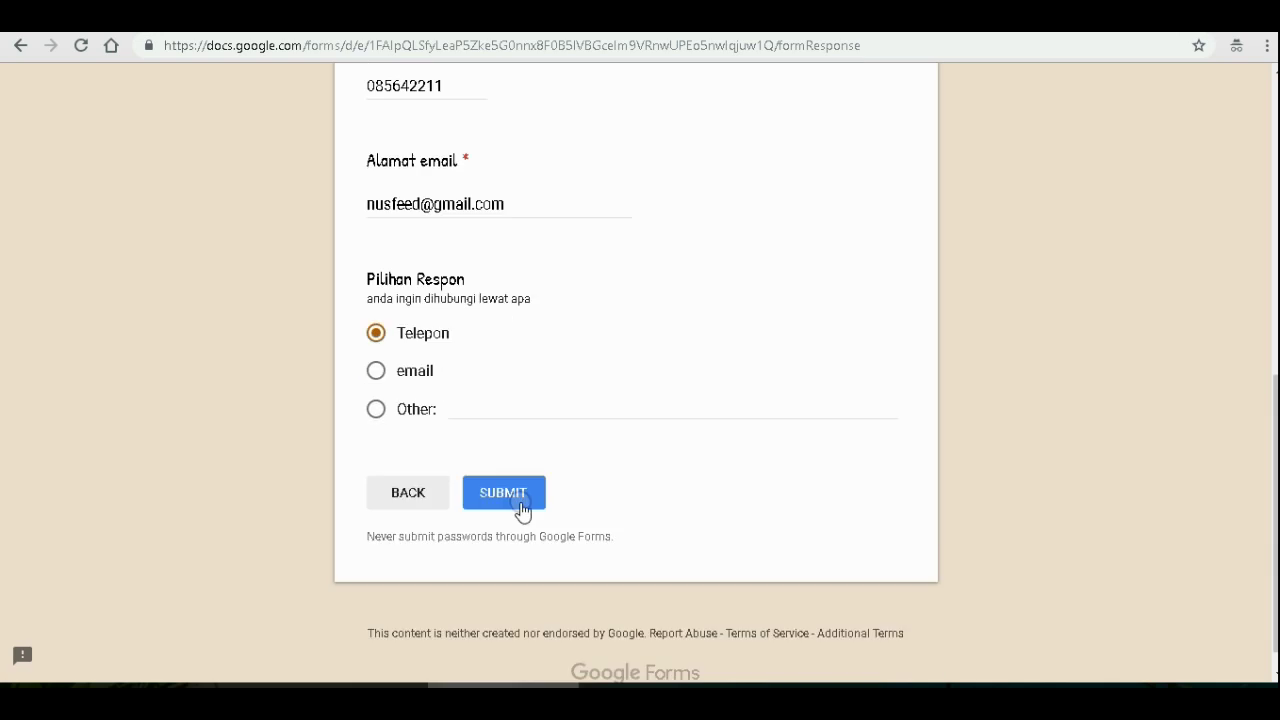
pyautogui.click(501, 497)
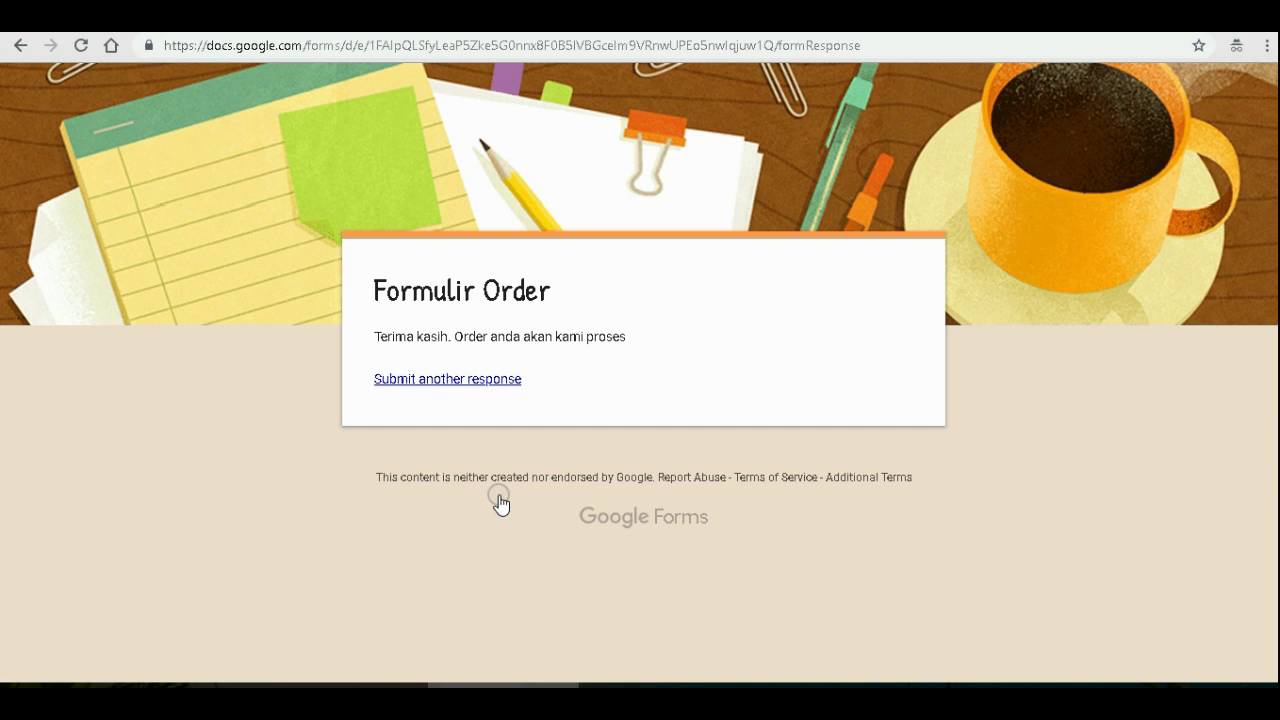
# - Leave the thank-you page, return to the form editor, and open its responses
pyautogui.click(587, 345)
pyautogui.click(125, 15)
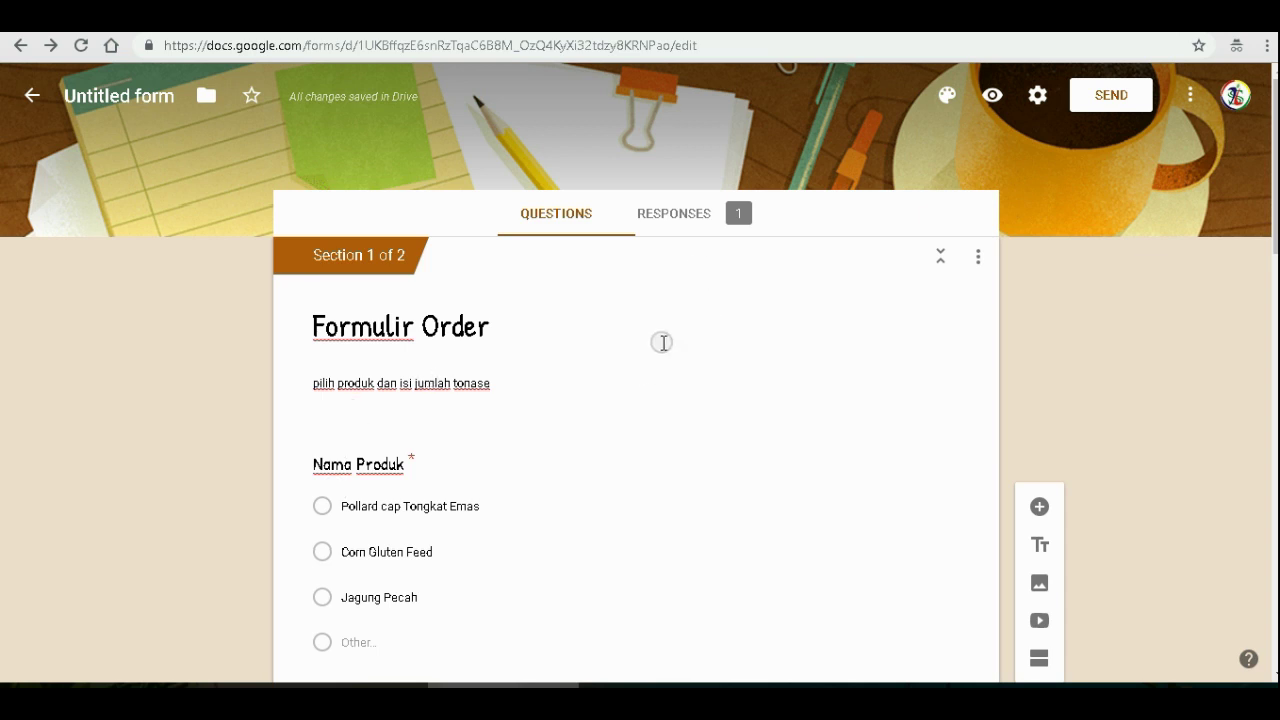
pyautogui.click(666, 214)
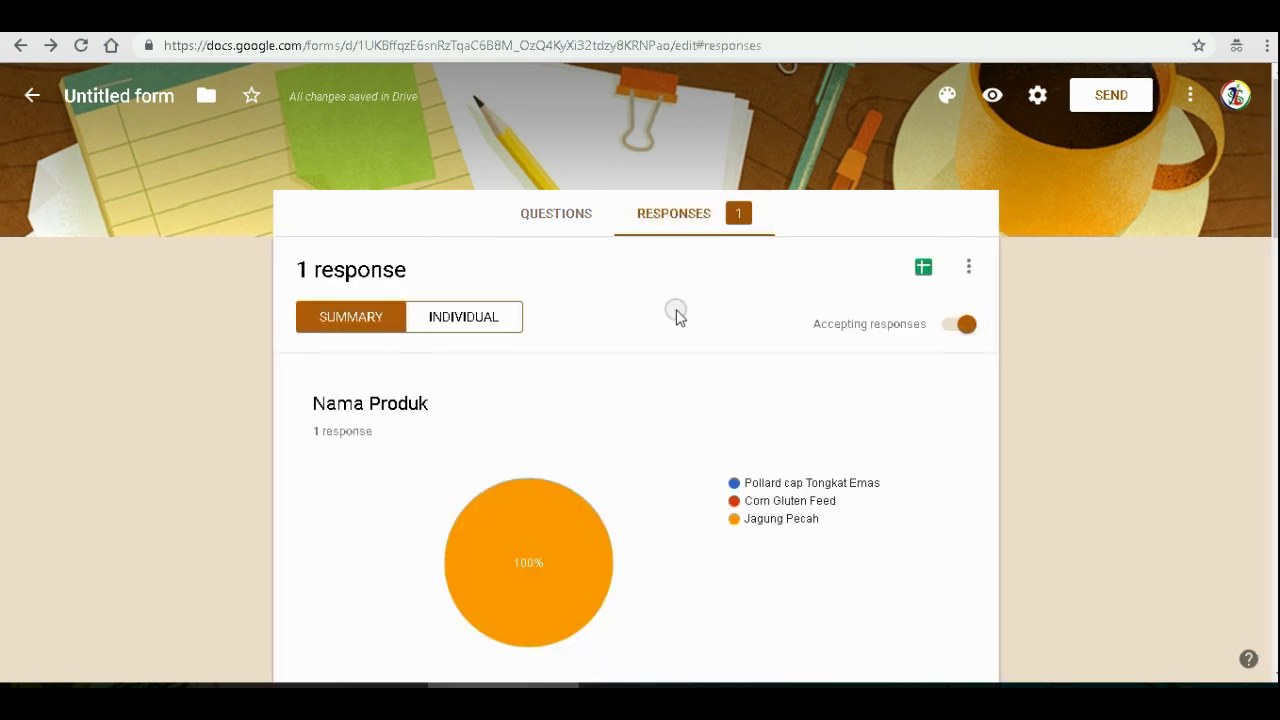
# - Scroll through the summary charts of the single response
pyautogui.scroll(-4, 676, 316)
pyautogui.scroll(2, 676, 316)
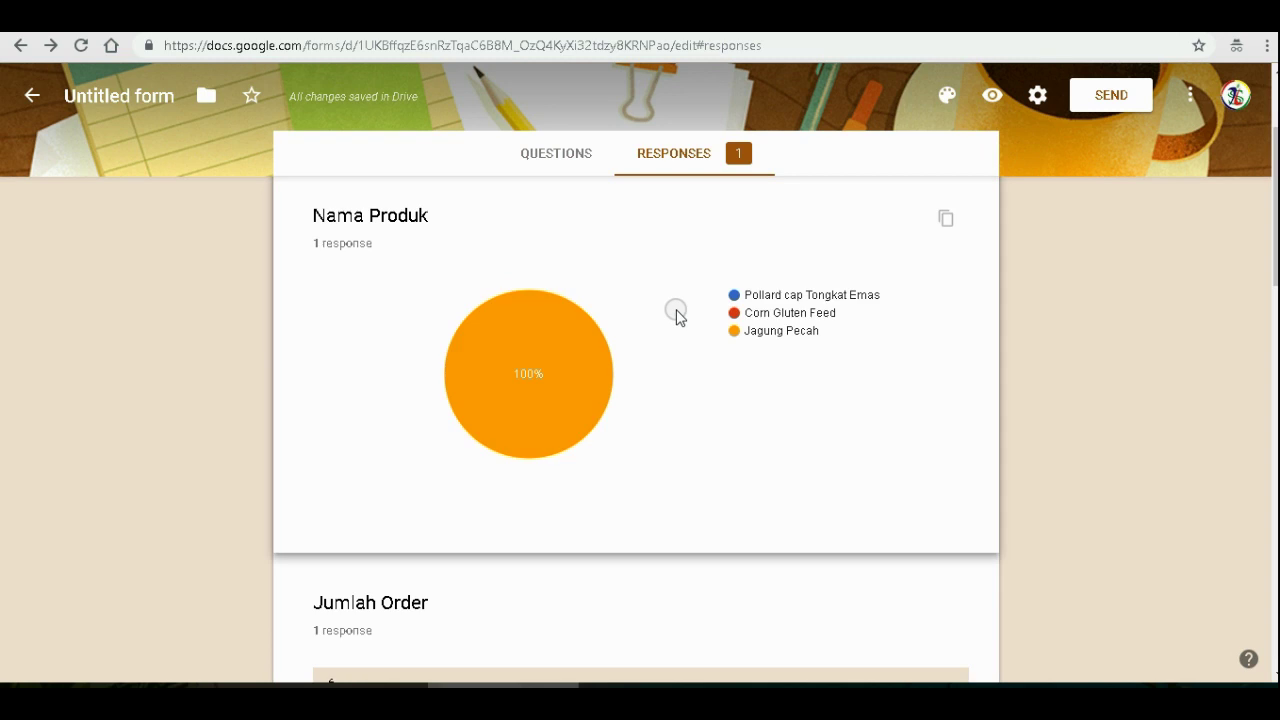
pyautogui.scroll(-3, 676, 316)
pyautogui.scroll(-8, 676, 316)
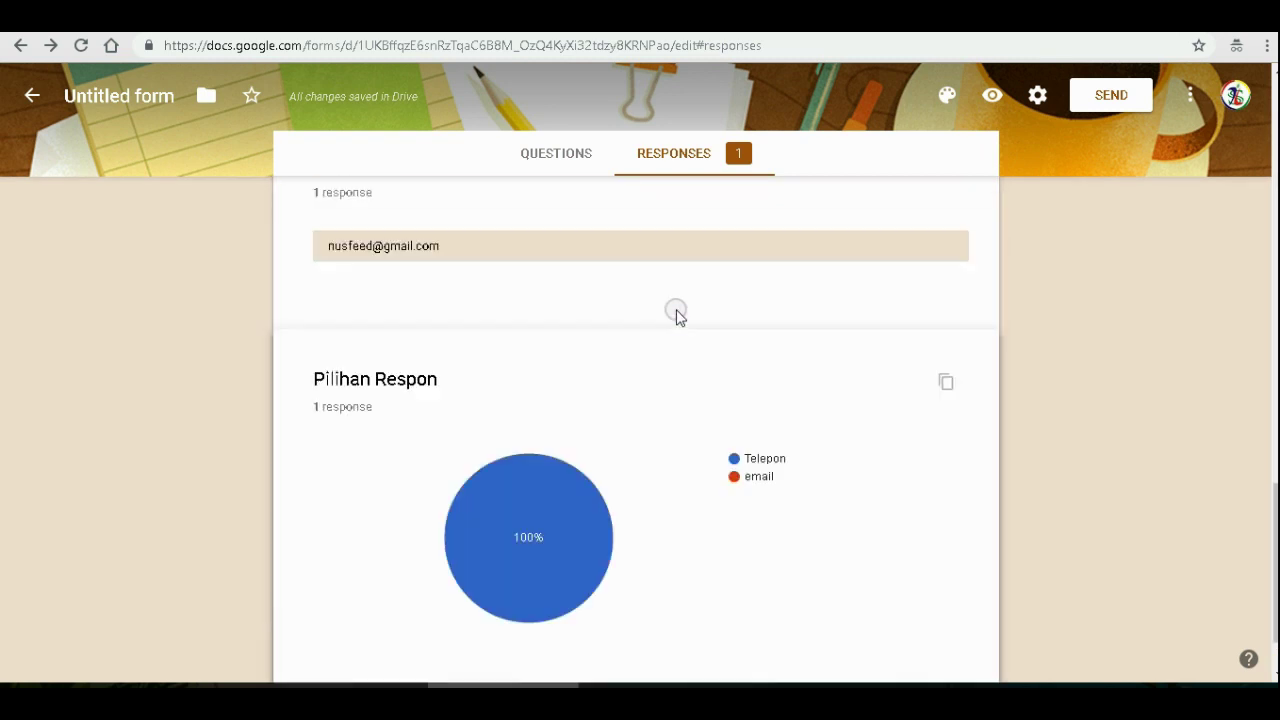
pyautogui.scroll(2, 676, 316)
pyautogui.scroll(10, 676, 316)
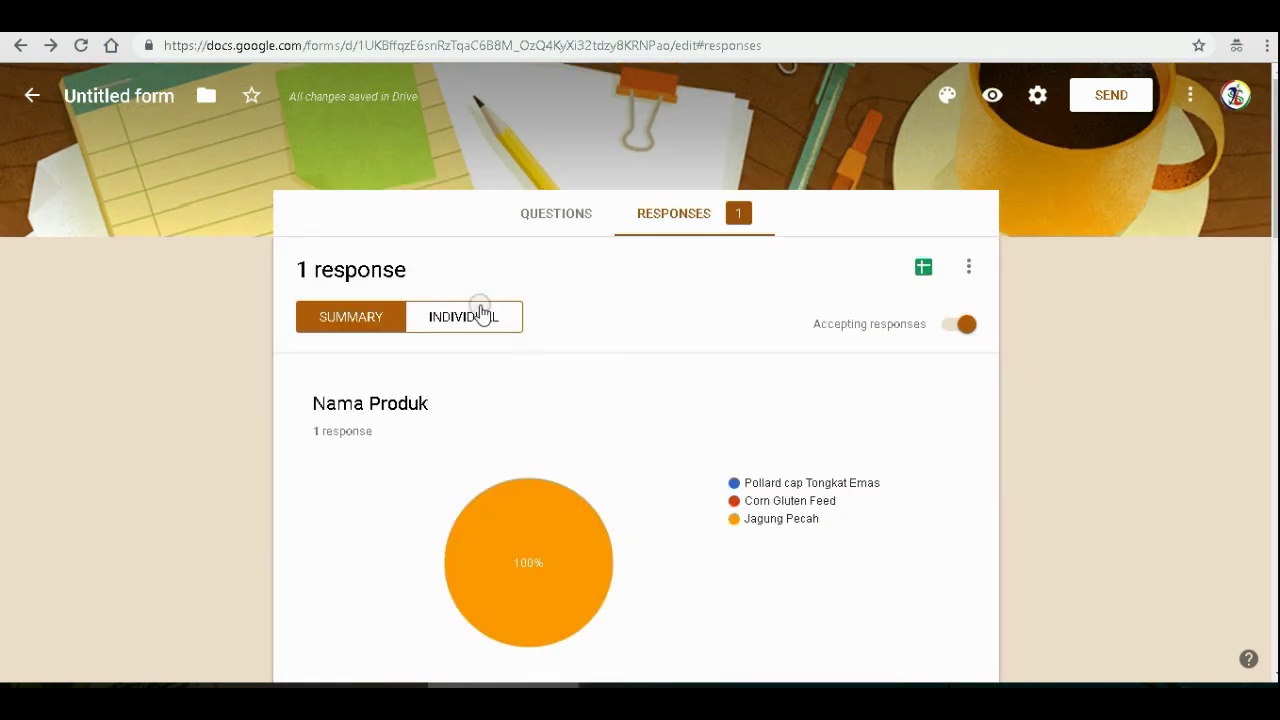
# - Switch to the Individual view, scroll the submitted answers, and open then dismiss its menu
pyautogui.click(479, 308)
pyautogui.scroll(-4, 596, 304)
pyautogui.scroll(2, 596, 304)
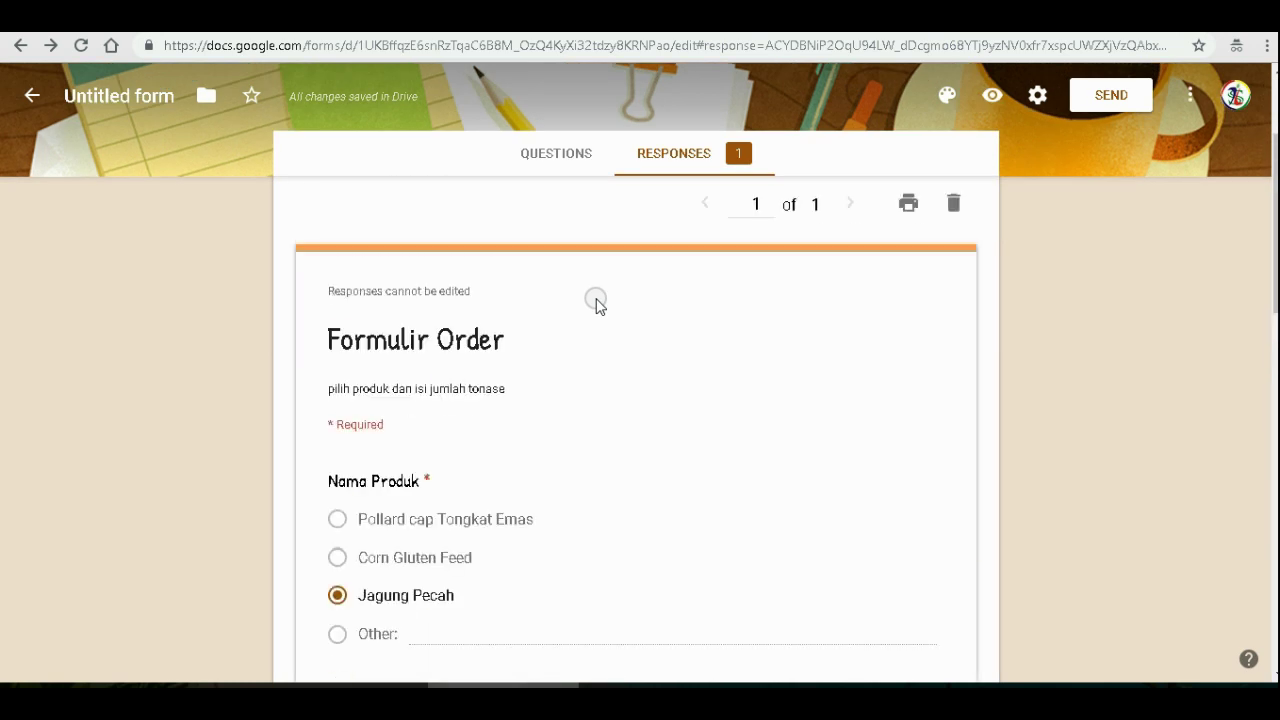
pyautogui.scroll(-1, 596, 304)
pyautogui.scroll(-3, 596, 304)
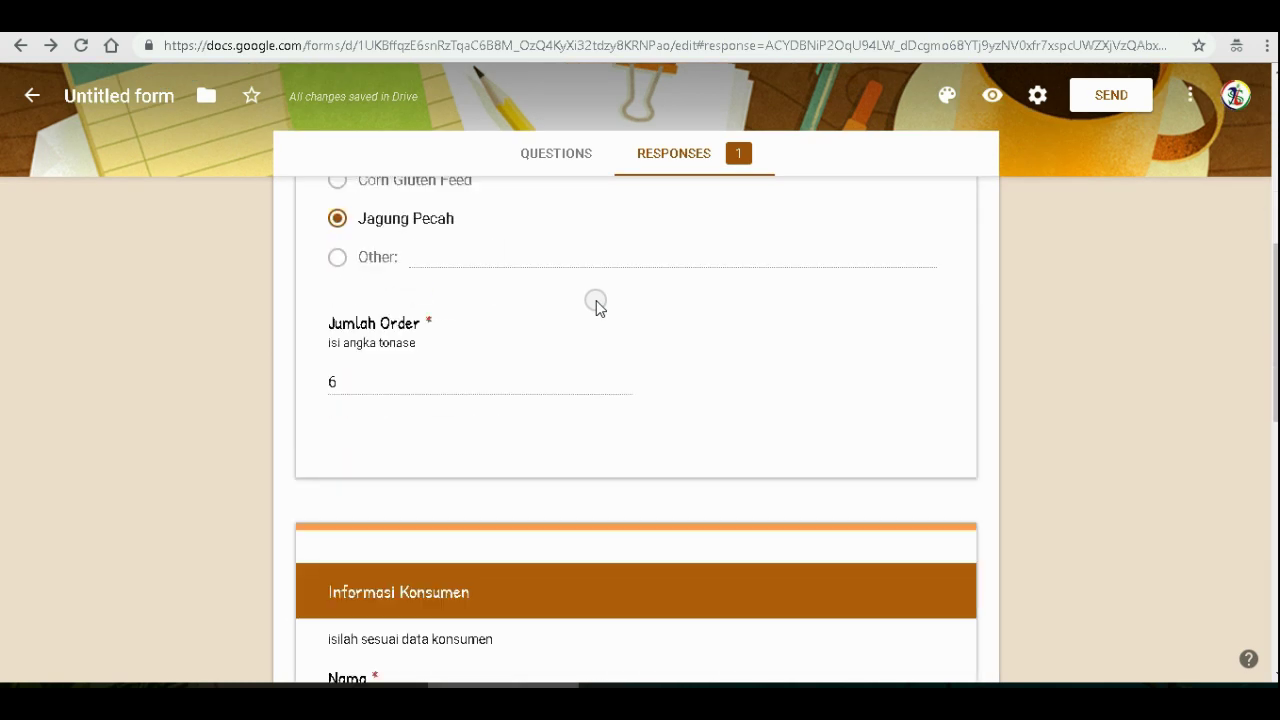
pyautogui.scroll(-10, 596, 304)
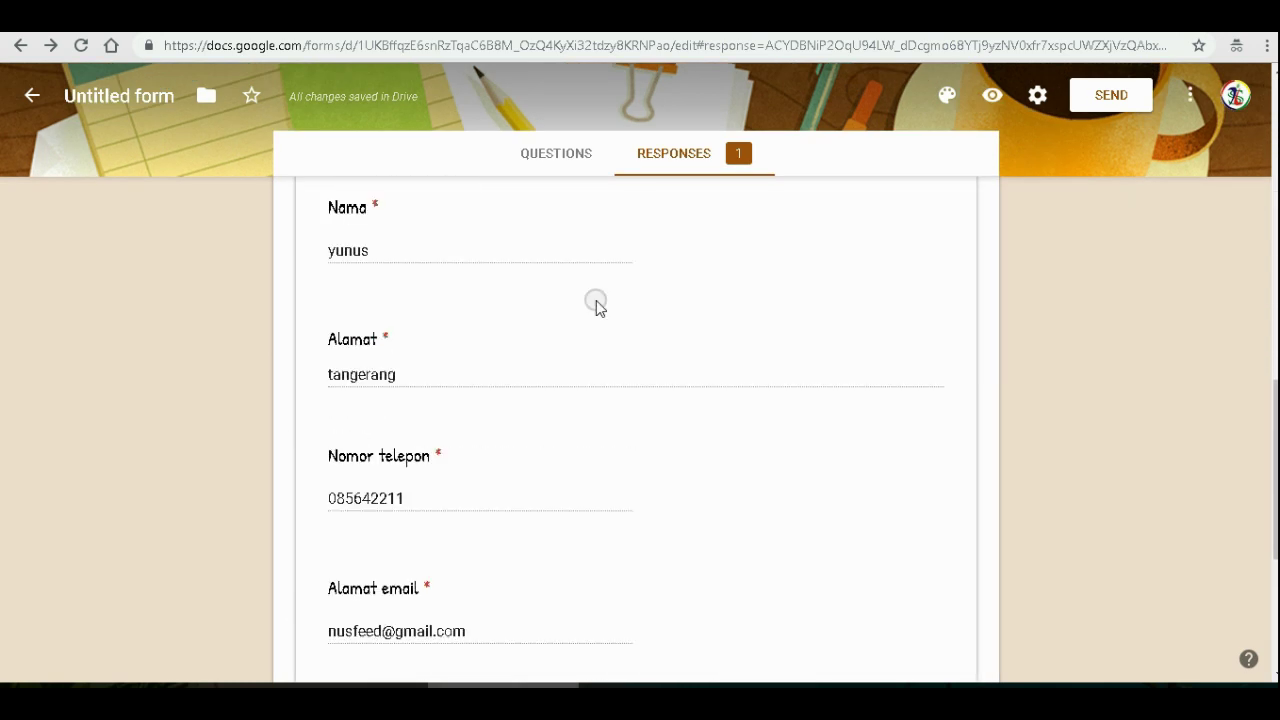
pyautogui.scroll(15, 596, 304)
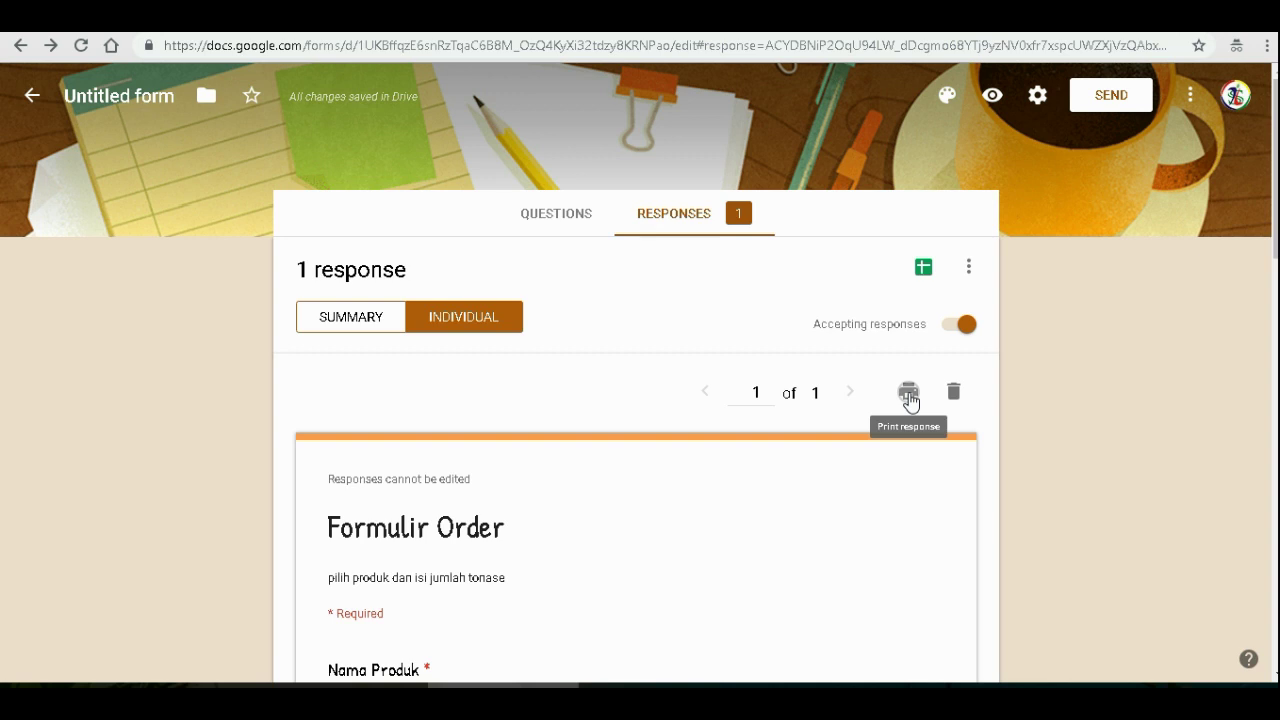
pyautogui.click(968, 266)
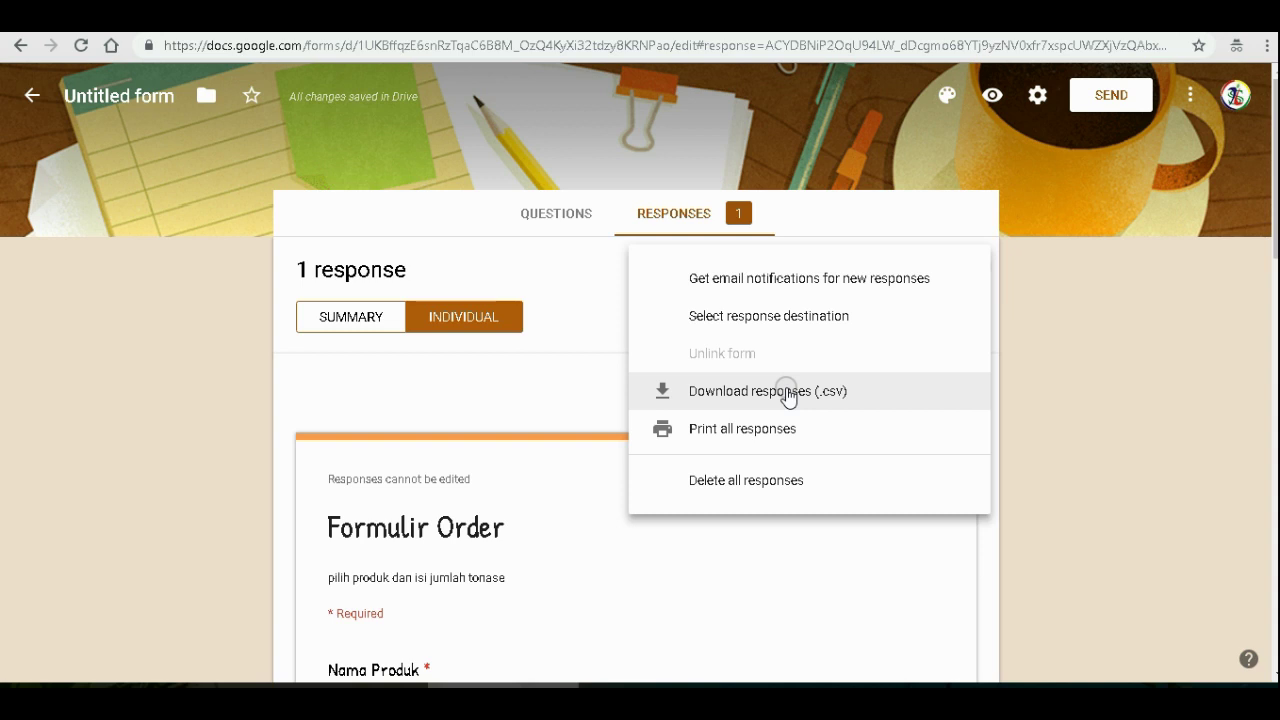
pyautogui.click(517, 388)
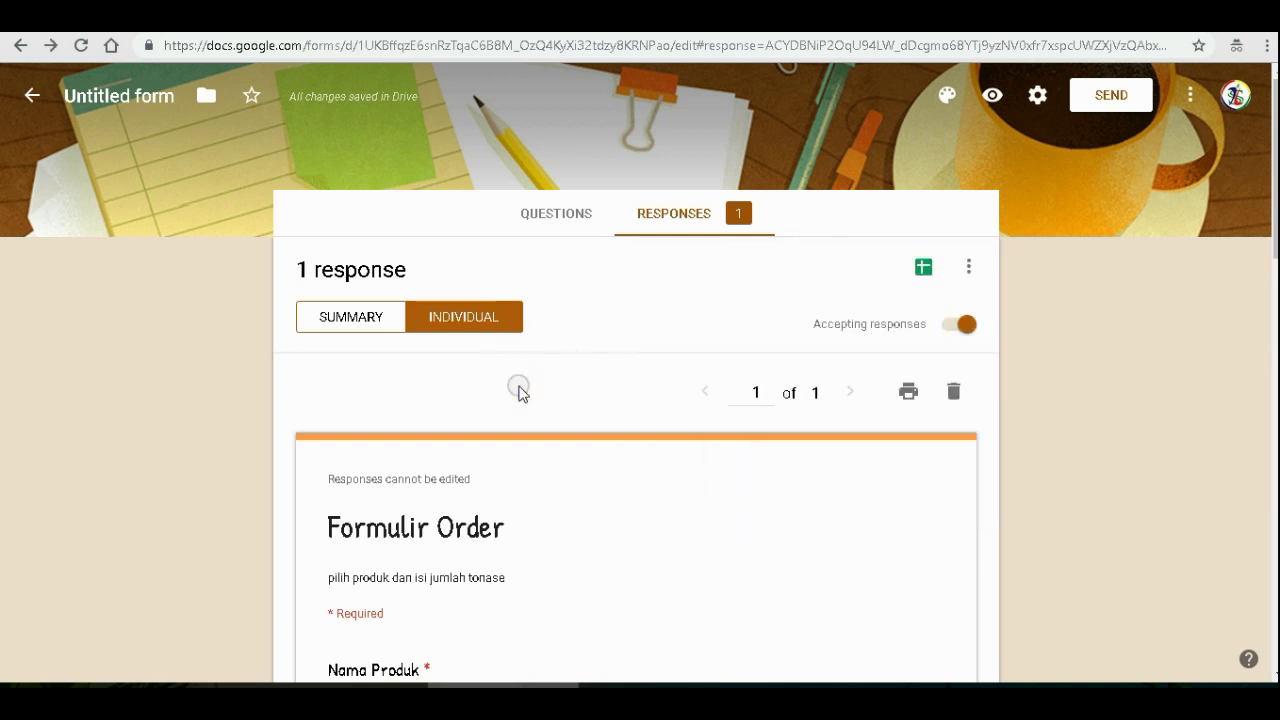